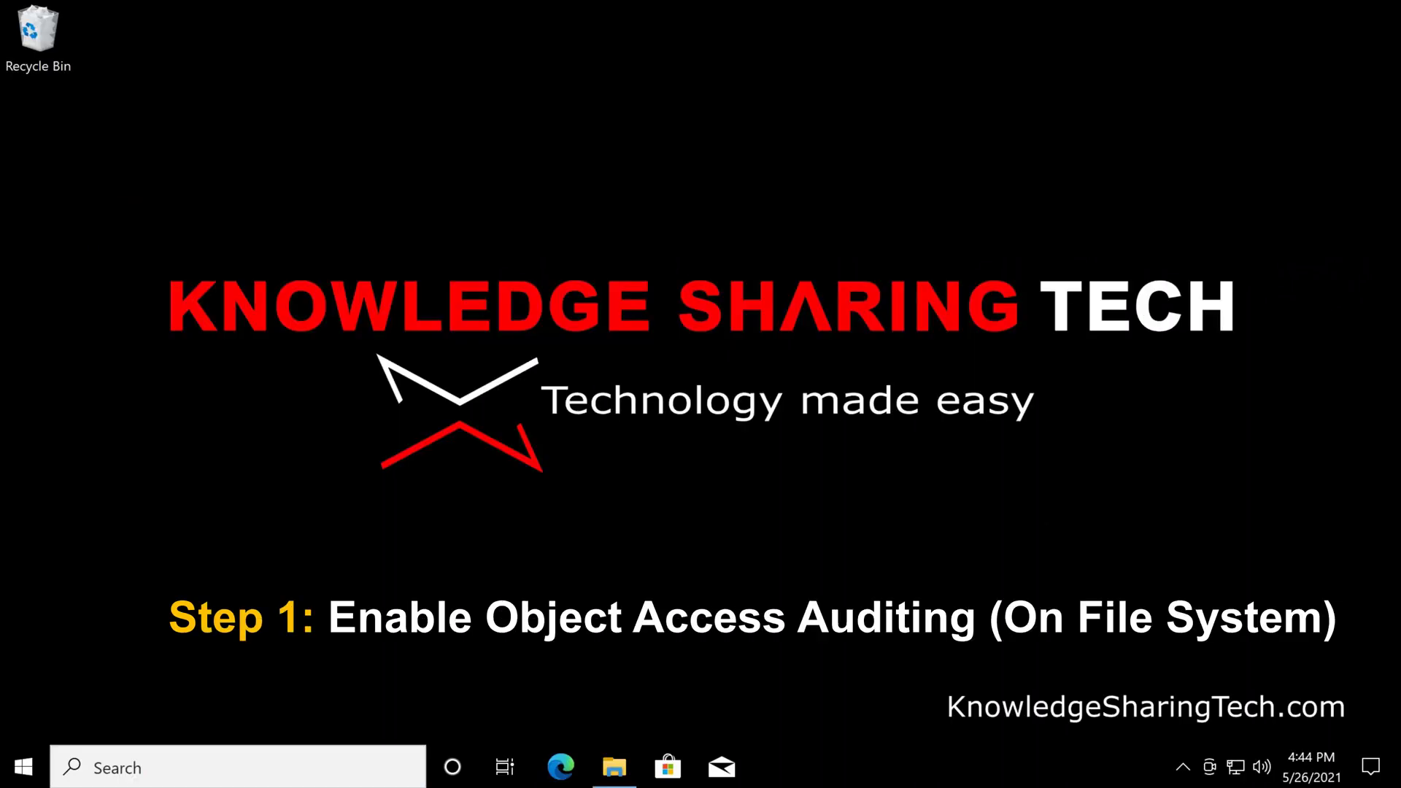
Search Windows for "group pol" and open the Local Group Policy Editor via Edit group policy
left_click(186, 772)
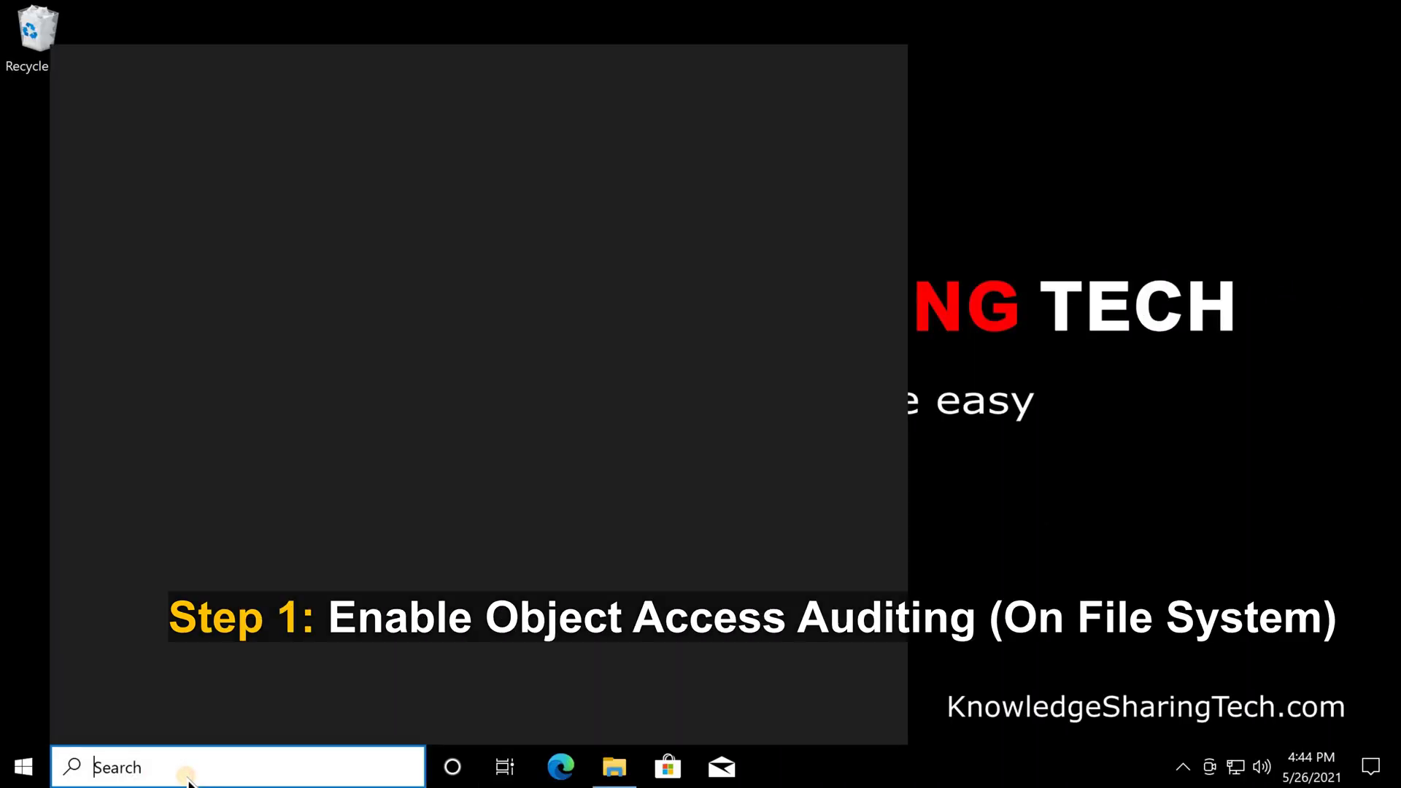
type("grou")
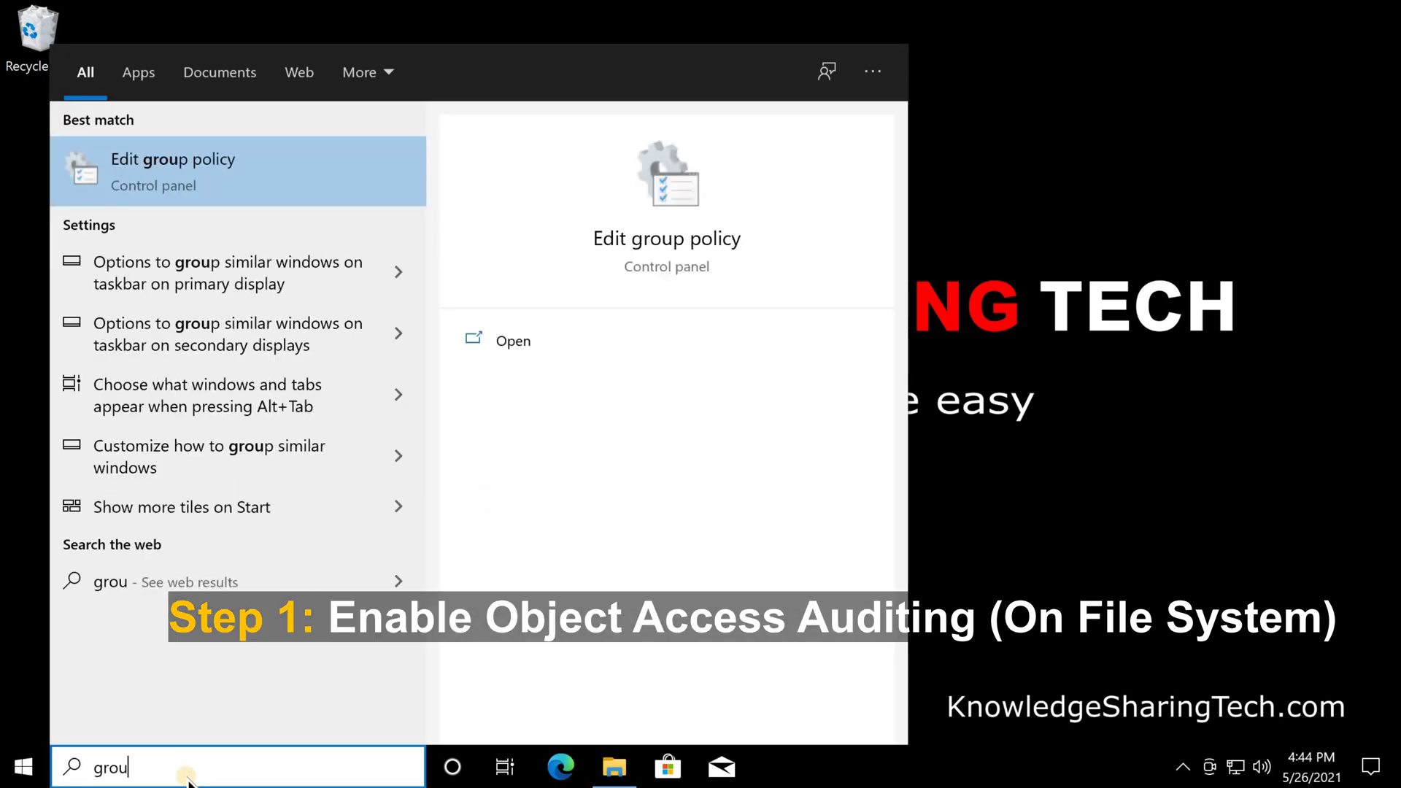
type("p pol")
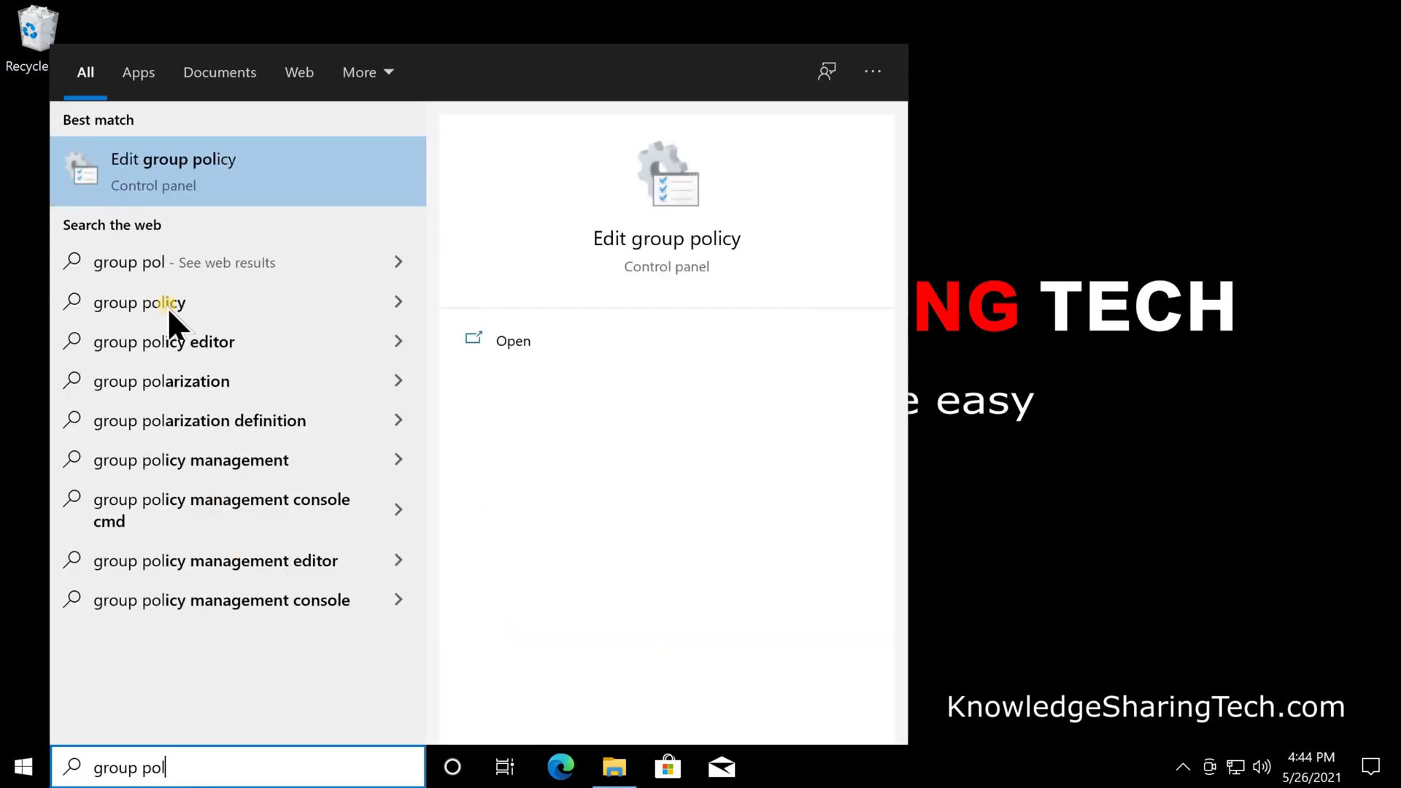
left_click(214, 163)
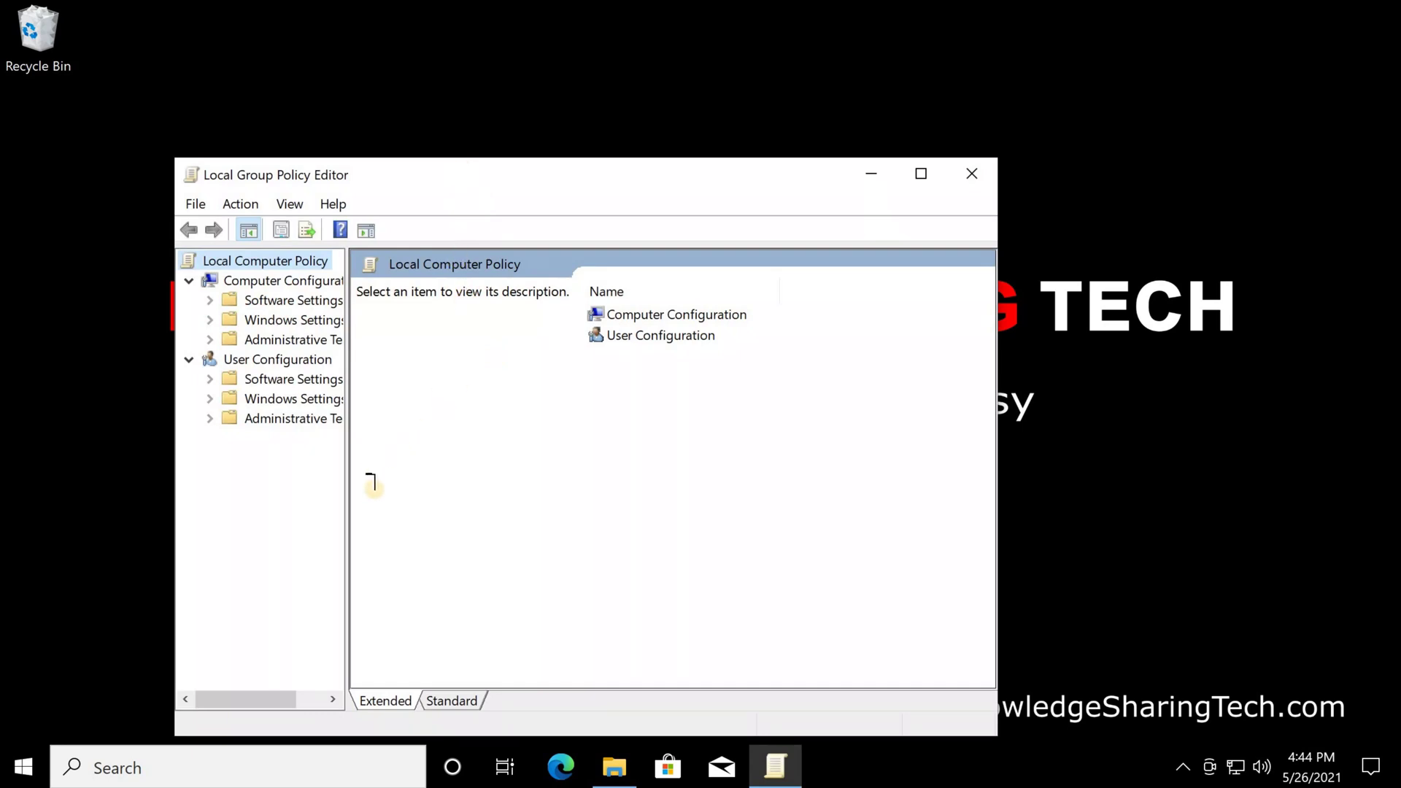
Under Computer Configuration > Windows Settings > Security Settings > Advanced Audit Policy Configuration, open System Audit Policies - Local Group Policy
left_click_drag(525, 191, 489, 66)
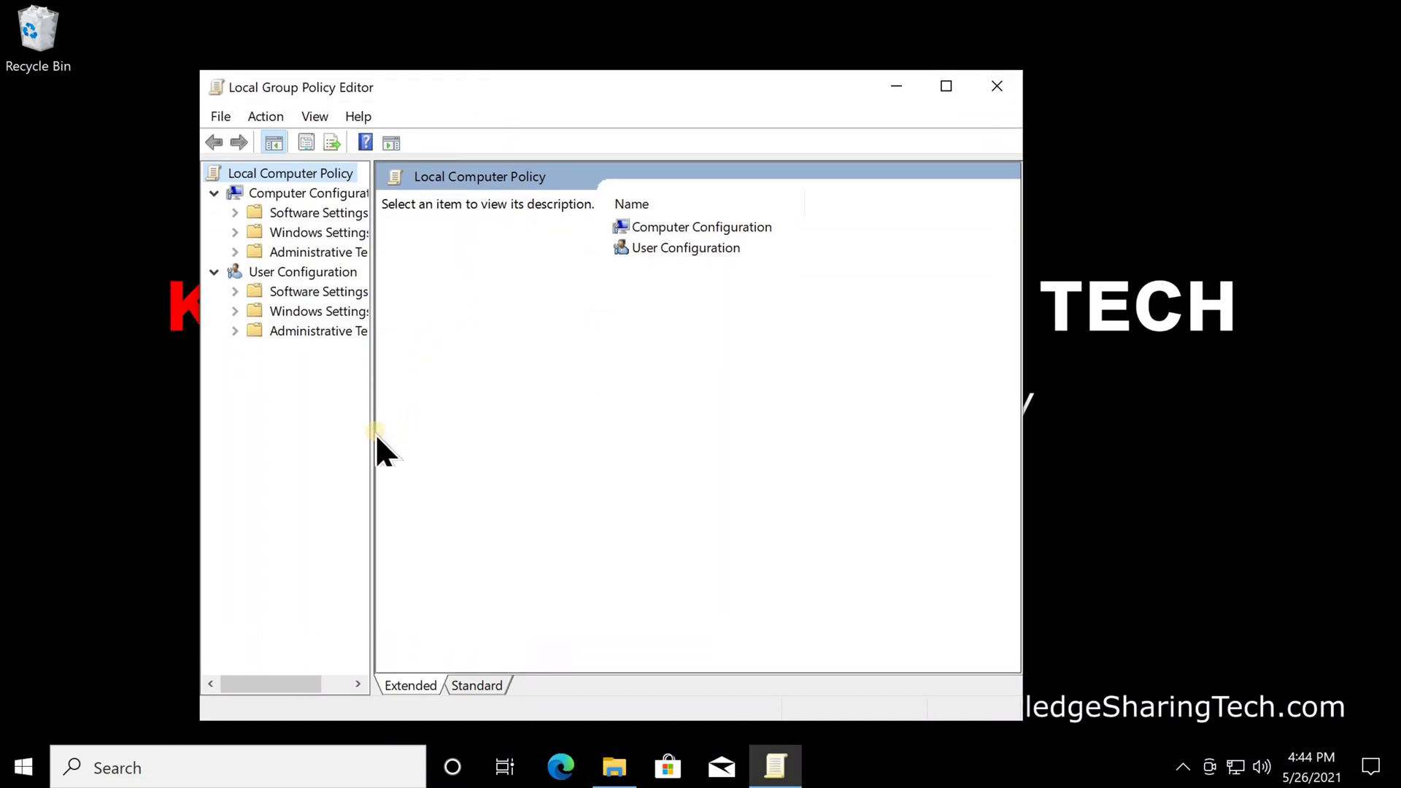
left_click_drag(365, 432, 574, 430)
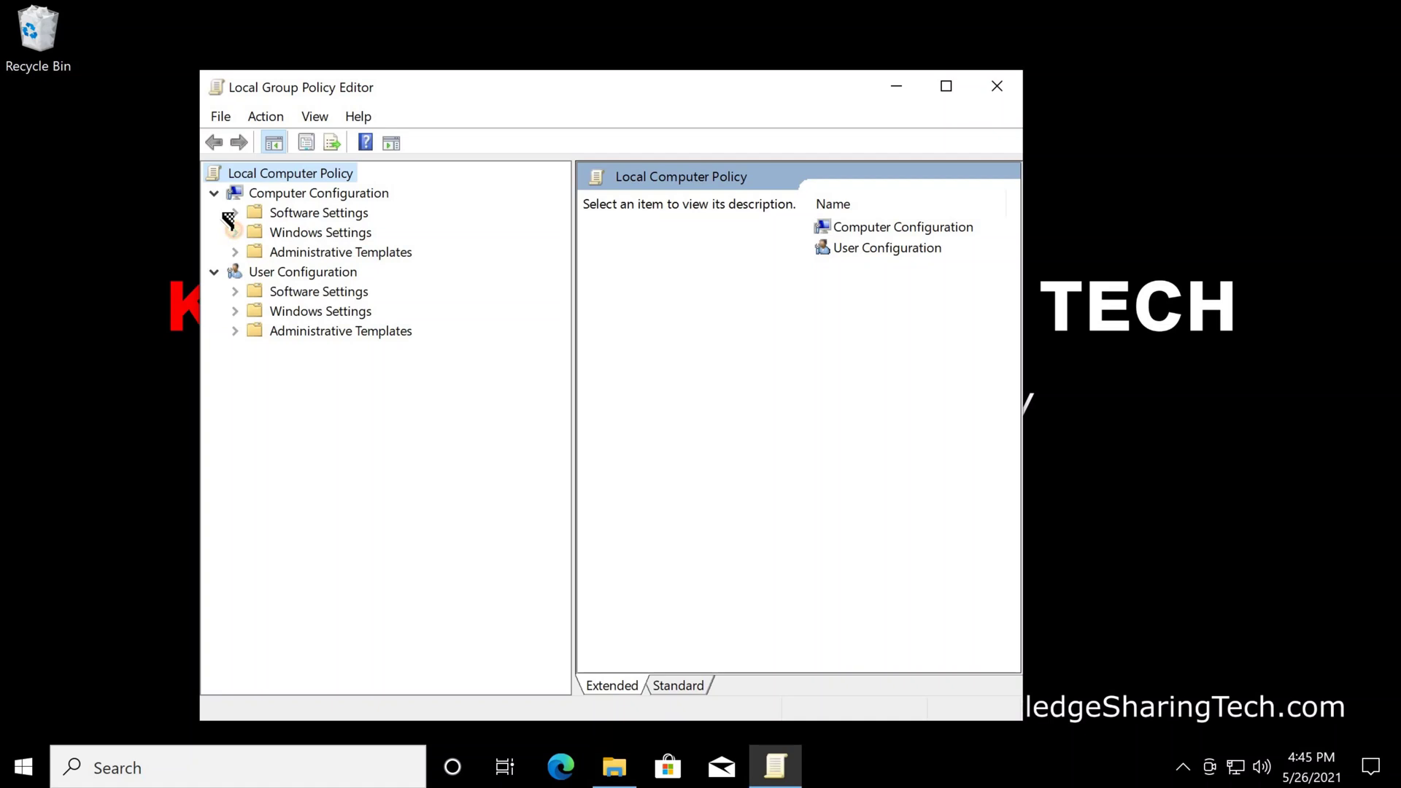
left_click(234, 232)
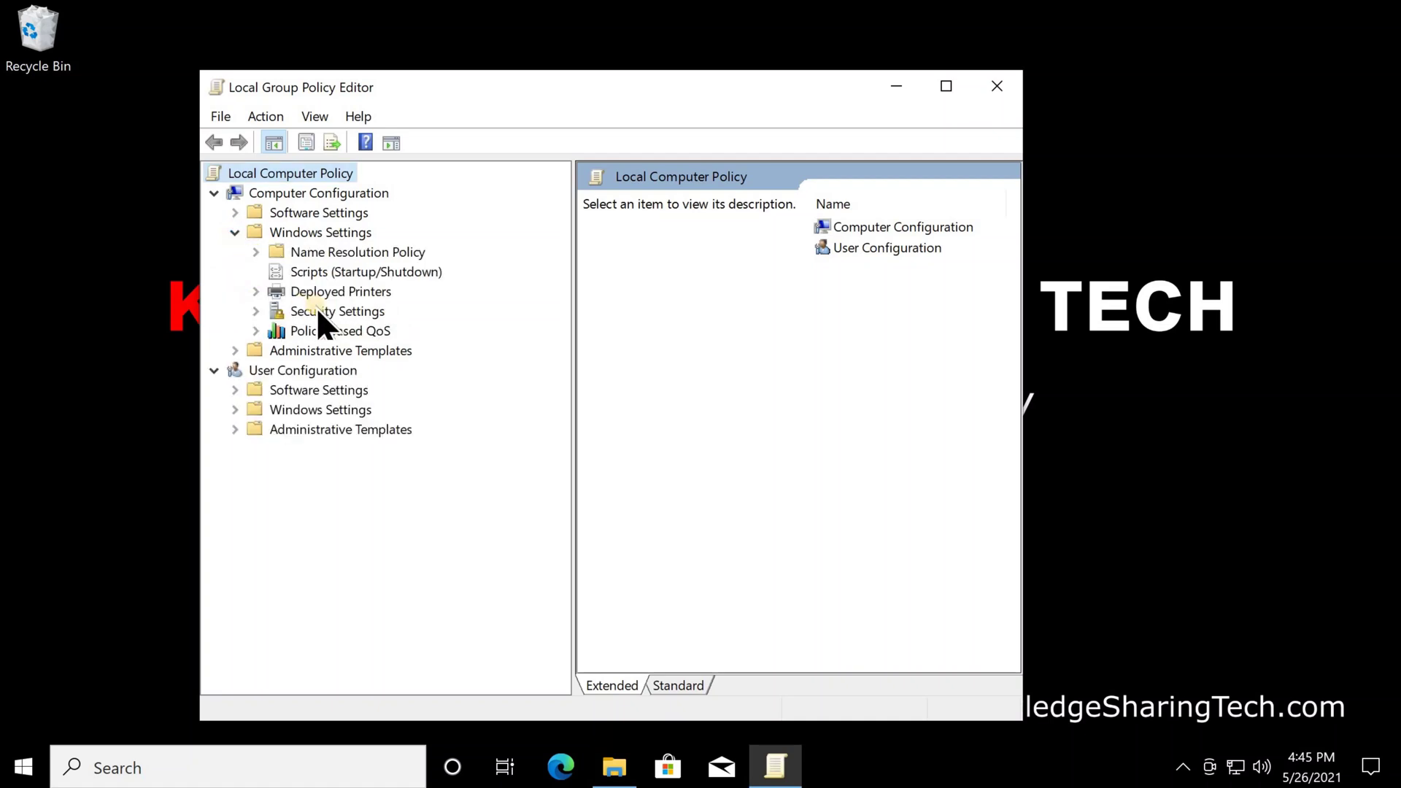
left_click(256, 310)
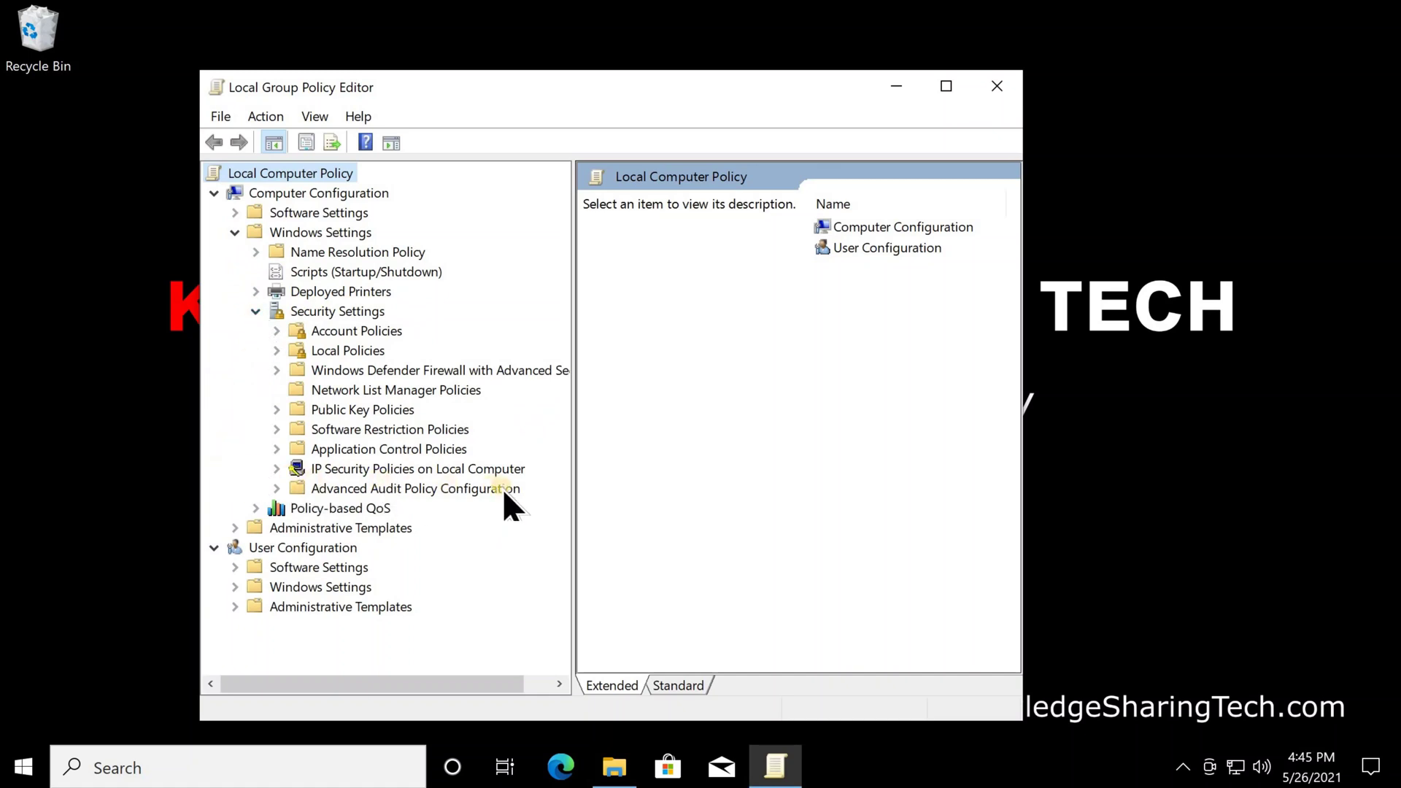
left_click(277, 488)
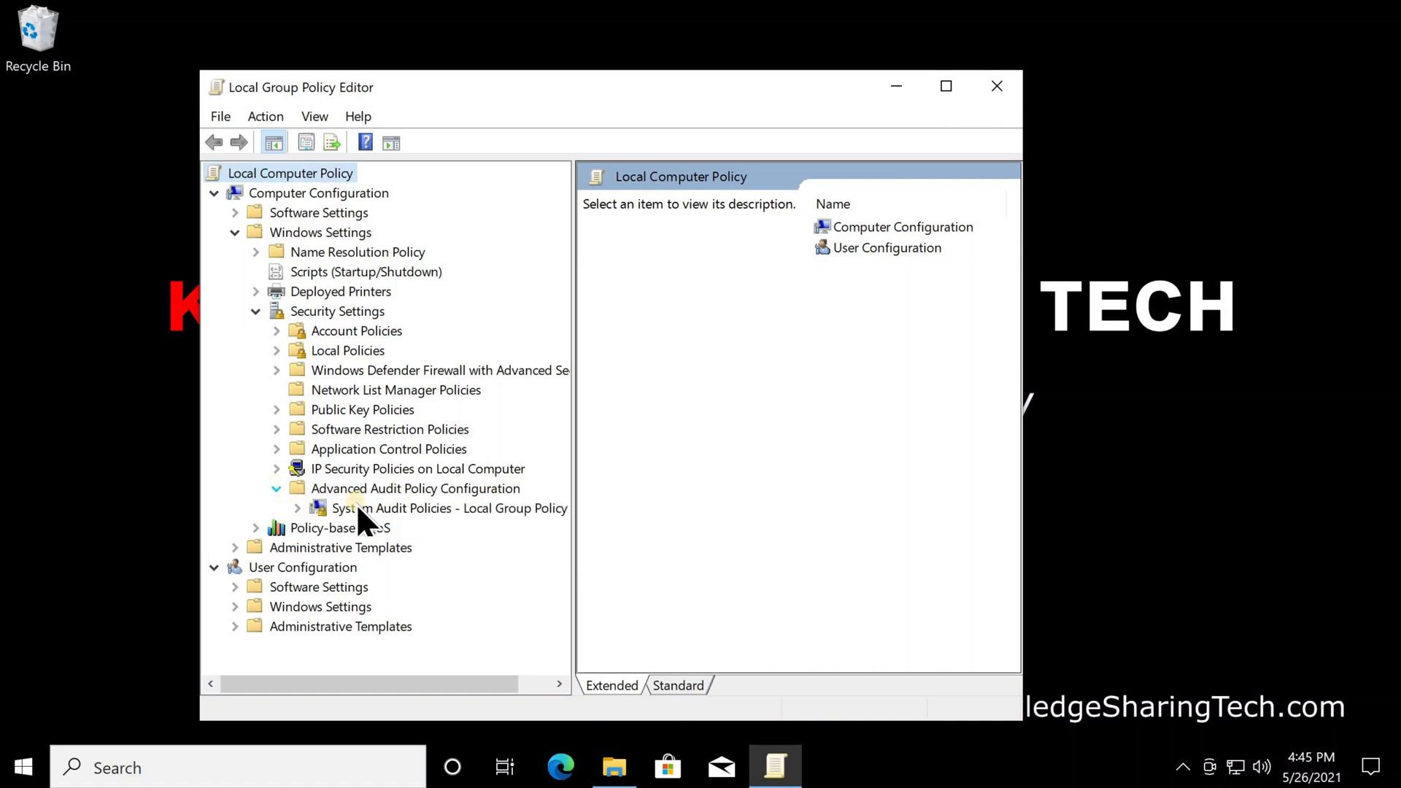
left_click(426, 508)
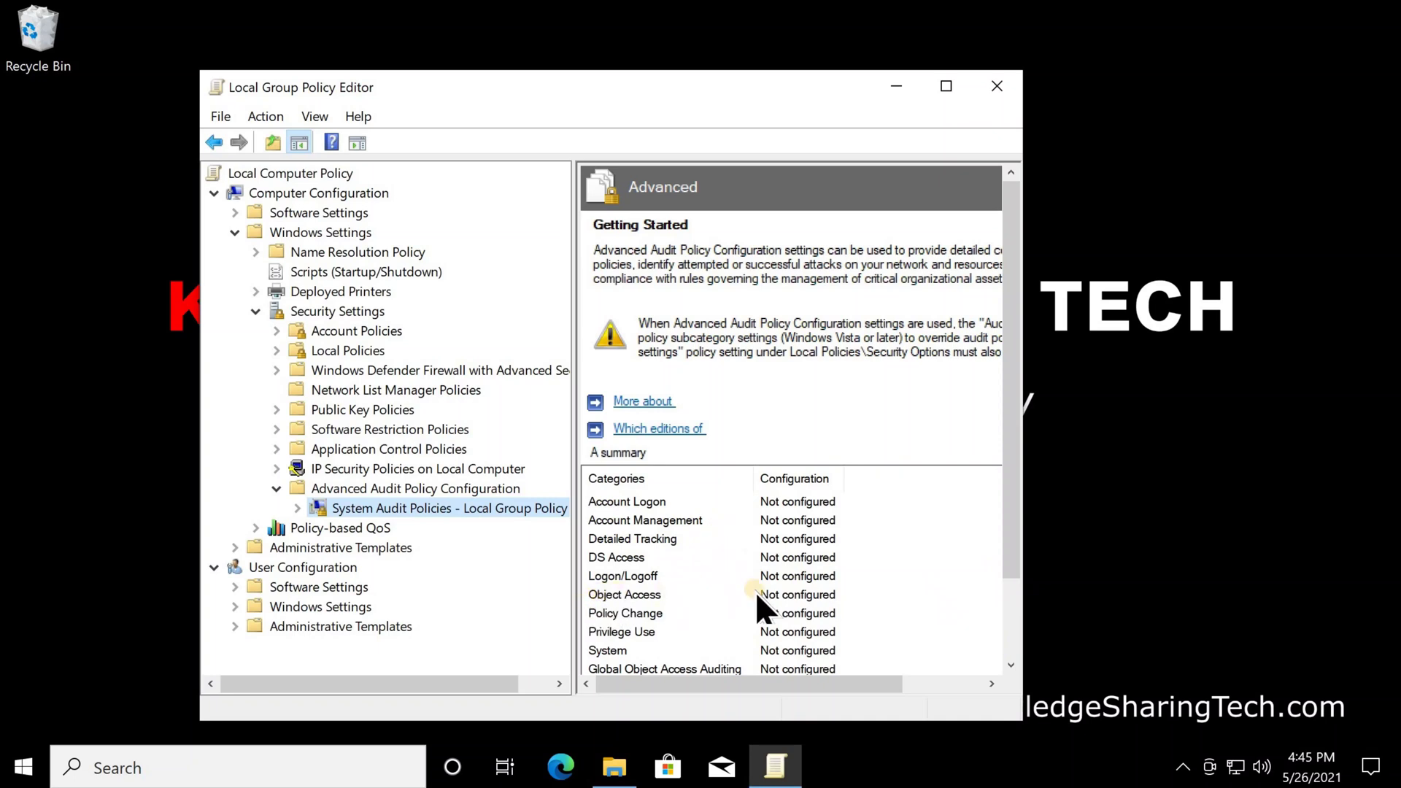
Open the Object Access category from the audit policy summary
scroll(730, 620, "right", 1)
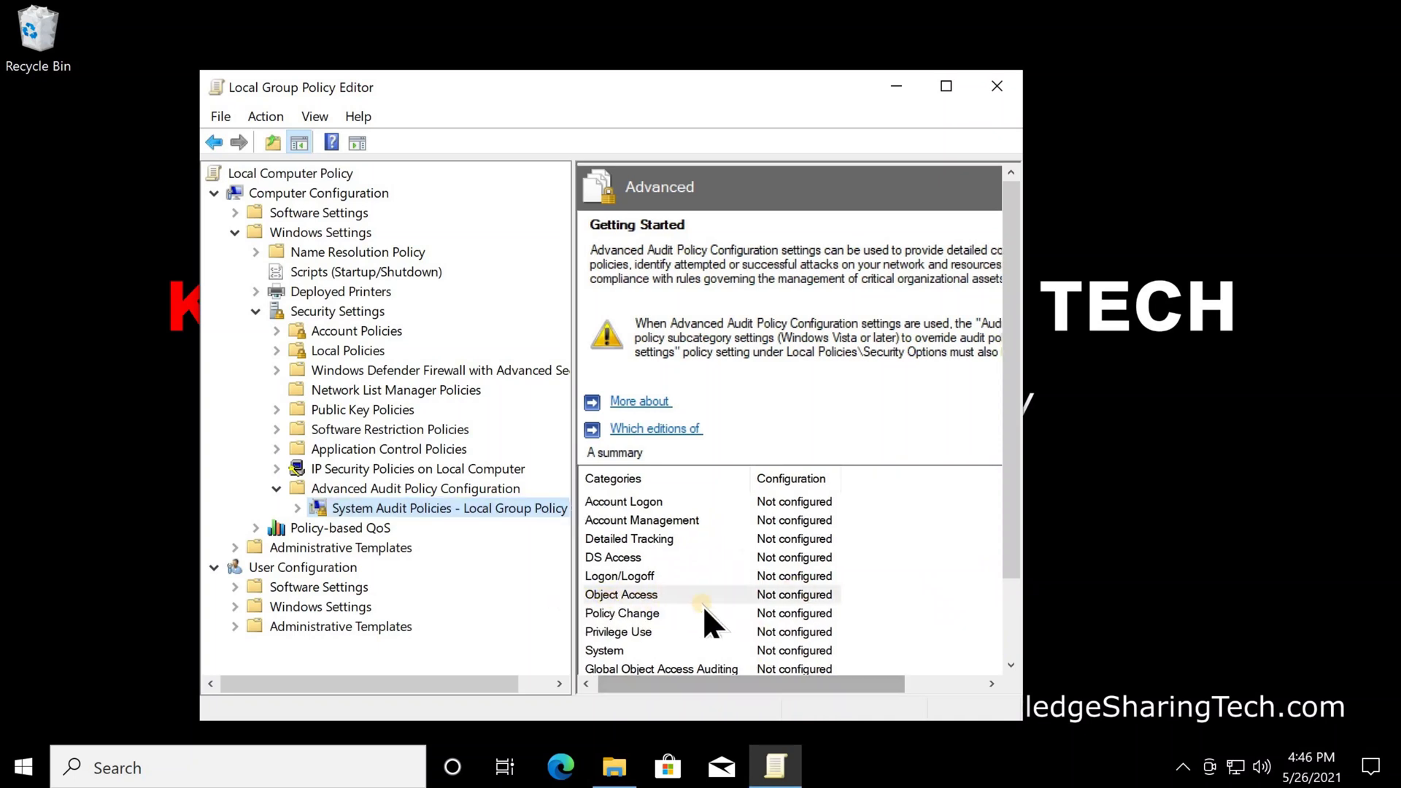
left_click(620, 593)
scroll(622, 590, "down", 3)
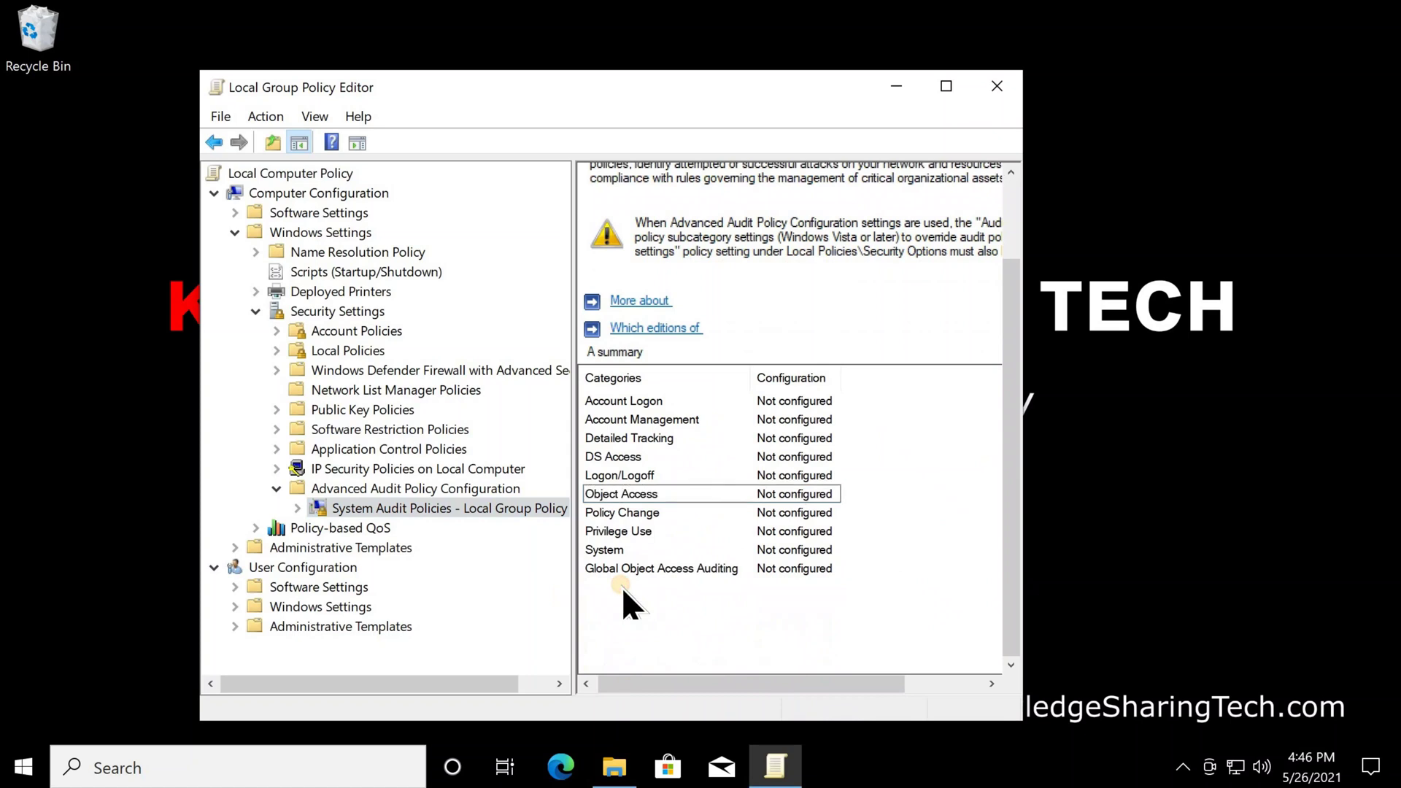
double_click(597, 489)
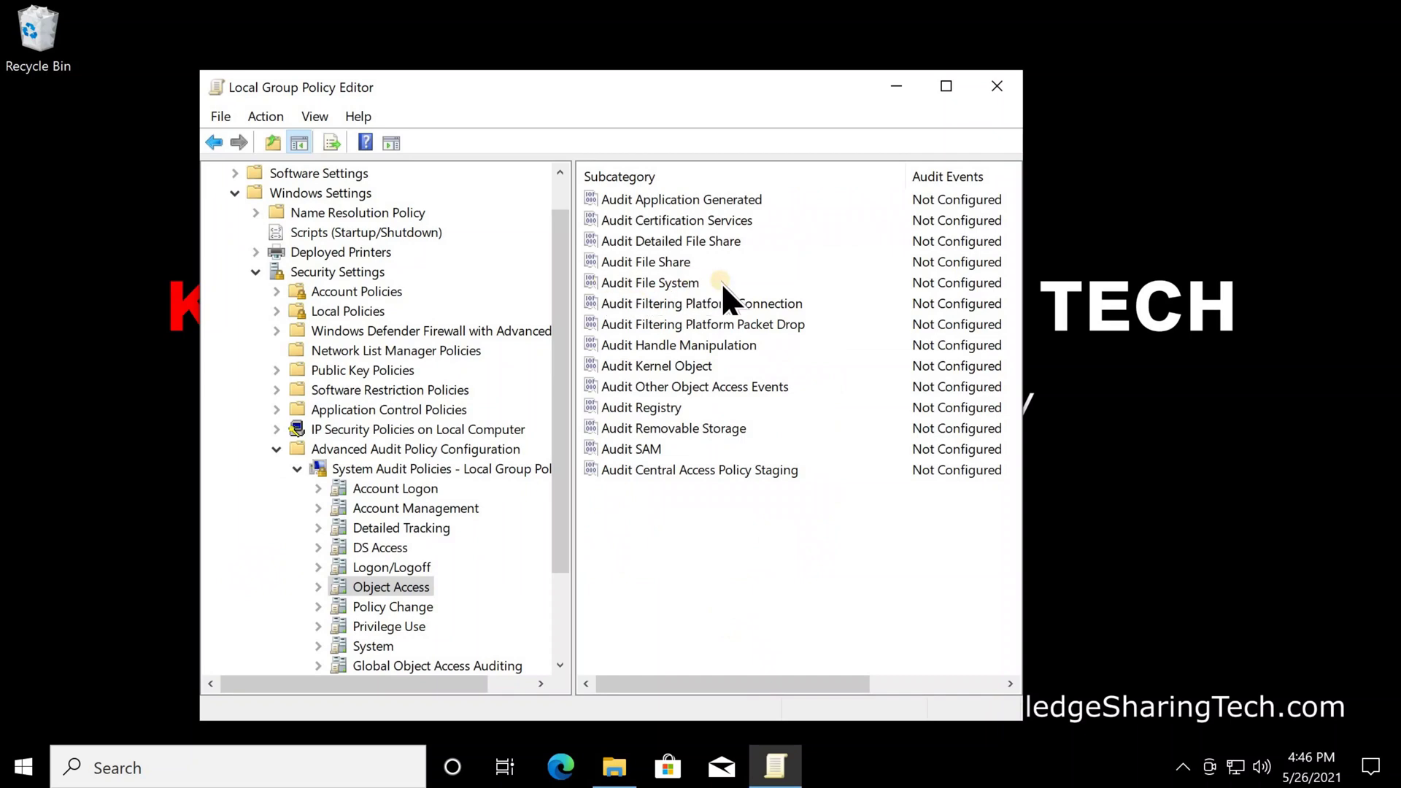
Configure Audit File System to record both Success and Failure events, apply it, and close the policy editor
double_click(638, 283)
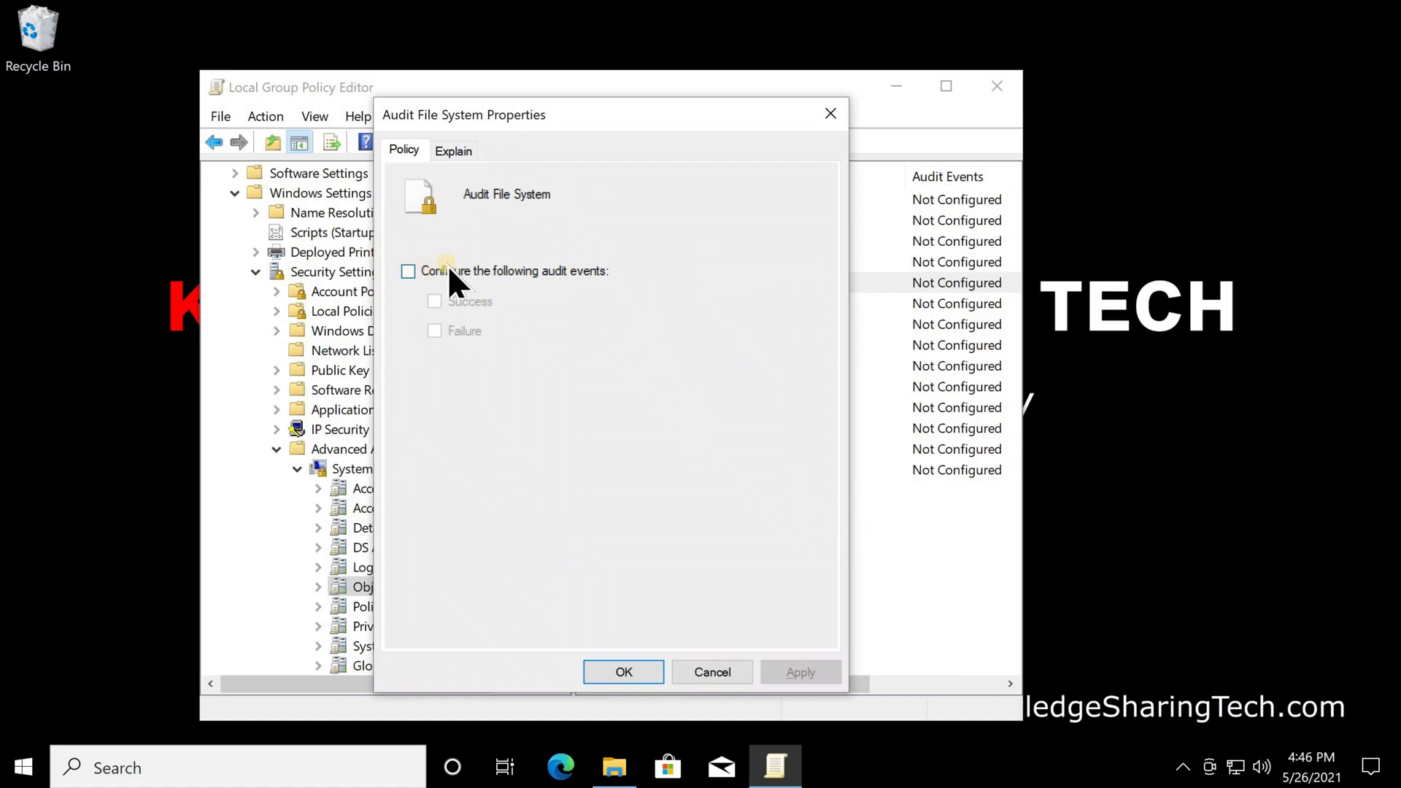
left_click(406, 270)
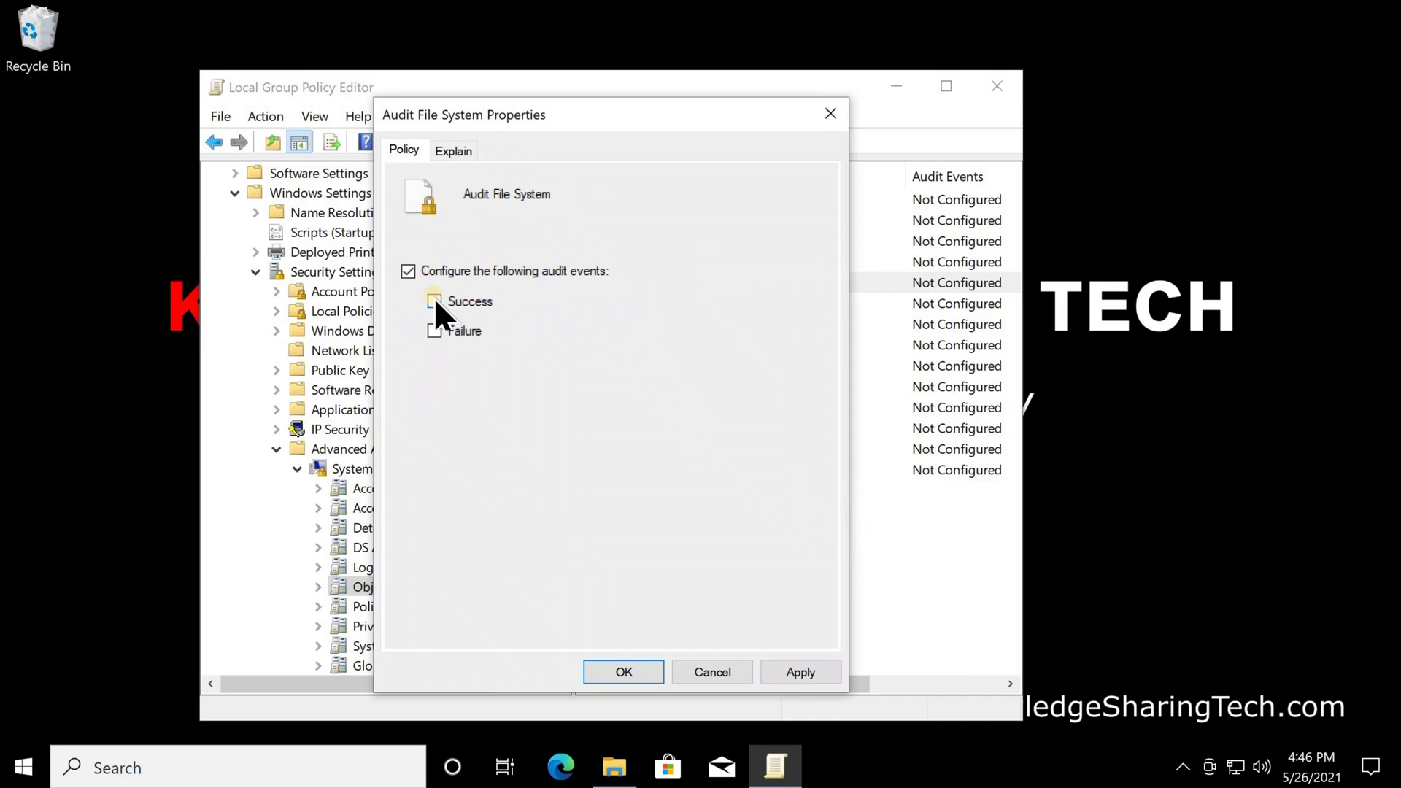
left_click(480, 333)
left_click(622, 669)
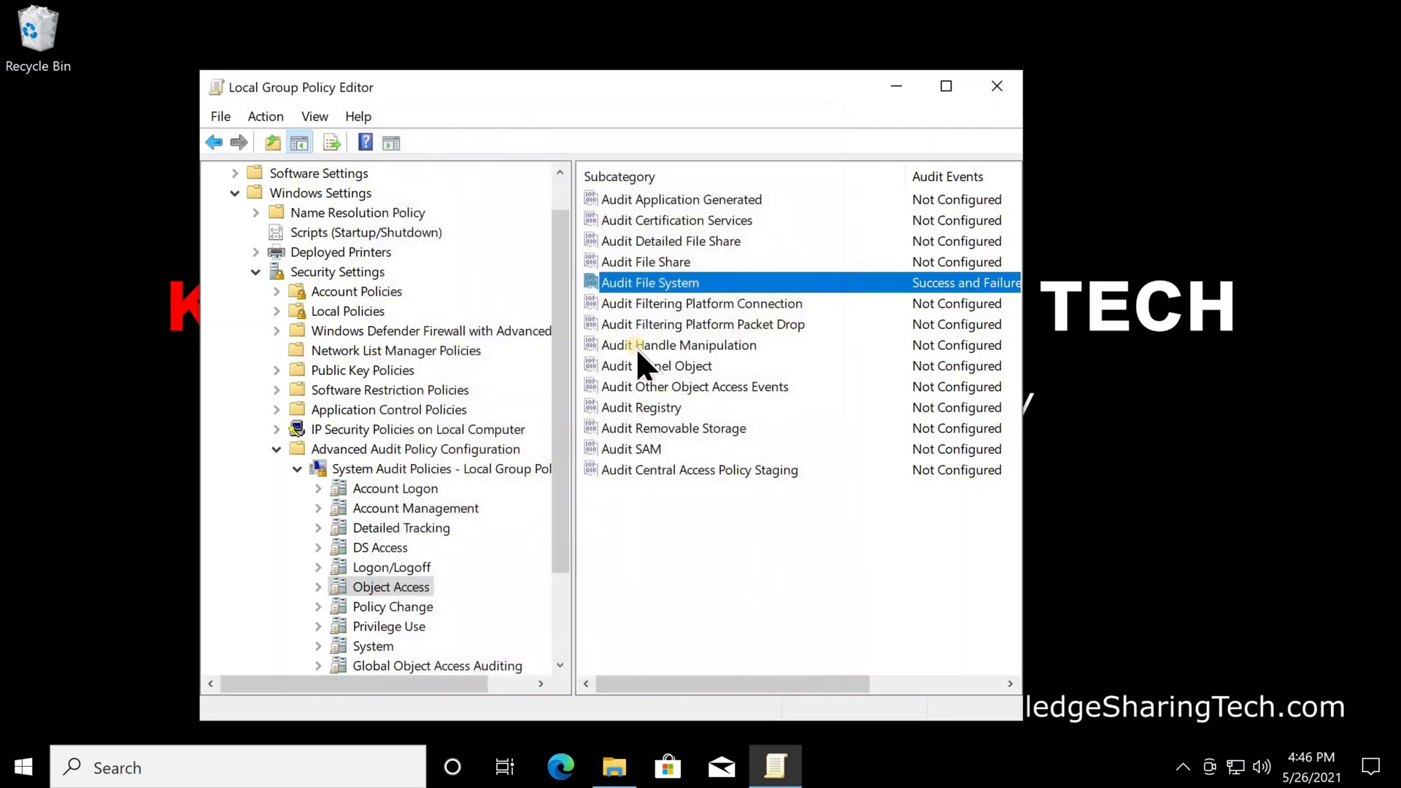
left_click(990, 85)
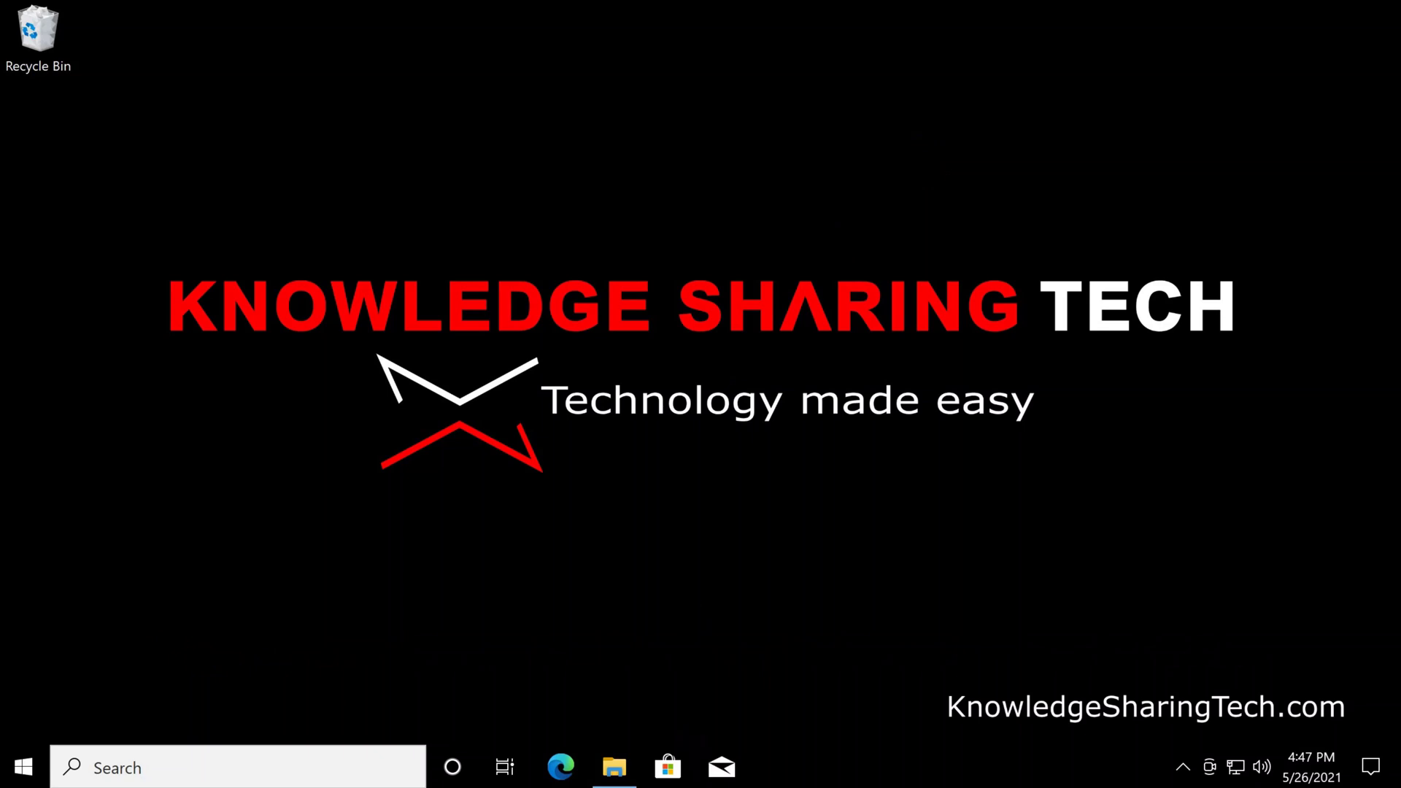
Switch to File Explorer, check the contents of the Personal folder in Documents, and return to Documents
left_click(614, 767)
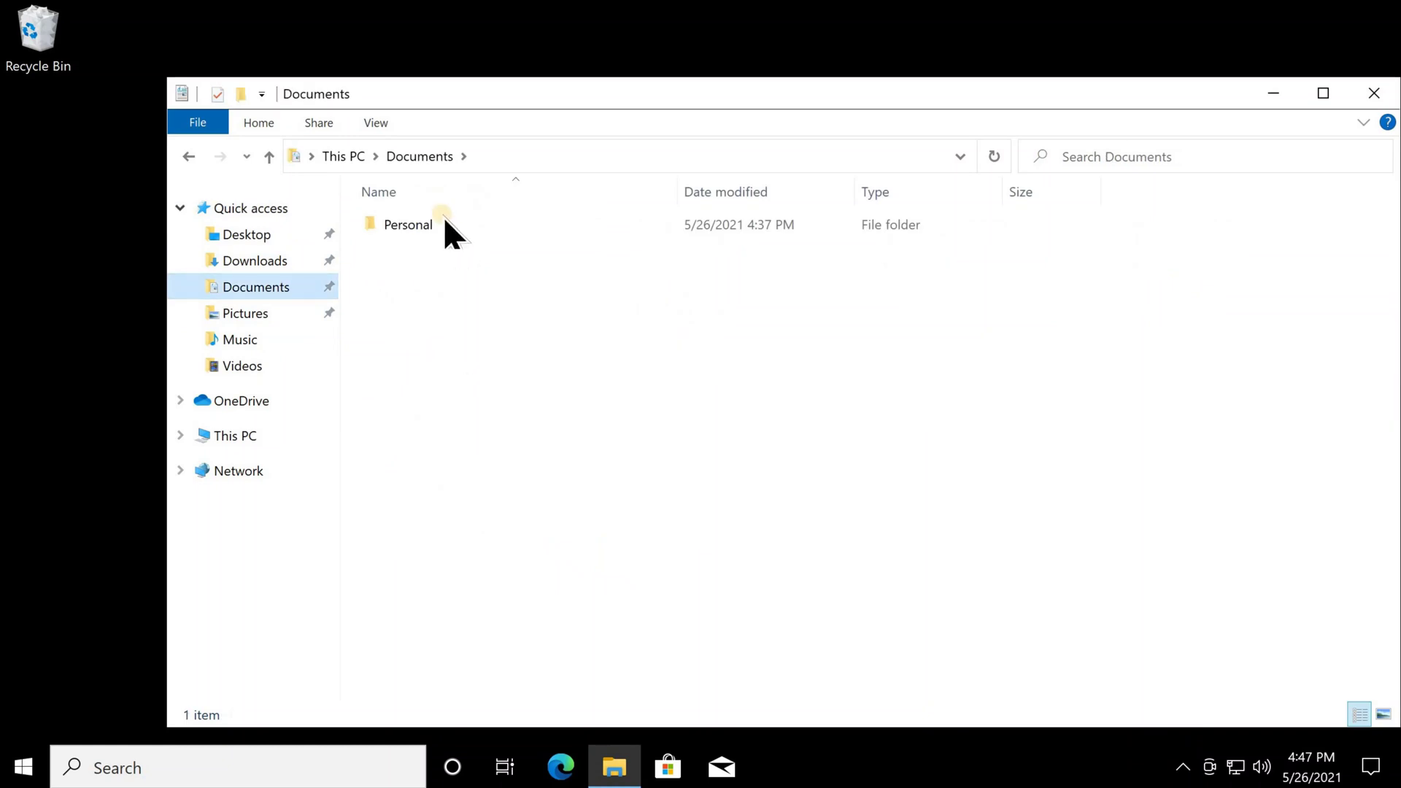
left_click(414, 226)
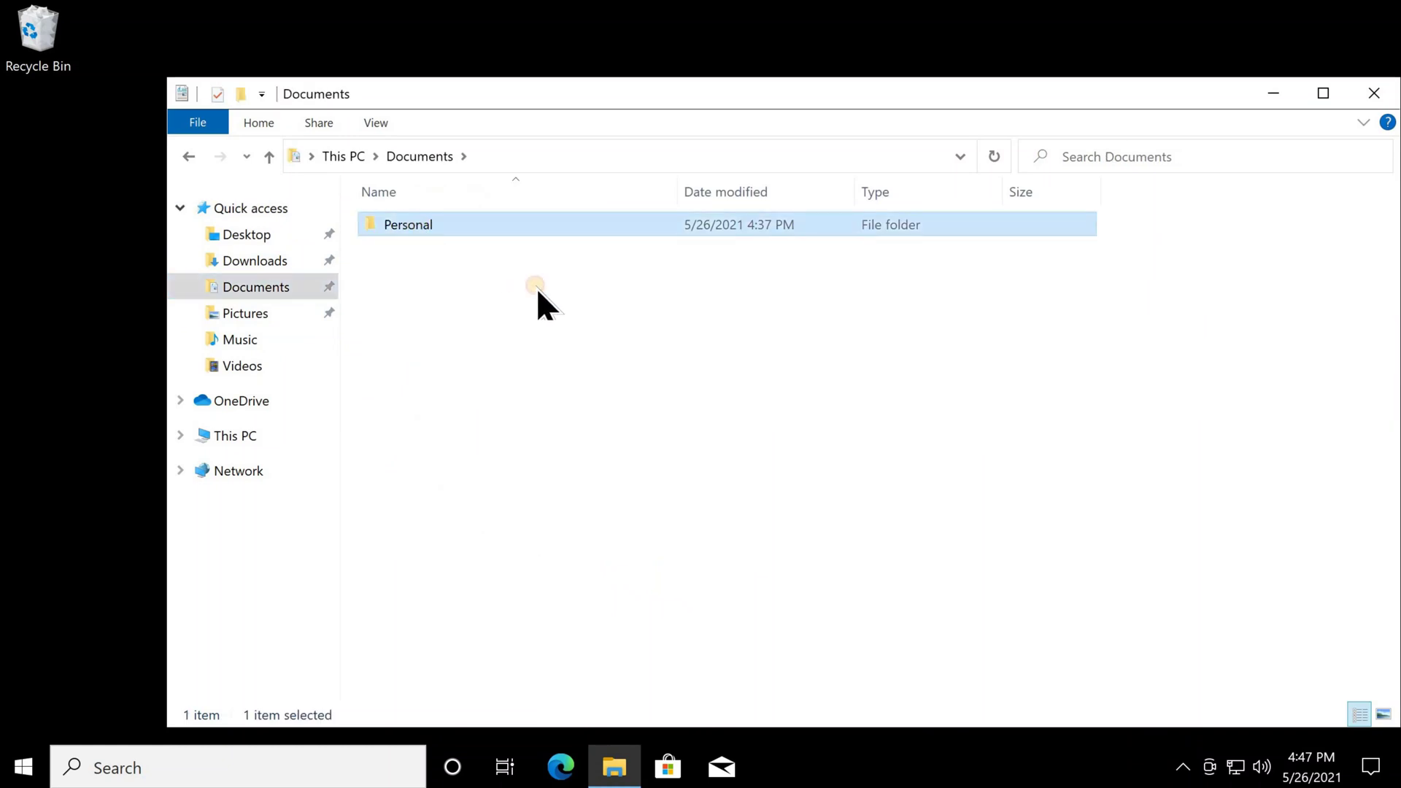
key("Return")
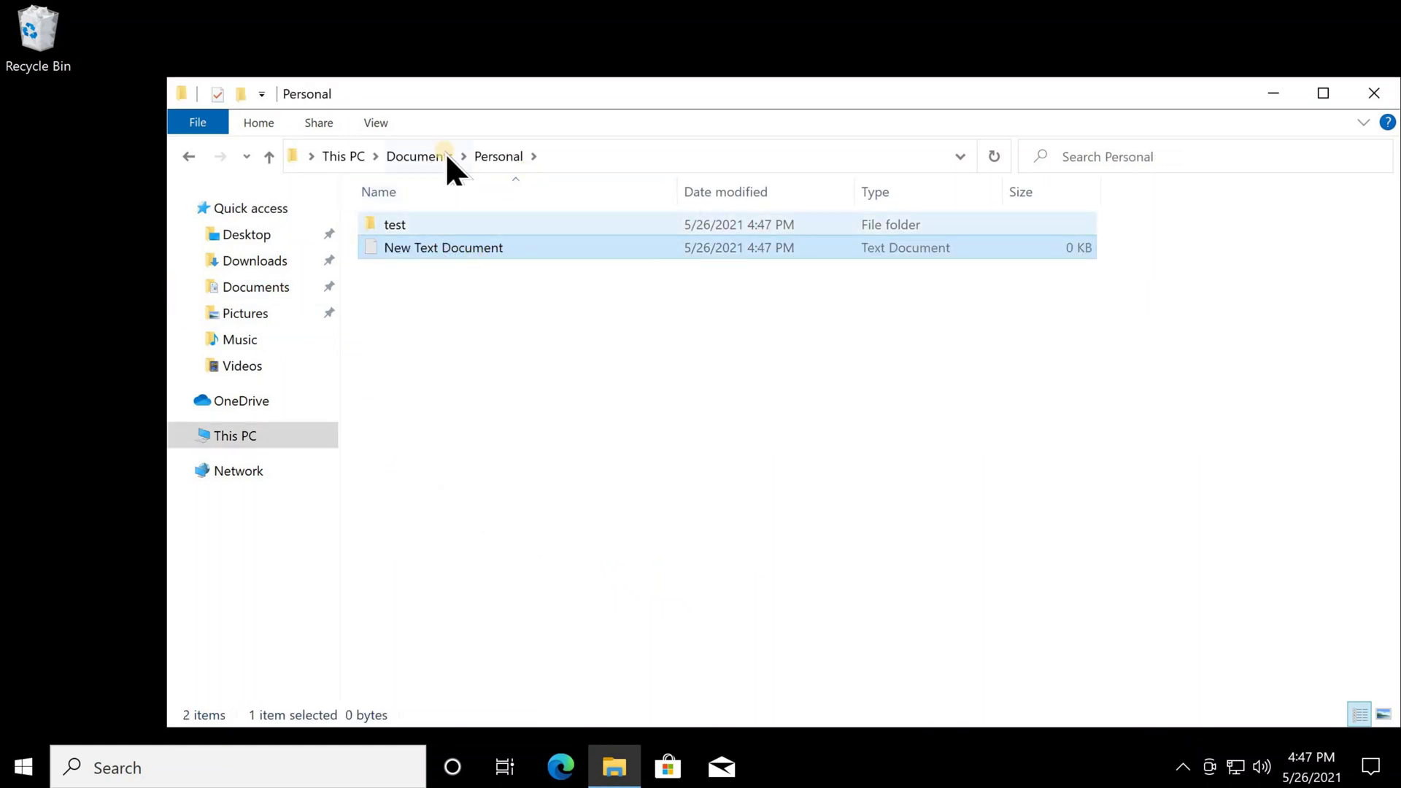
left_click(422, 157)
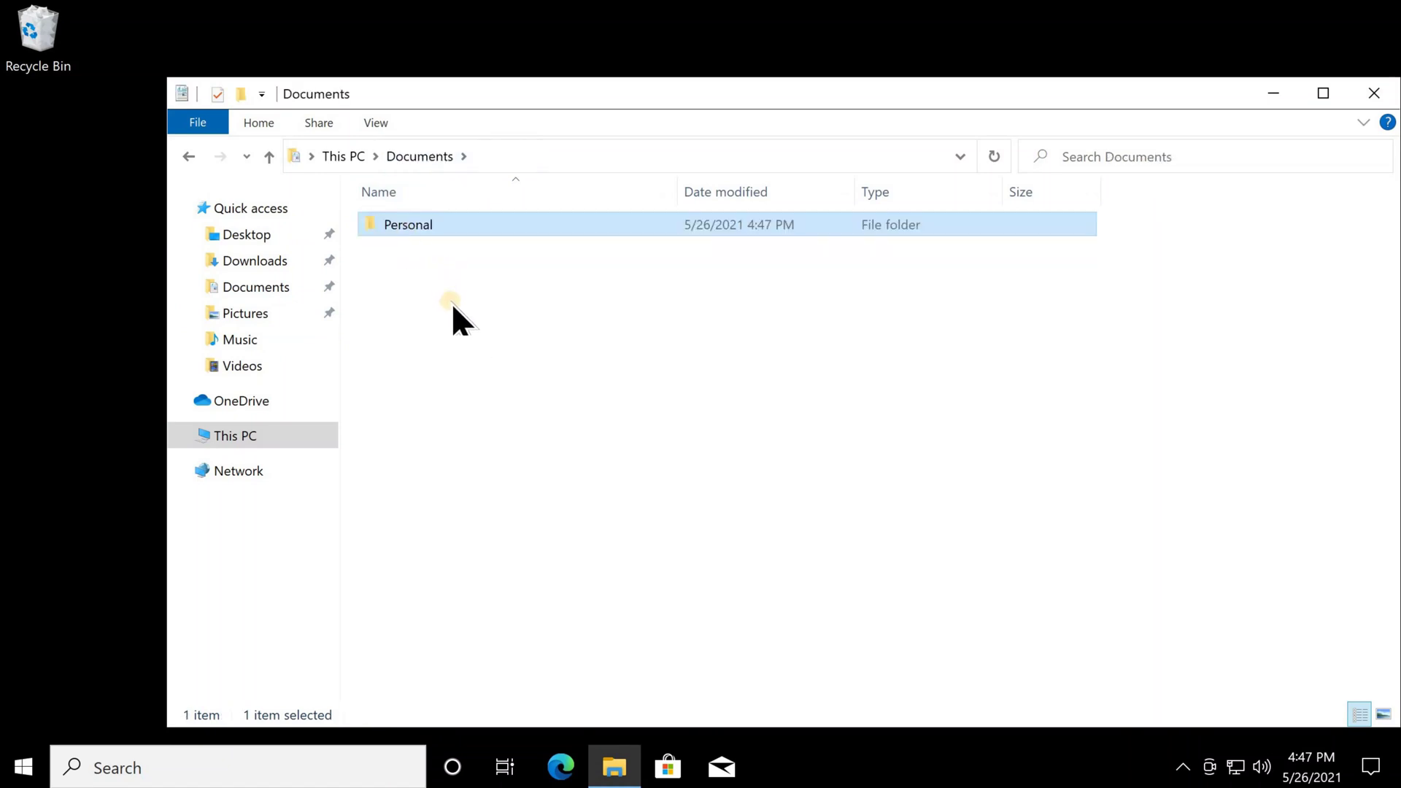
Open the Personal folder's advanced security properties and display its auditing entries with administrator privileges
right_click(412, 225)
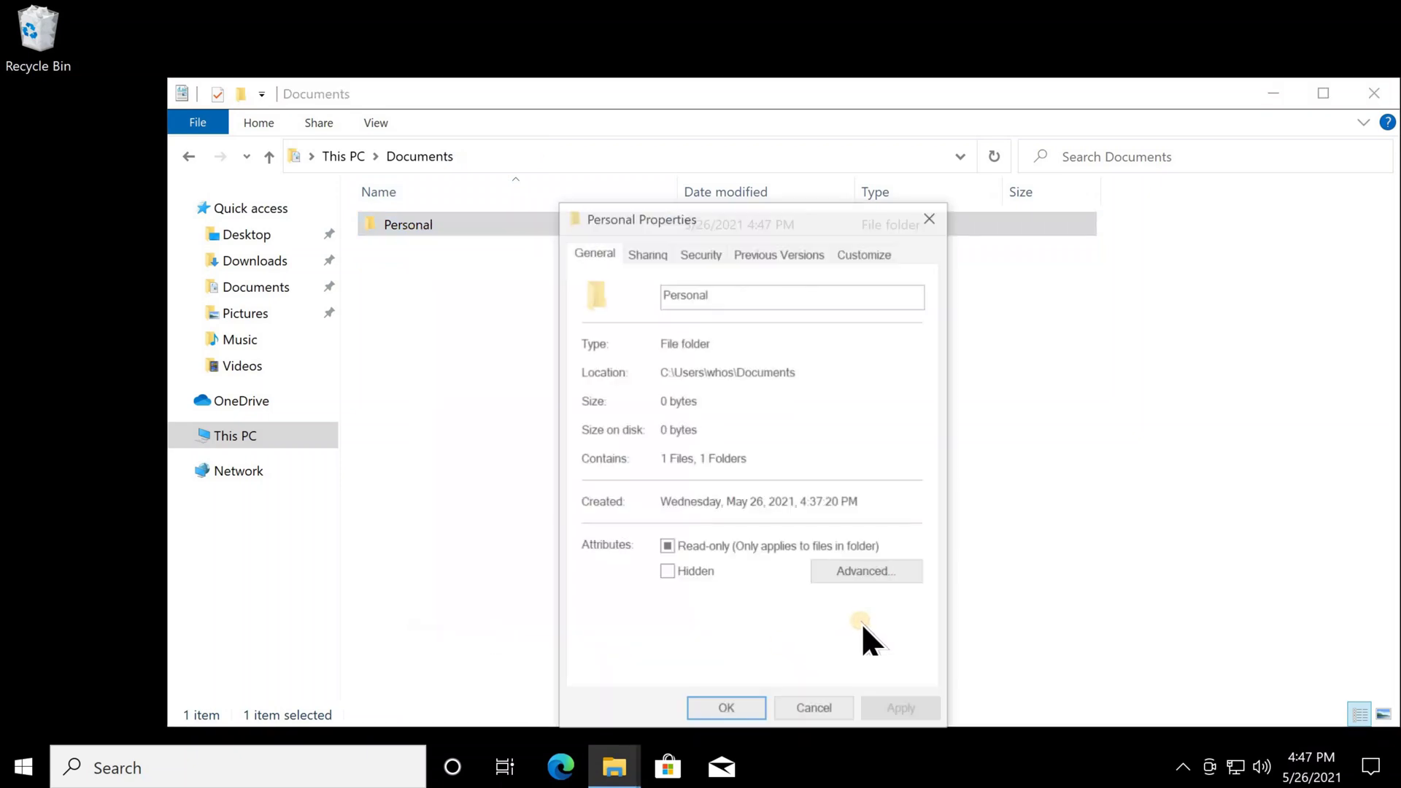
left_click(700, 253)
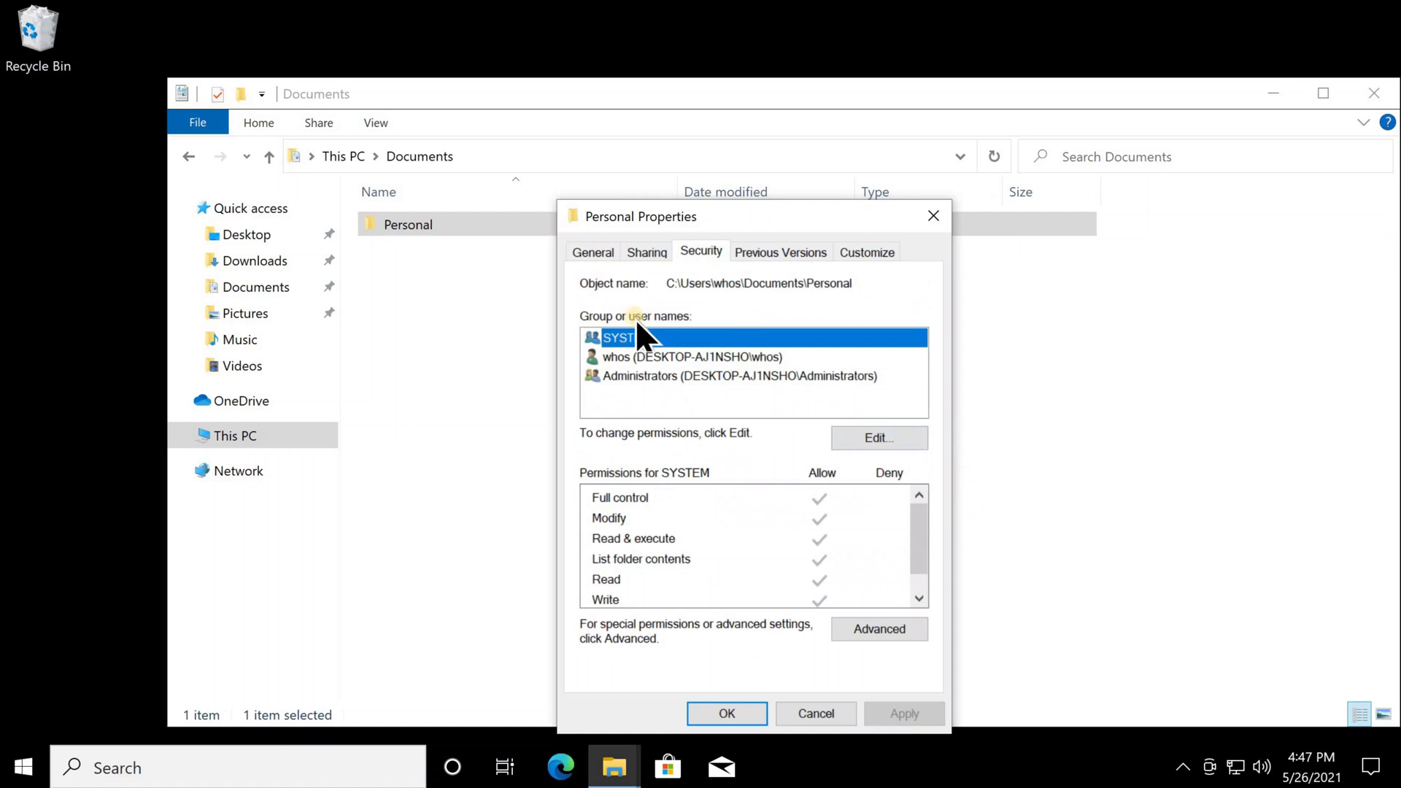
left_click(872, 632)
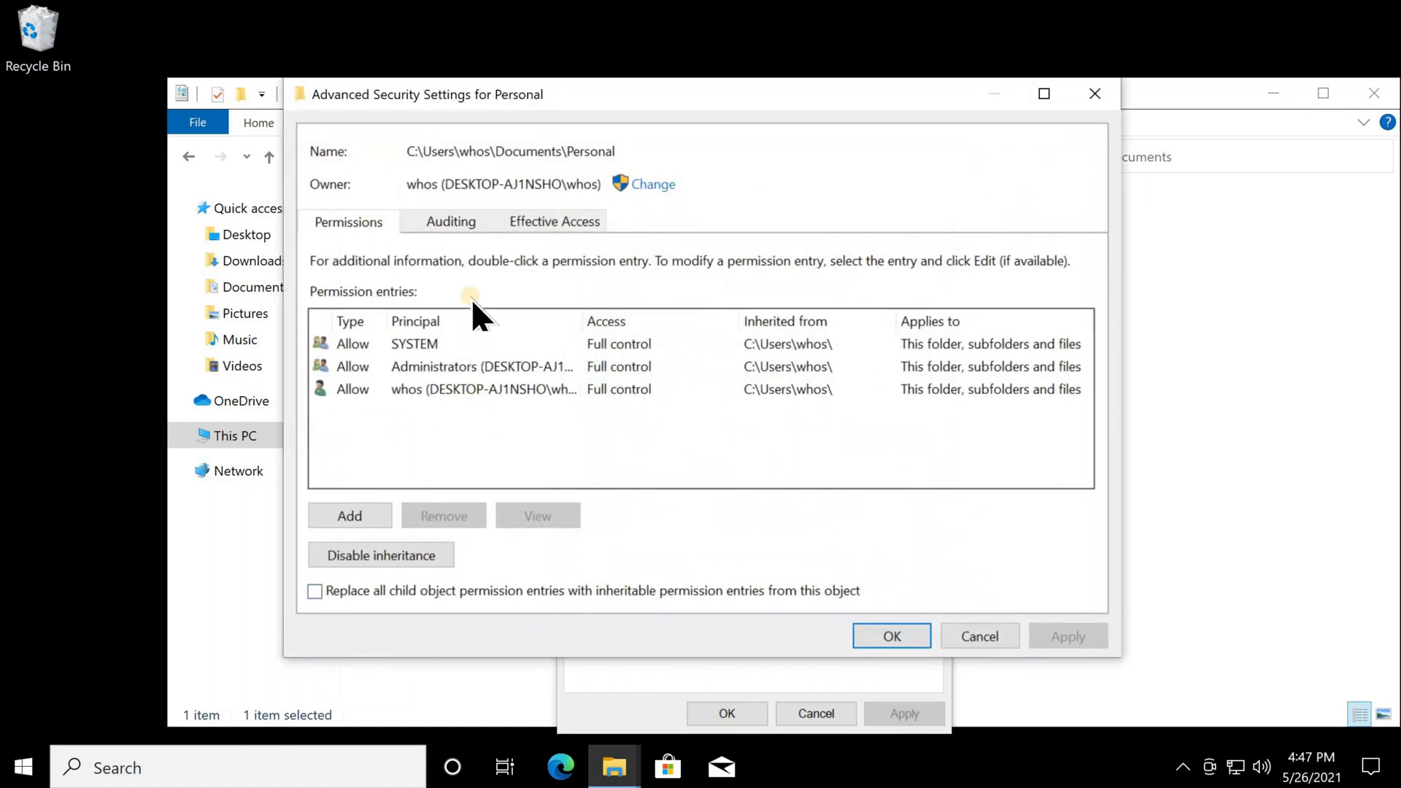
left_click(447, 222)
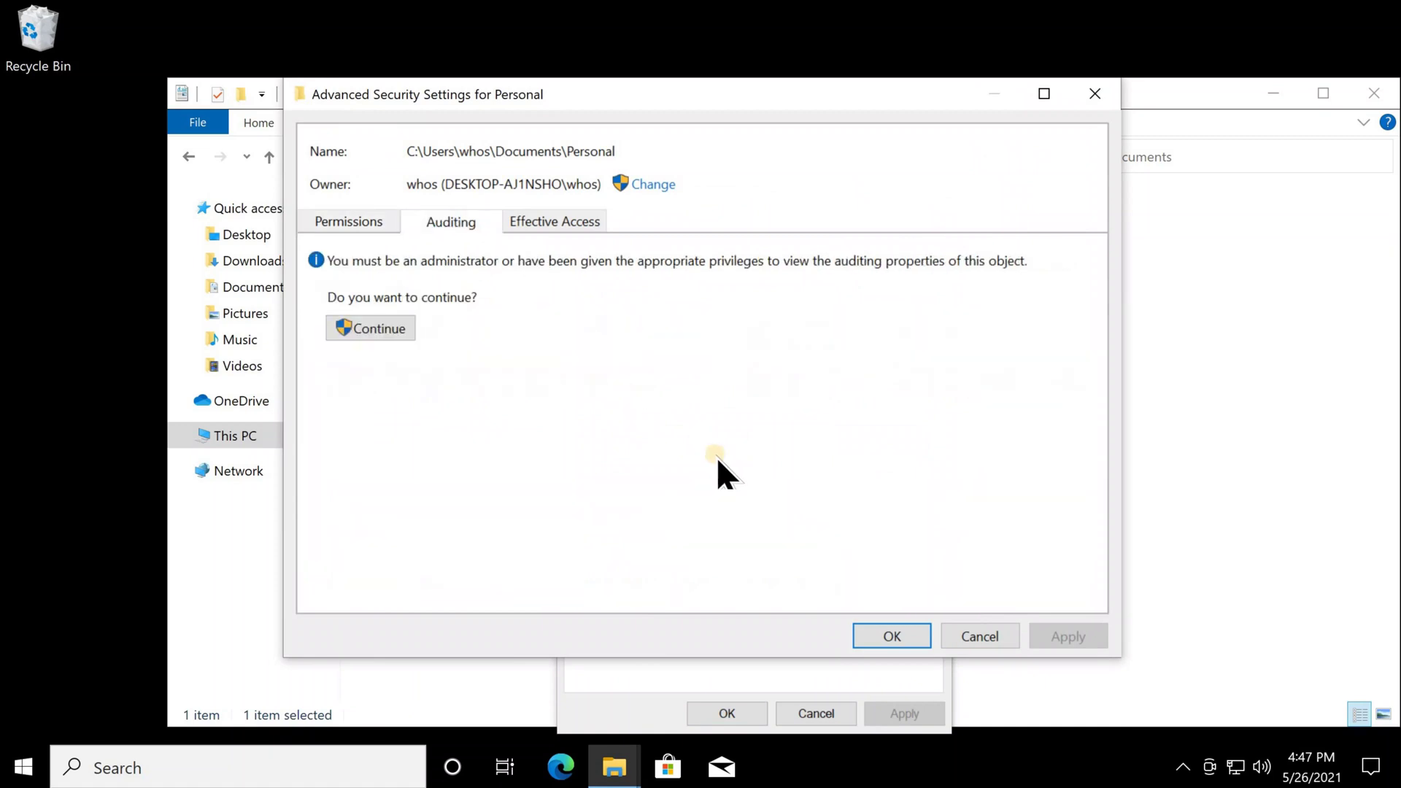
left_click(365, 329)
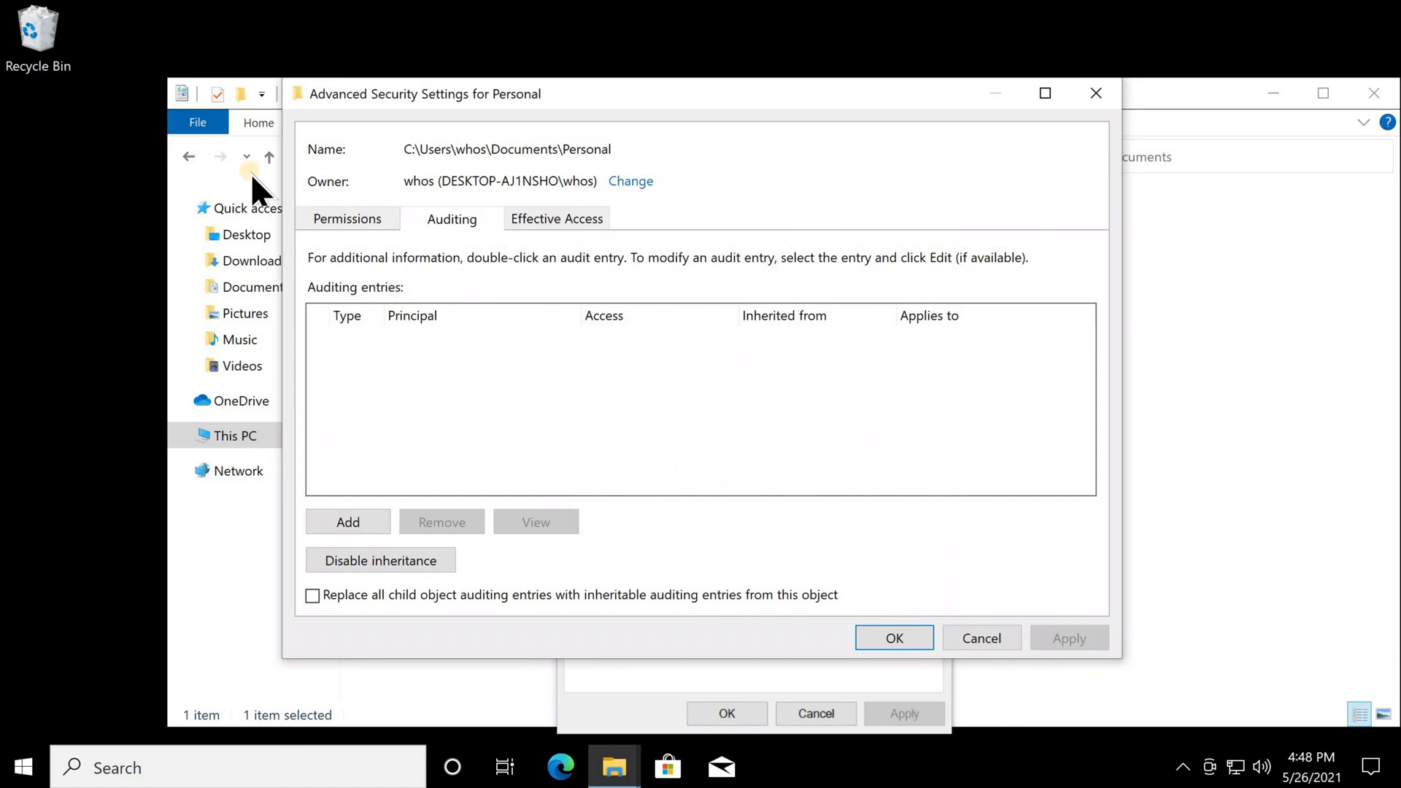
Start a new auditing entry for the Personal folder and list all users and groups available as its principal
left_click(339, 523)
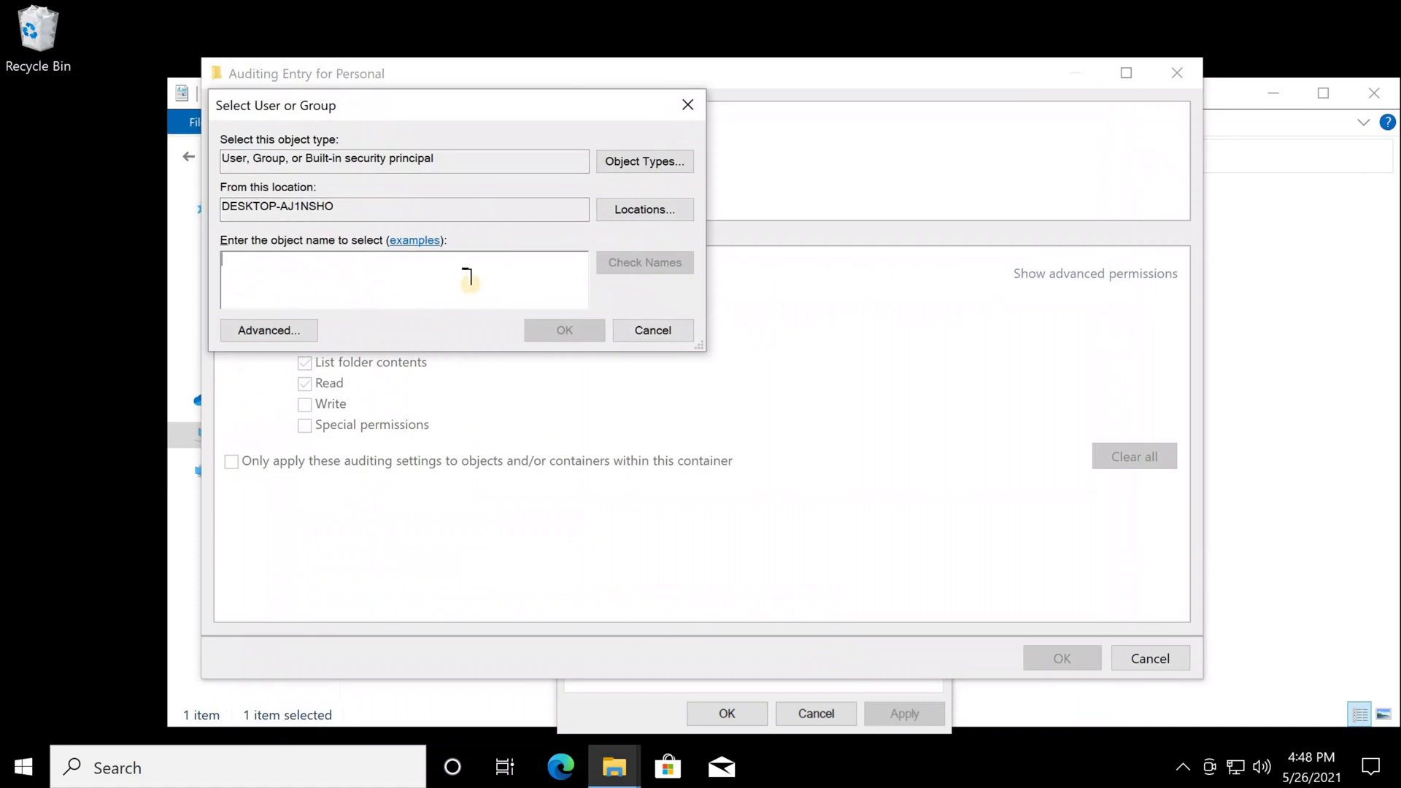
left_click(268, 332)
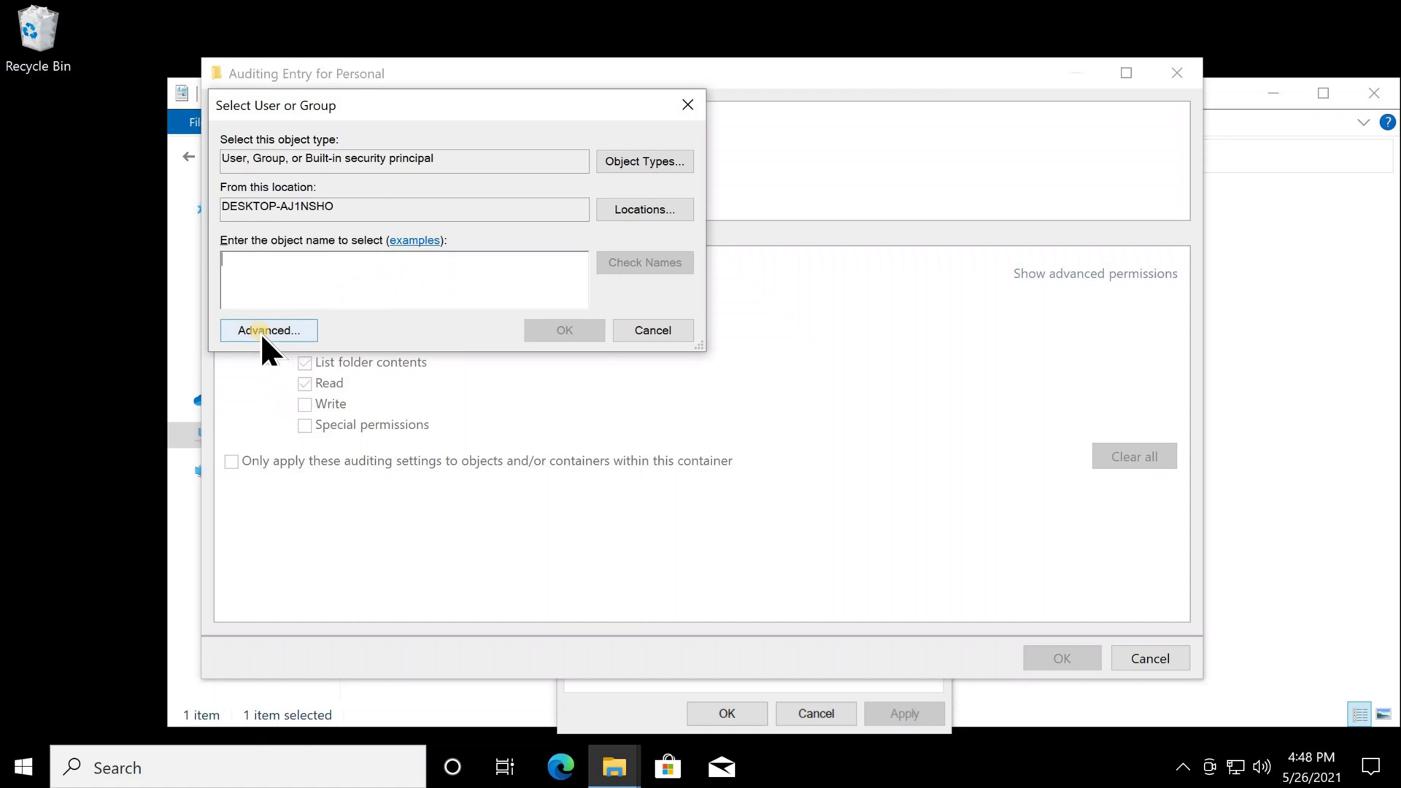
left_click(720, 332)
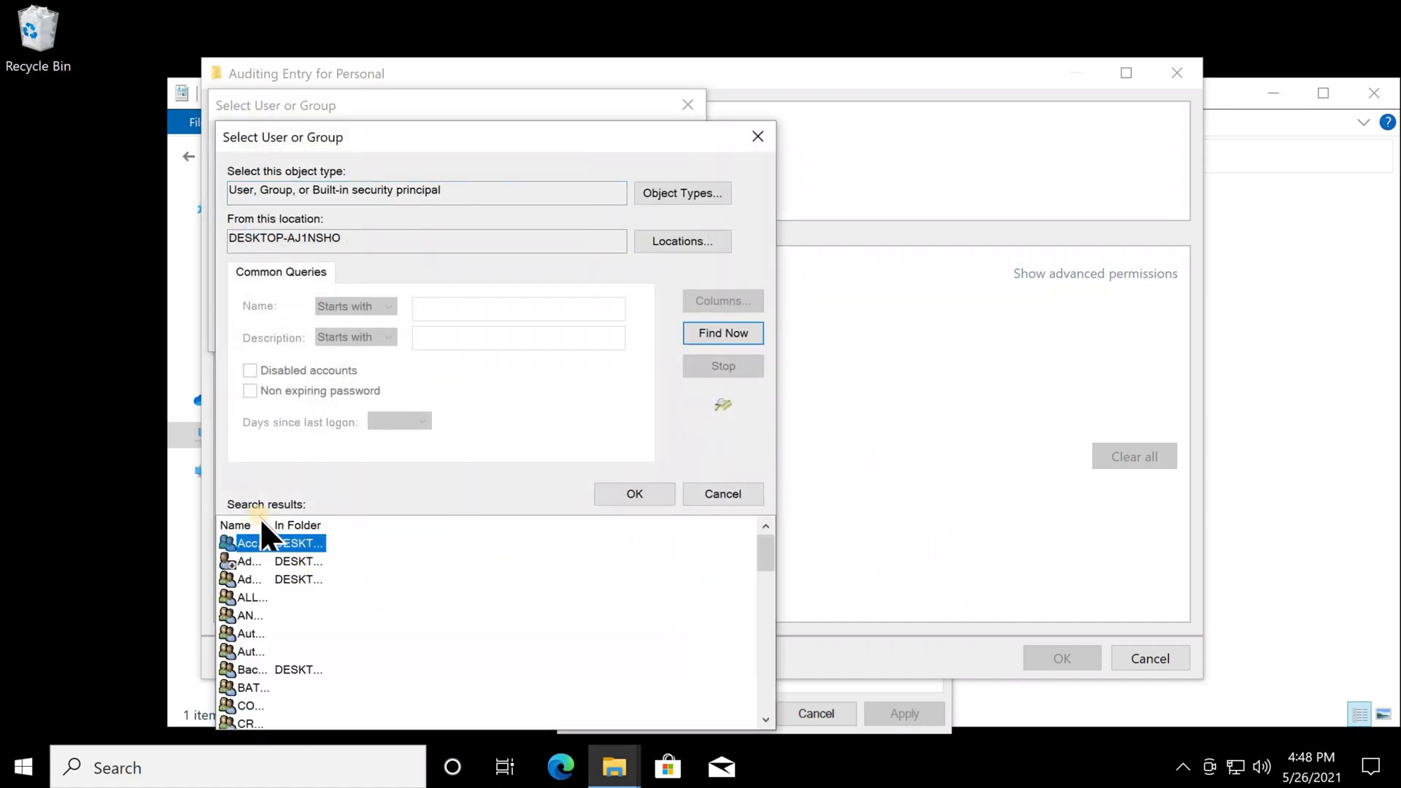
Find Everyone in the list of users and groups and set it as the auditing entry's principal
left_click_drag(370, 535, 471, 538)
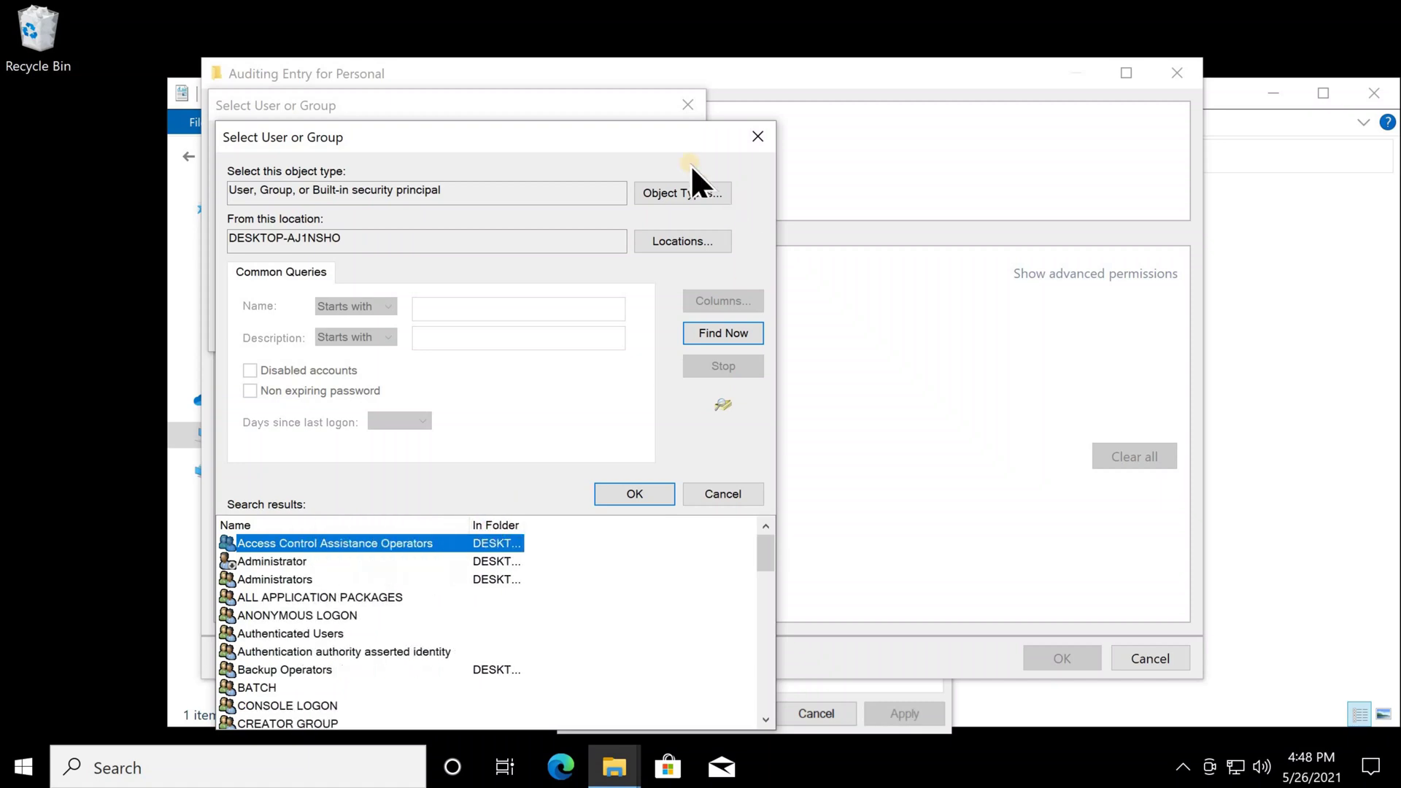
left_click_drag(673, 137, 703, 55)
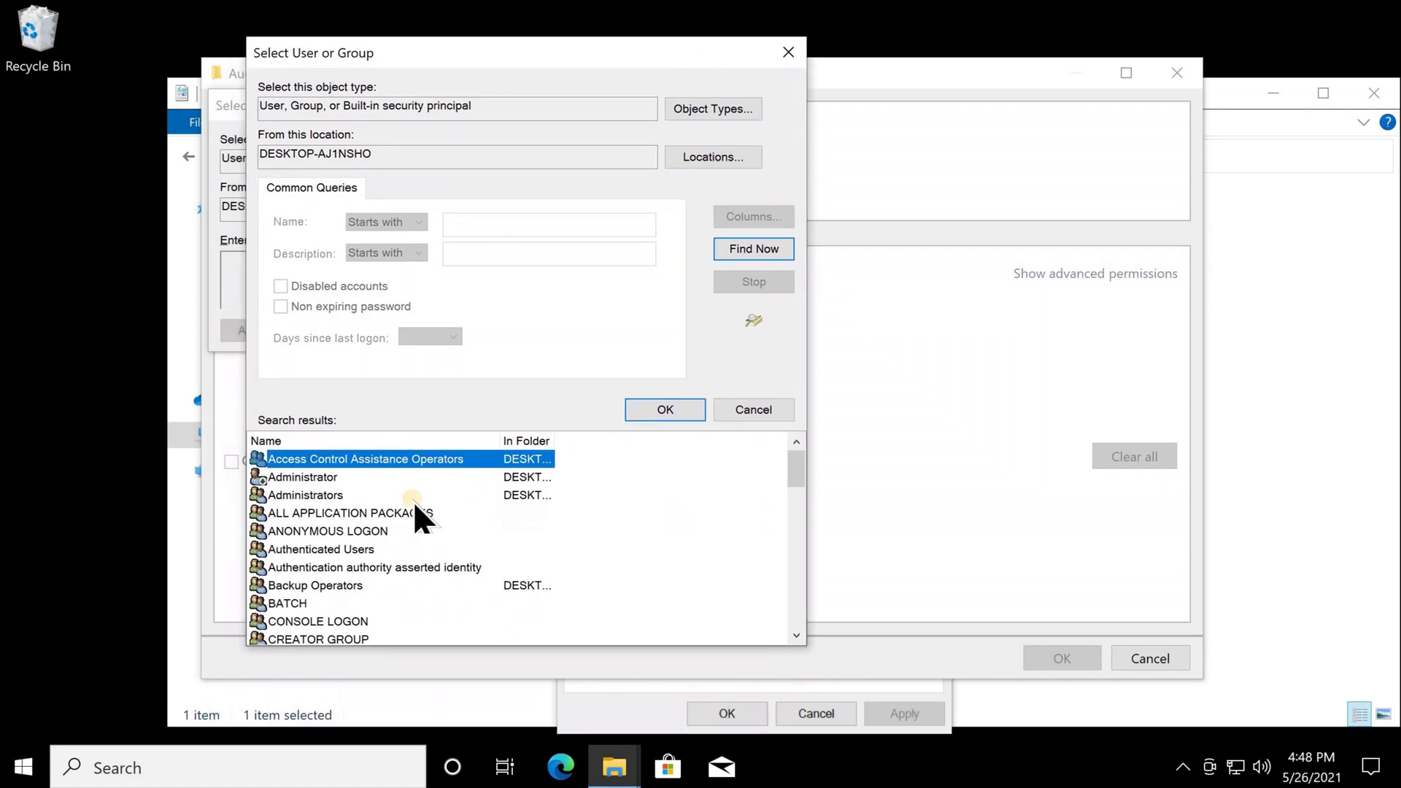
scroll(356, 531, "down", 15)
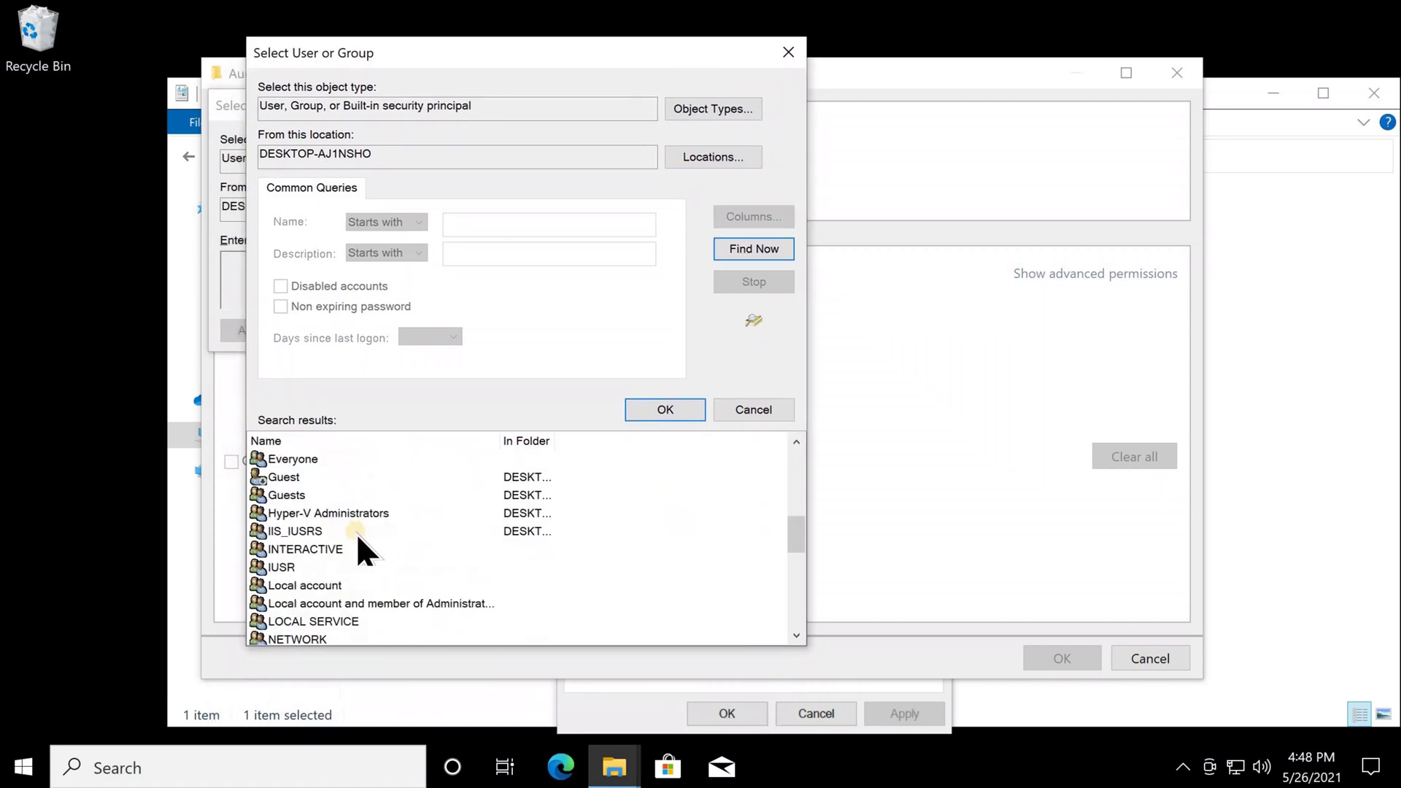
scroll(366, 547, "up", 15)
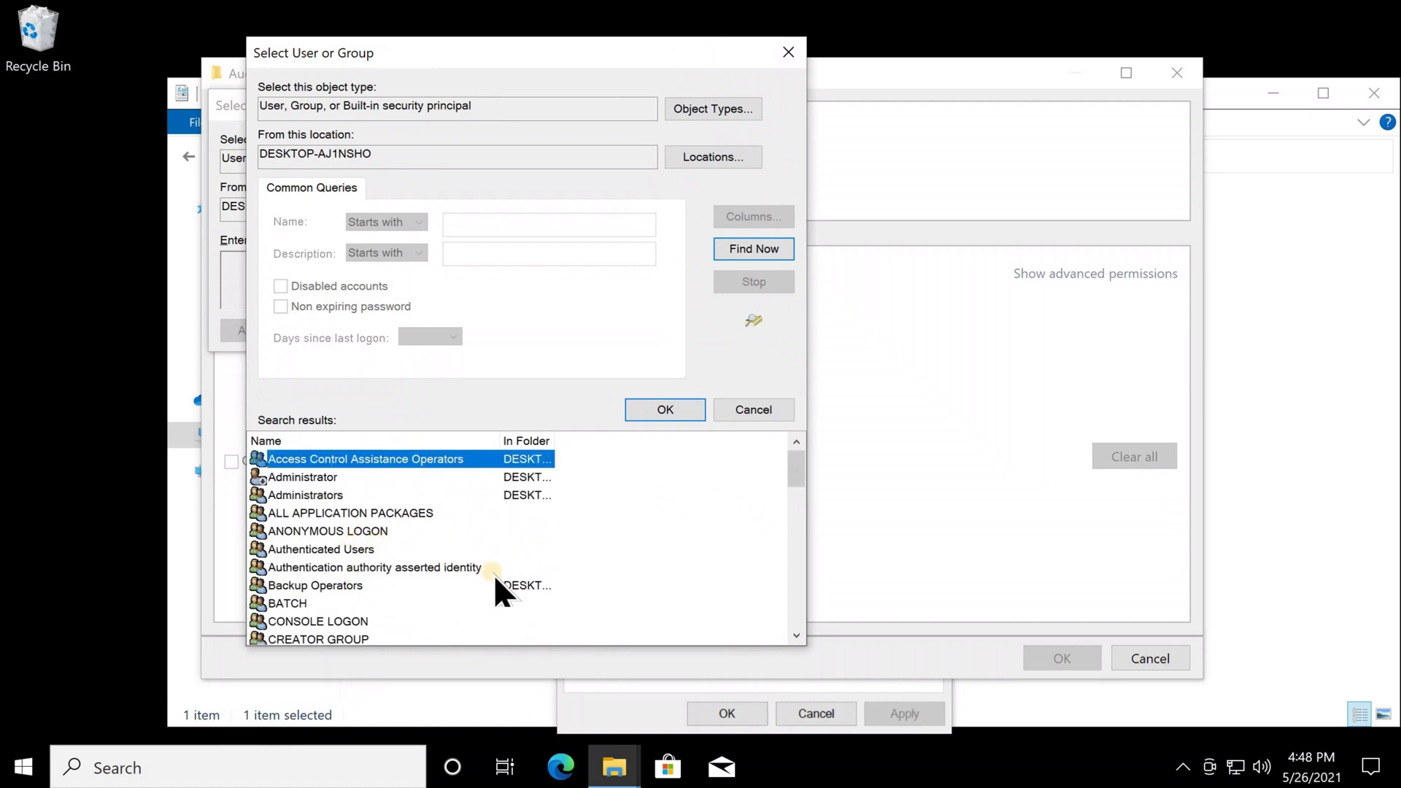
scroll(473, 567, "down", 4)
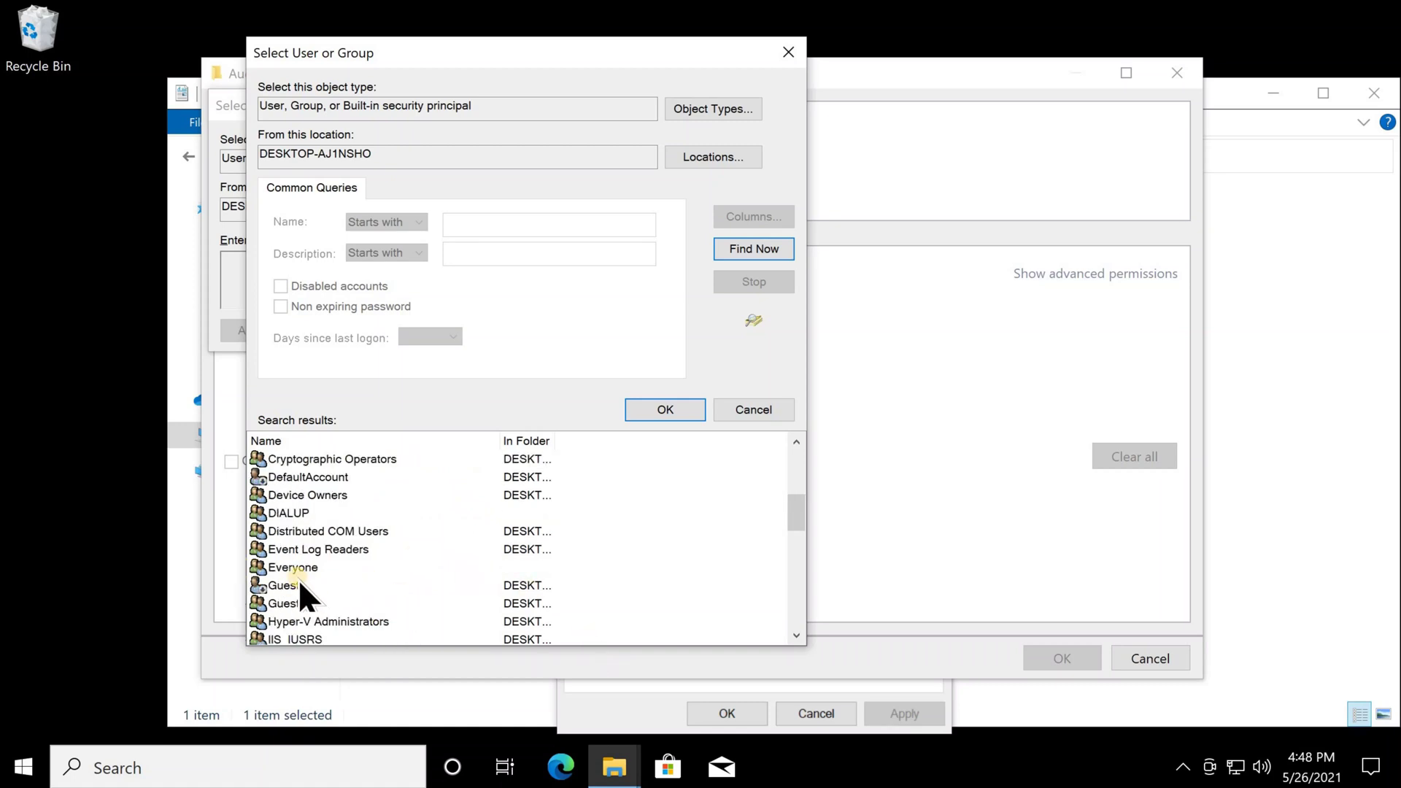
left_click(296, 568)
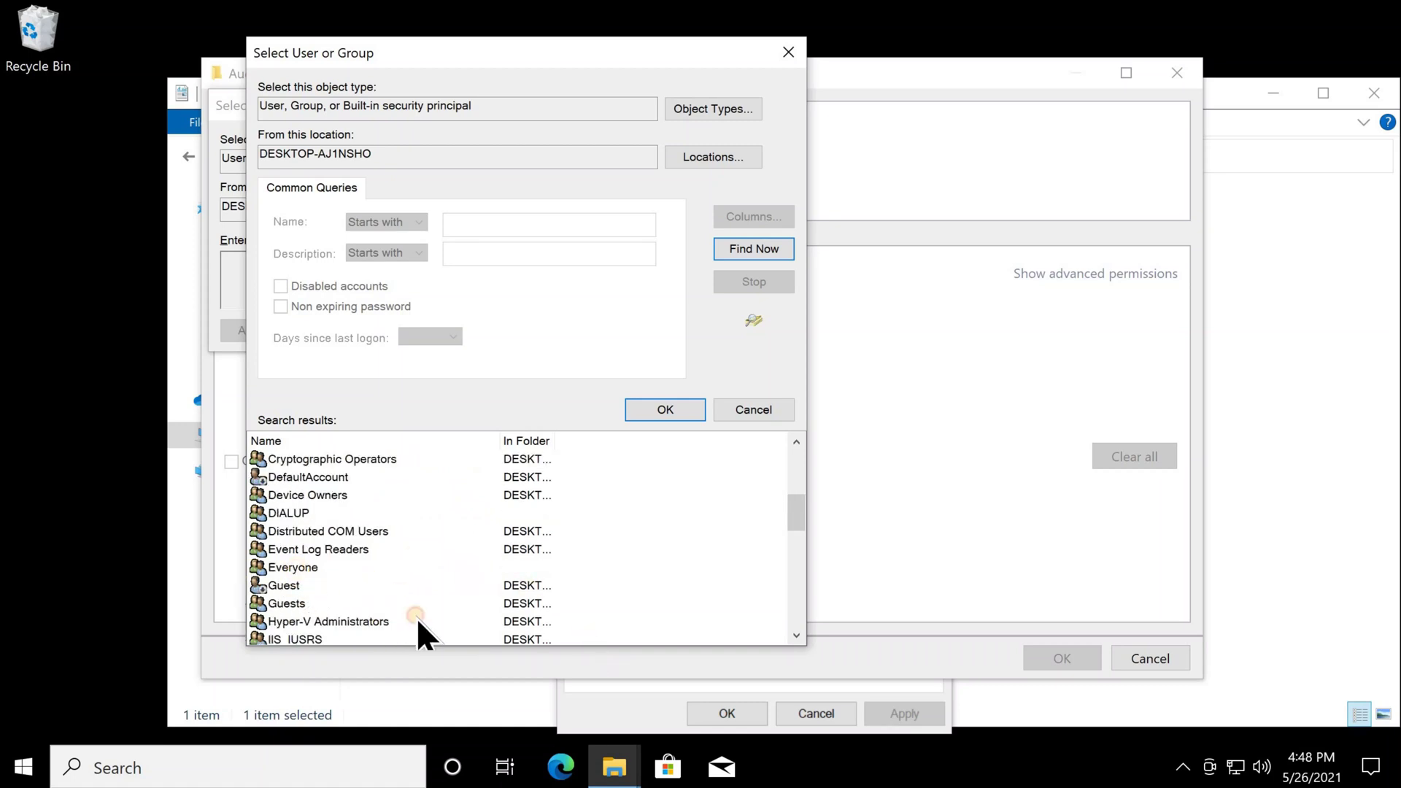
left_click(662, 408)
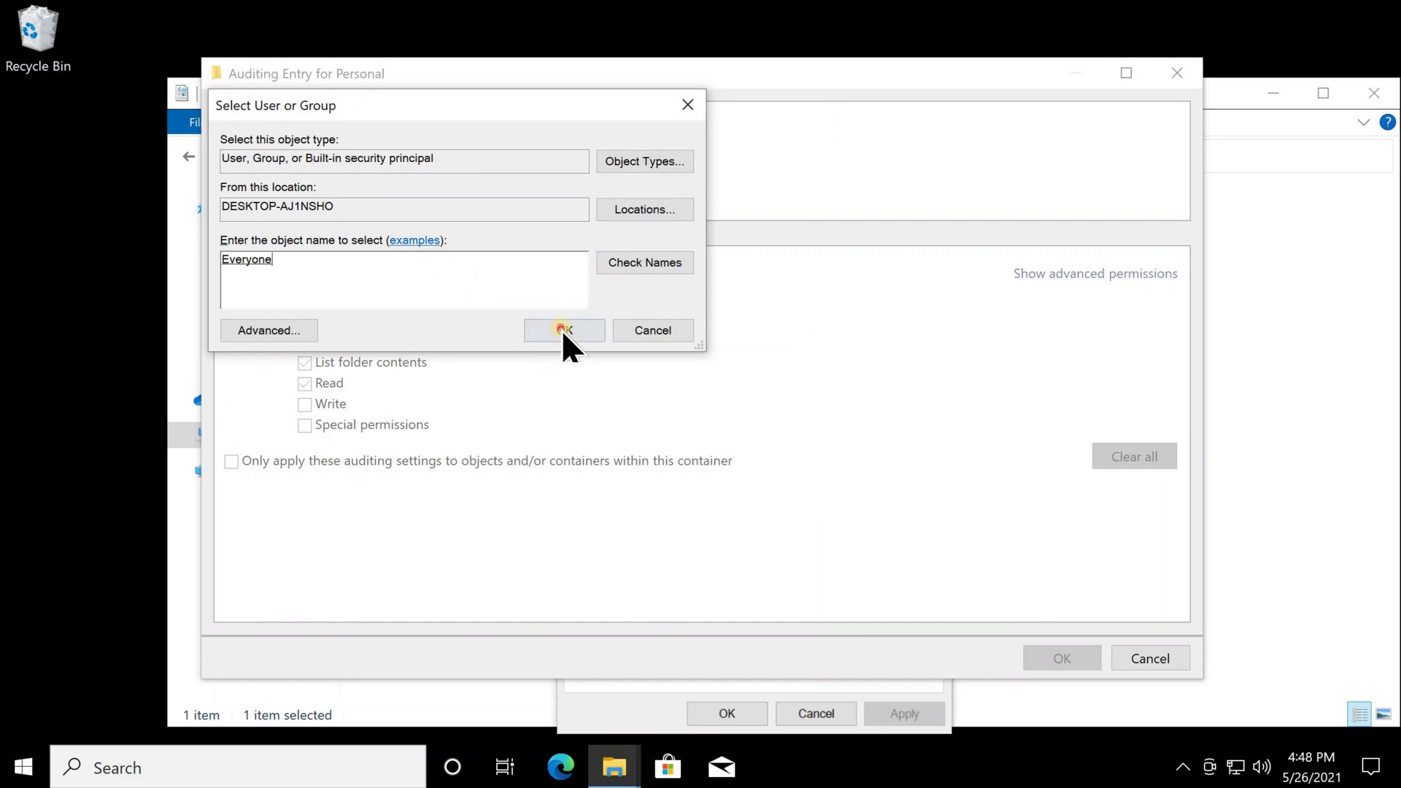
left_click(562, 329)
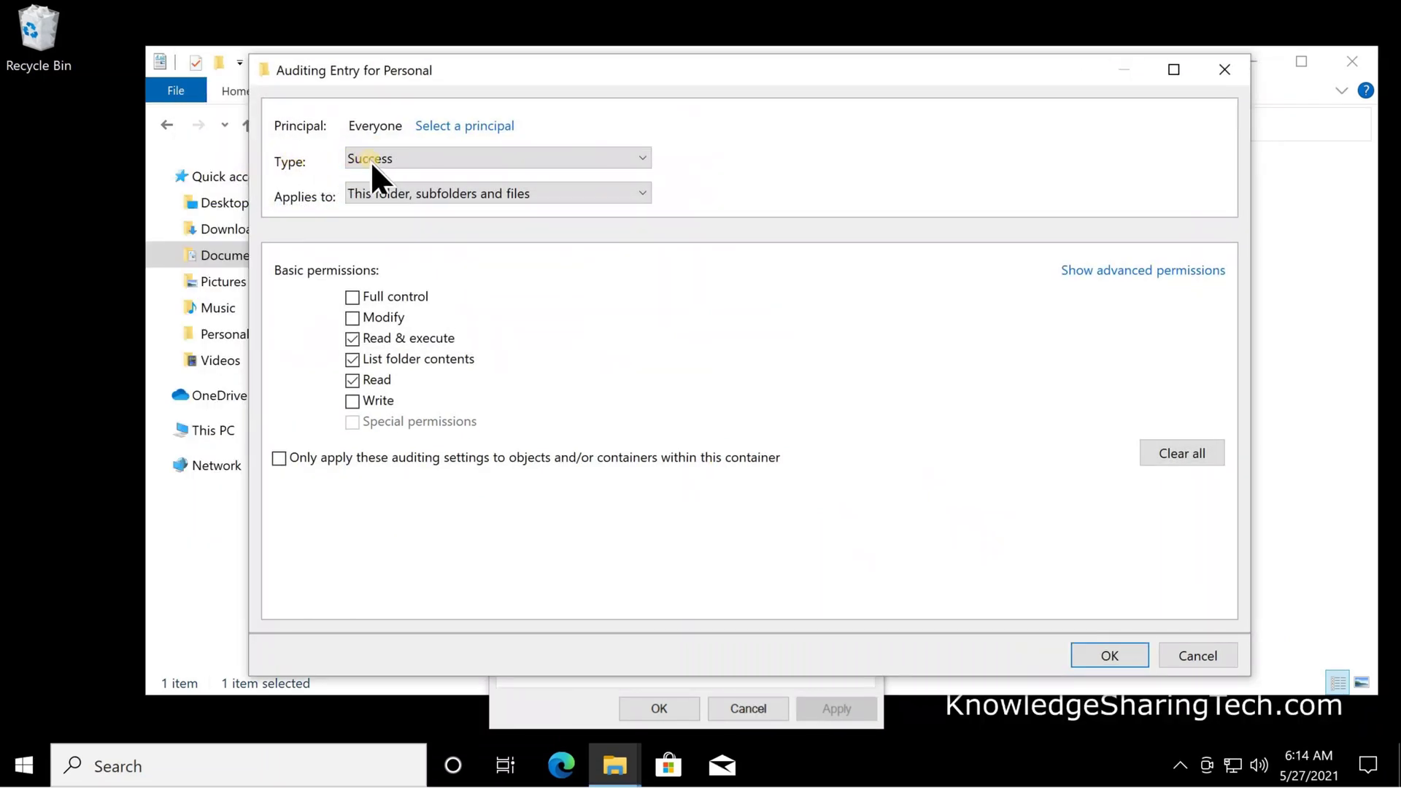
Set the auditing entry's type to All with Full control, and confirm the Personal folder's security and properties dialogs
left_click(640, 157)
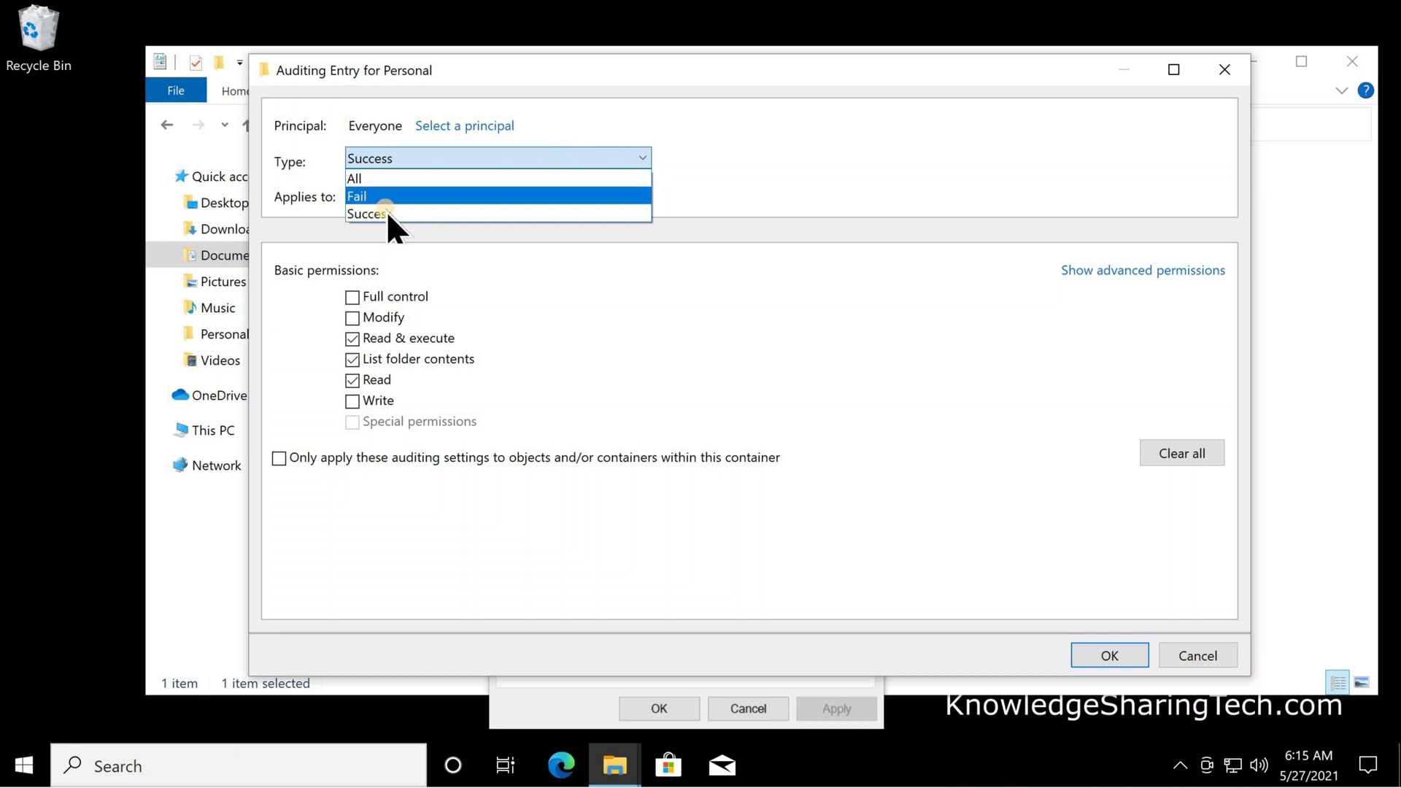
left_click(356, 180)
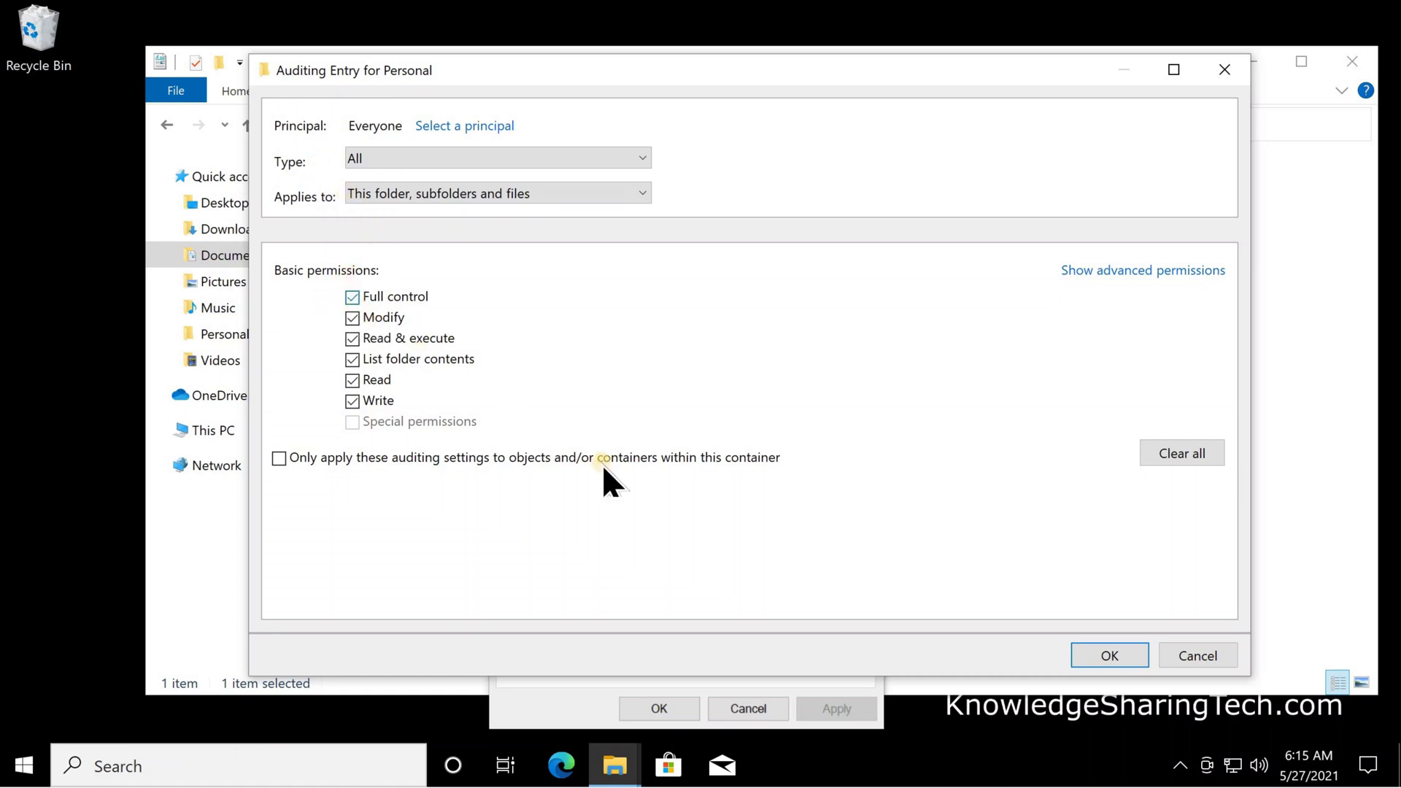
left_click(1108, 657)
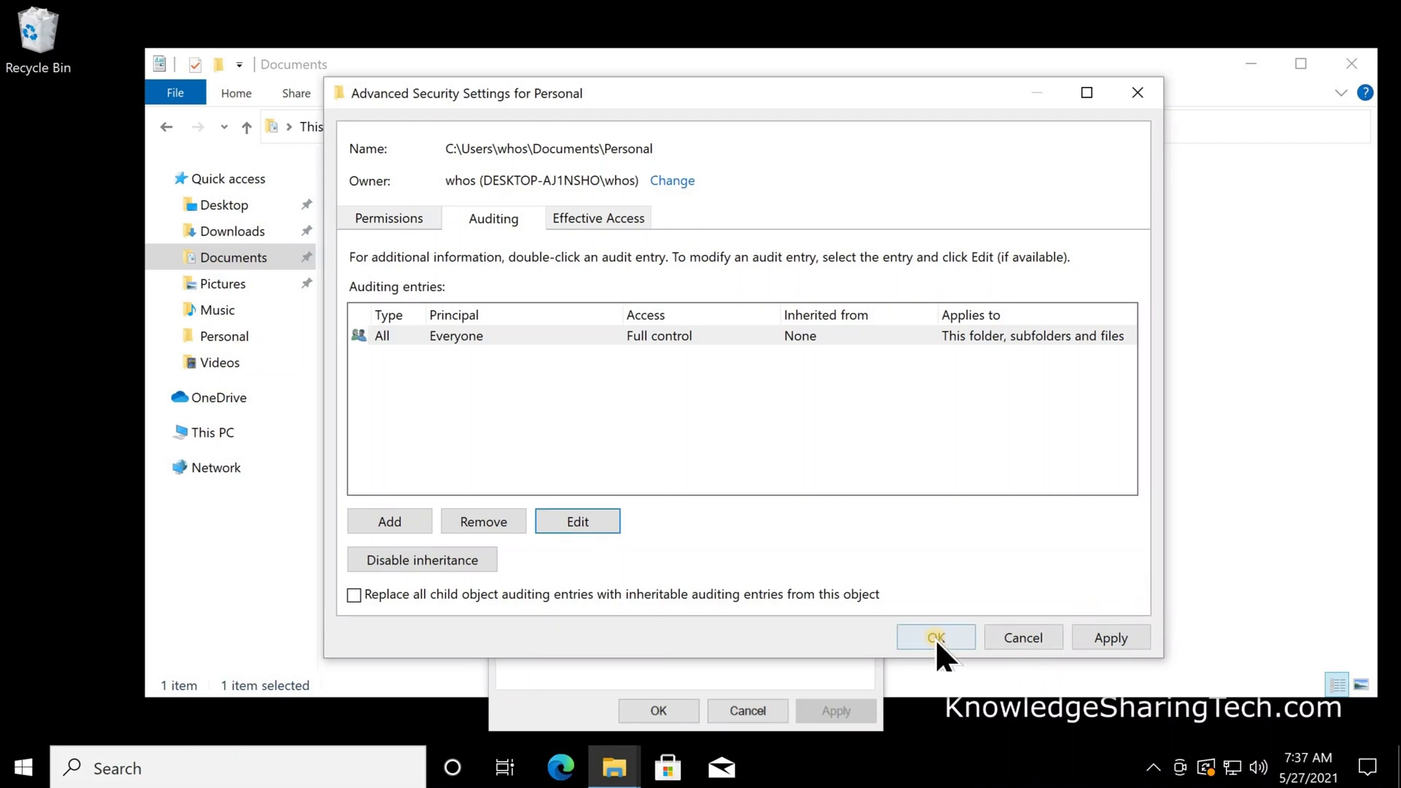
left_click(936, 638)
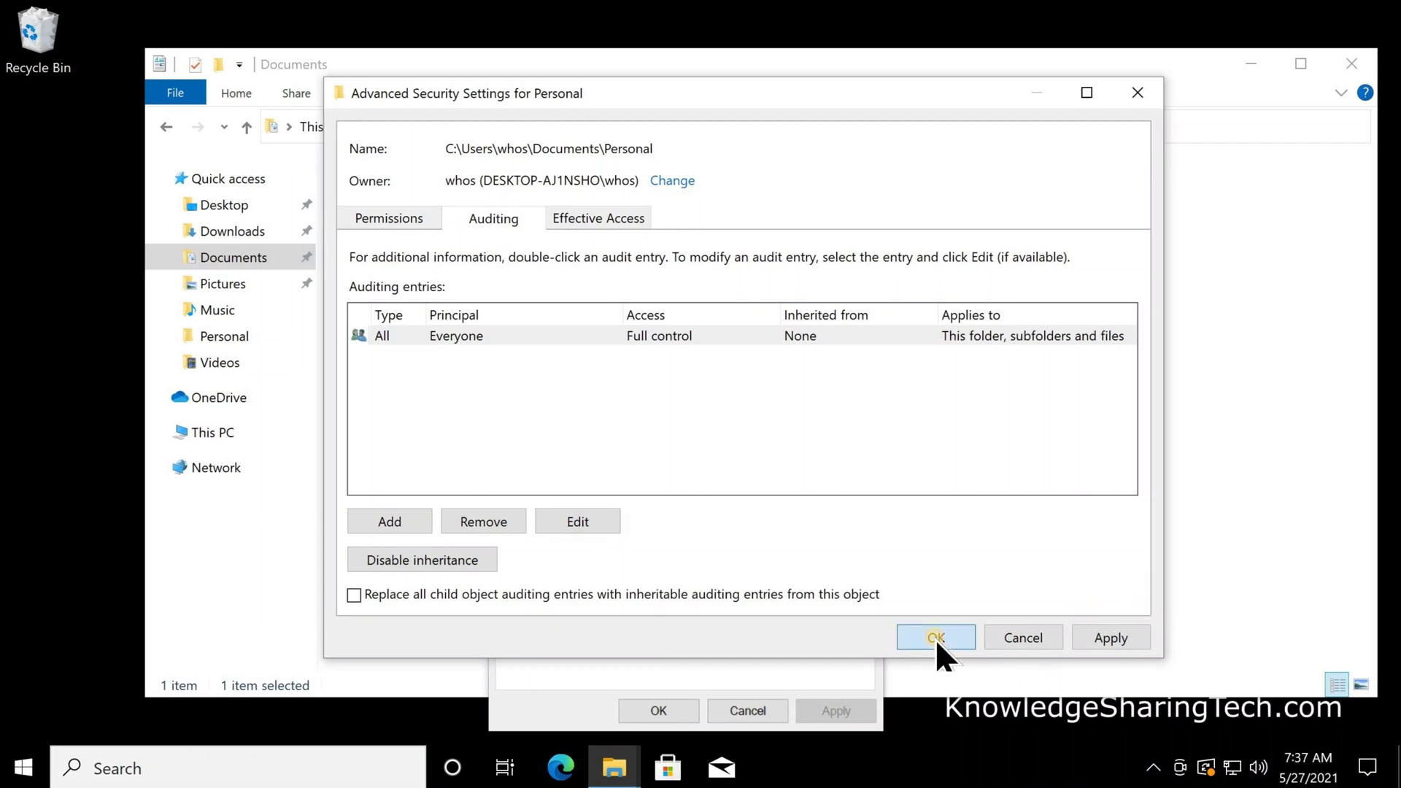
left_click(650, 712)
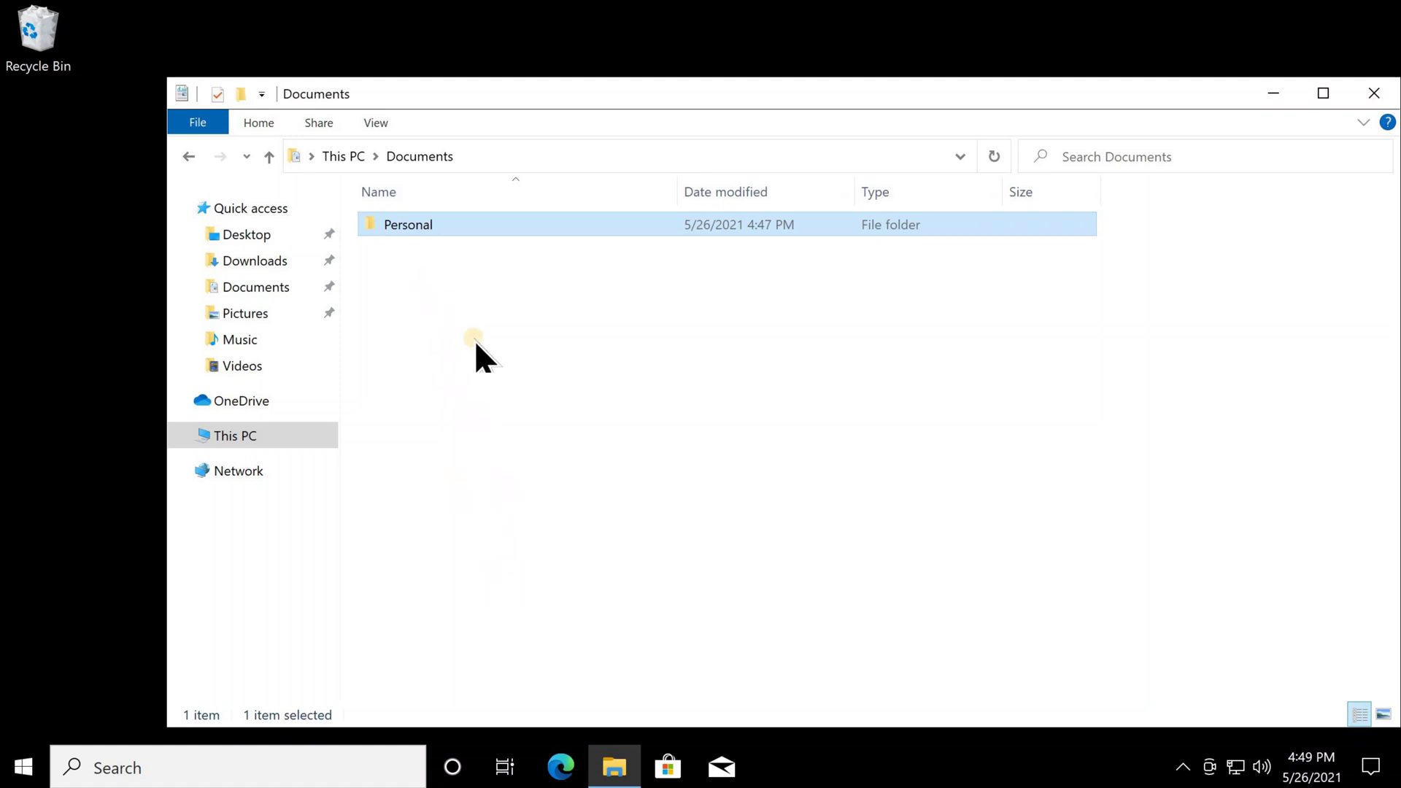
In the Personal folder, create a bitmap image with the default name and delete New Text Document
double_click(400, 226)
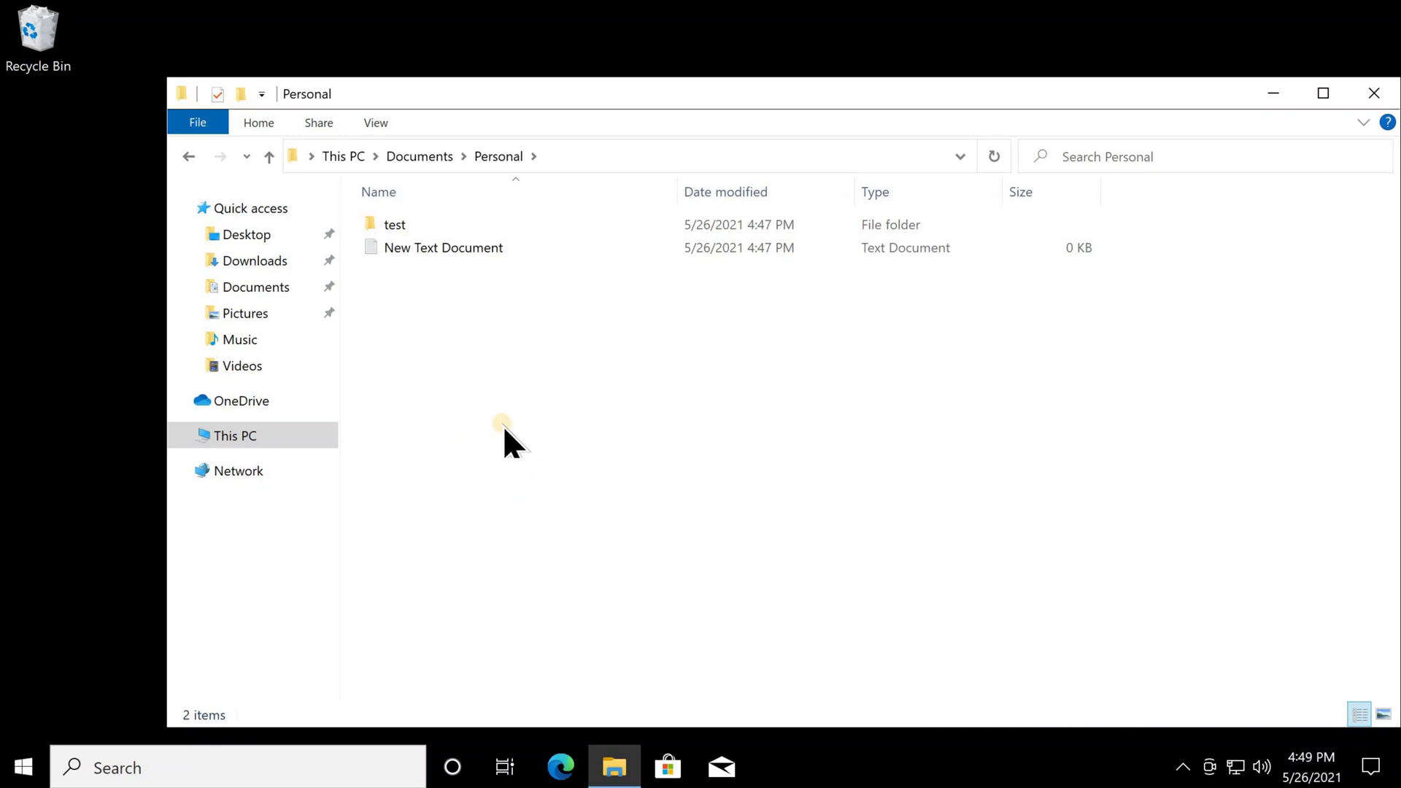
right_click(460, 360)
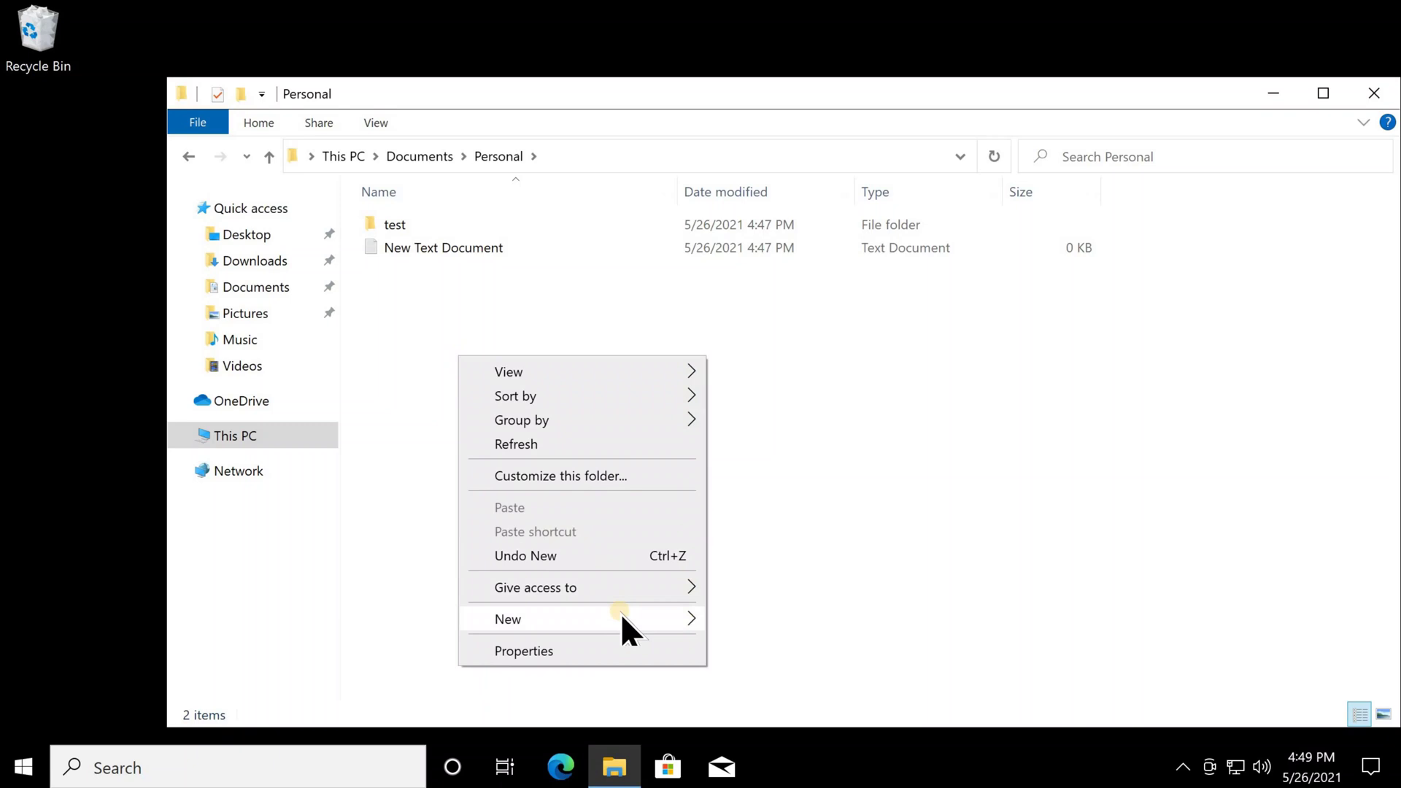
mouse_move(625, 617)
left_click(804, 674)
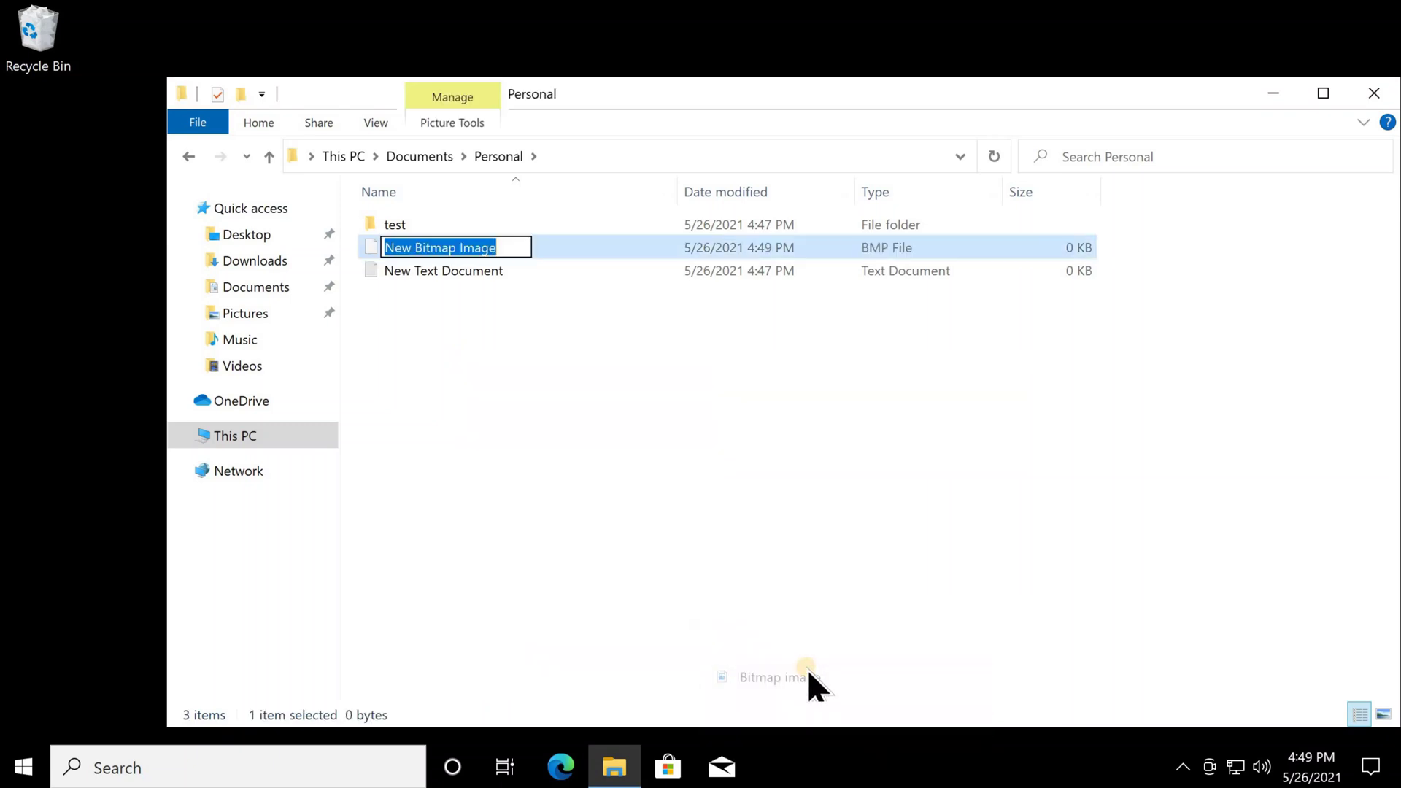
left_click(430, 274)
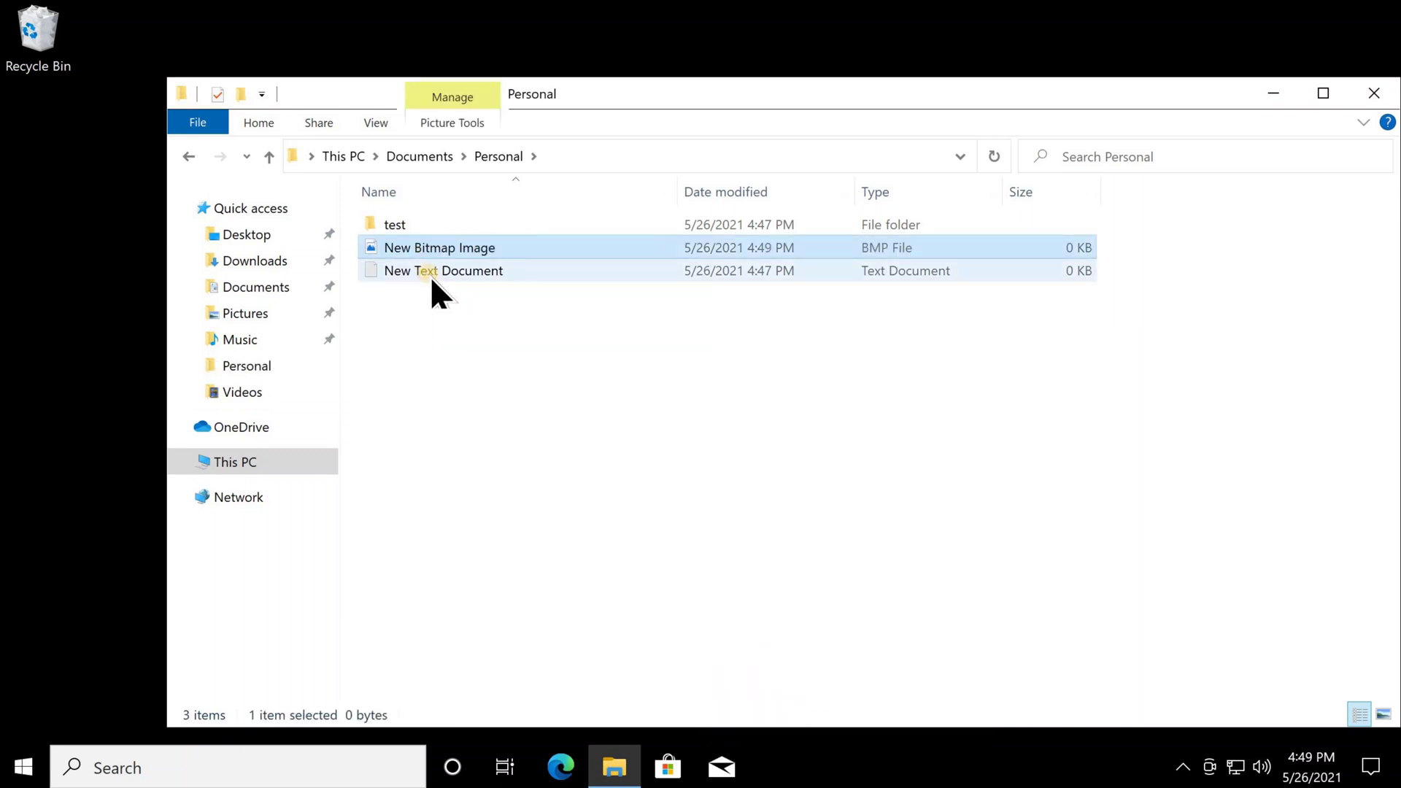
key("Delete")
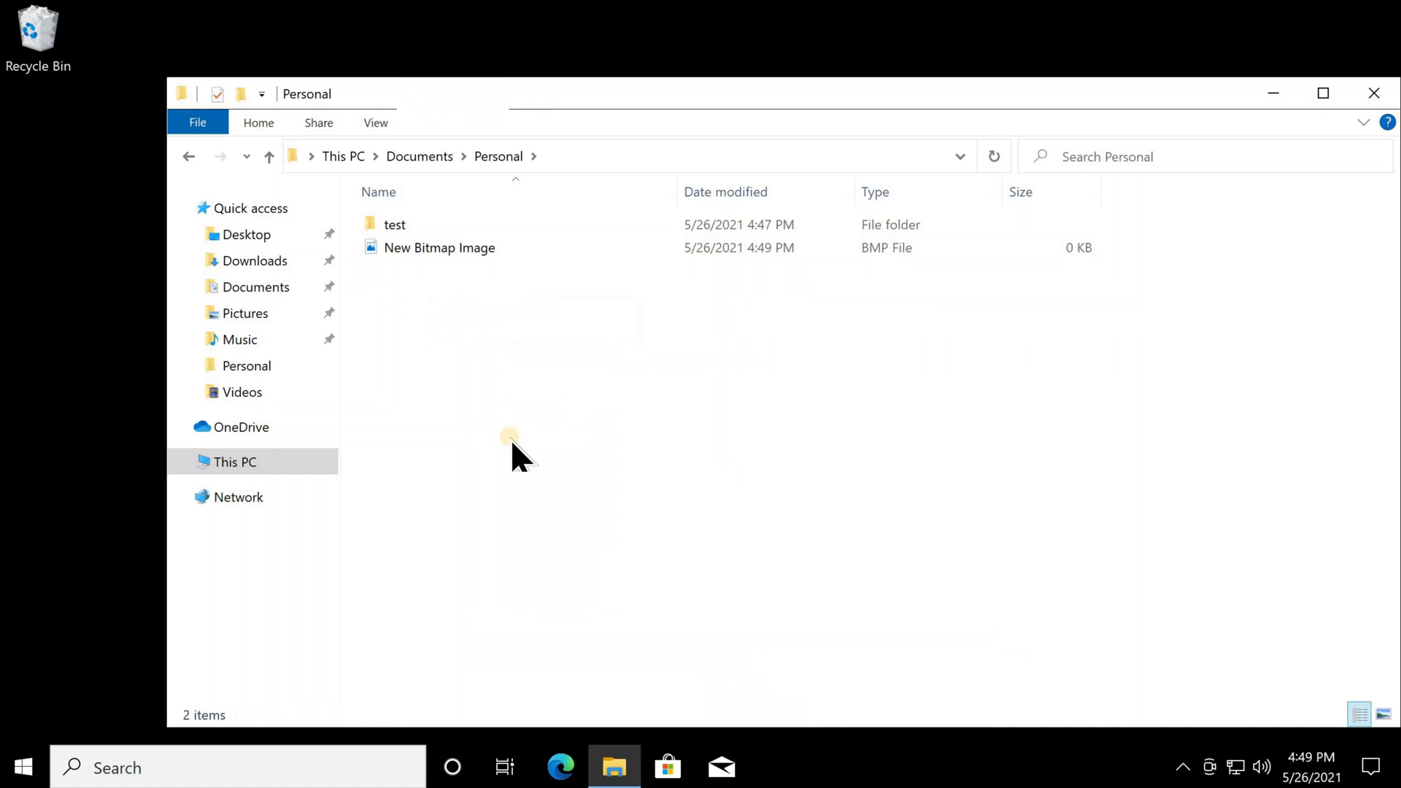
Create a Rich Text Document with the default name in the test subfolder of Personal
double_click(397, 226)
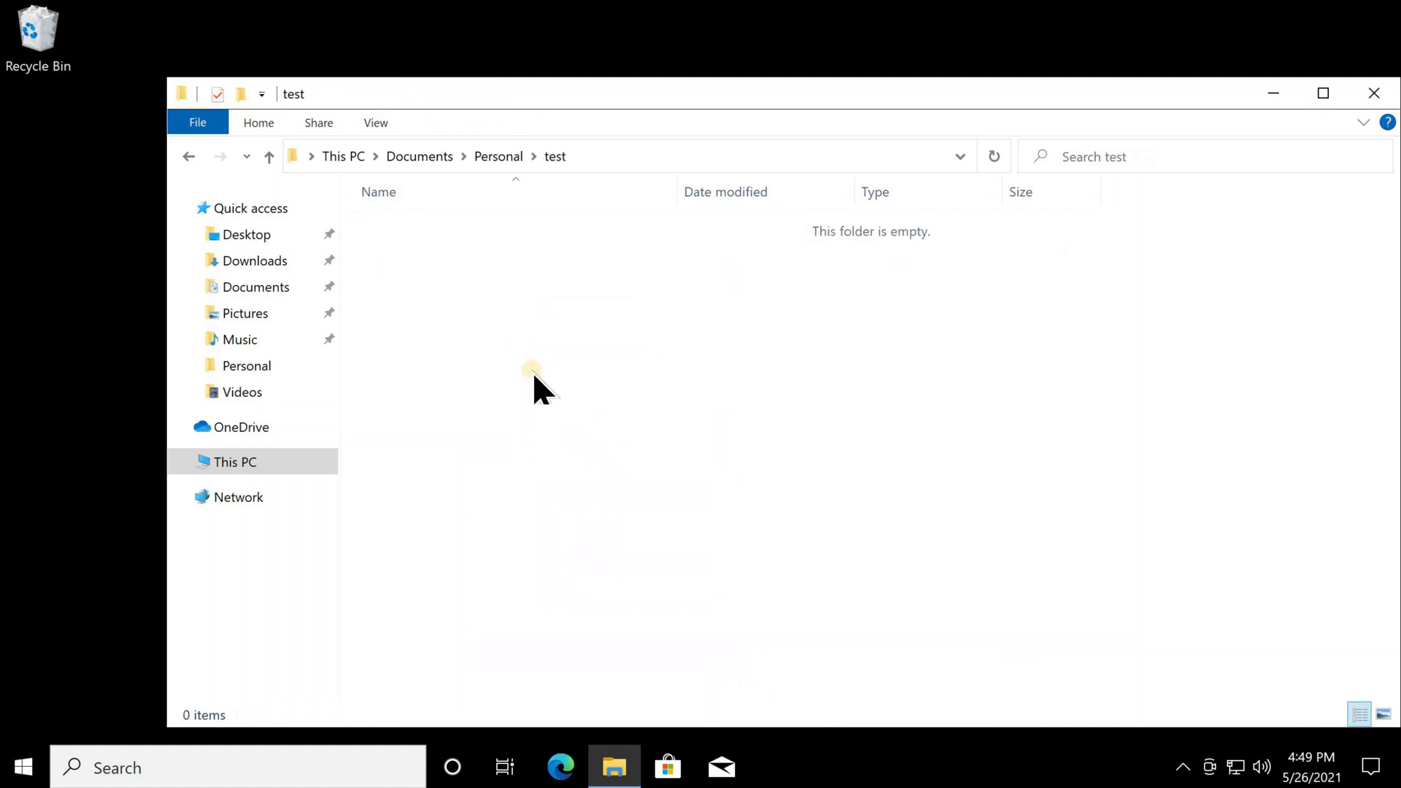
right_click(525, 363)
mouse_move(728, 630)
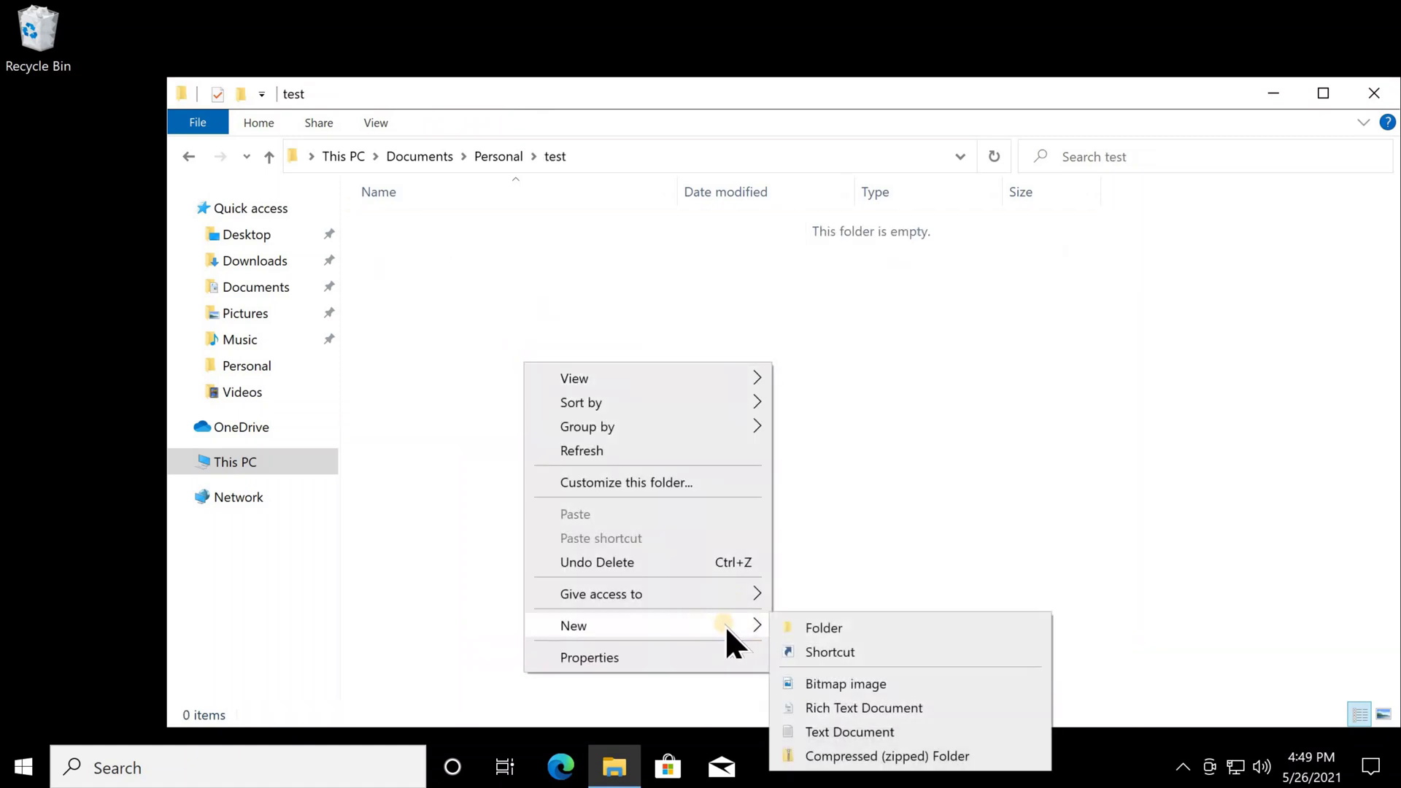
left_click(848, 708)
key("Return")
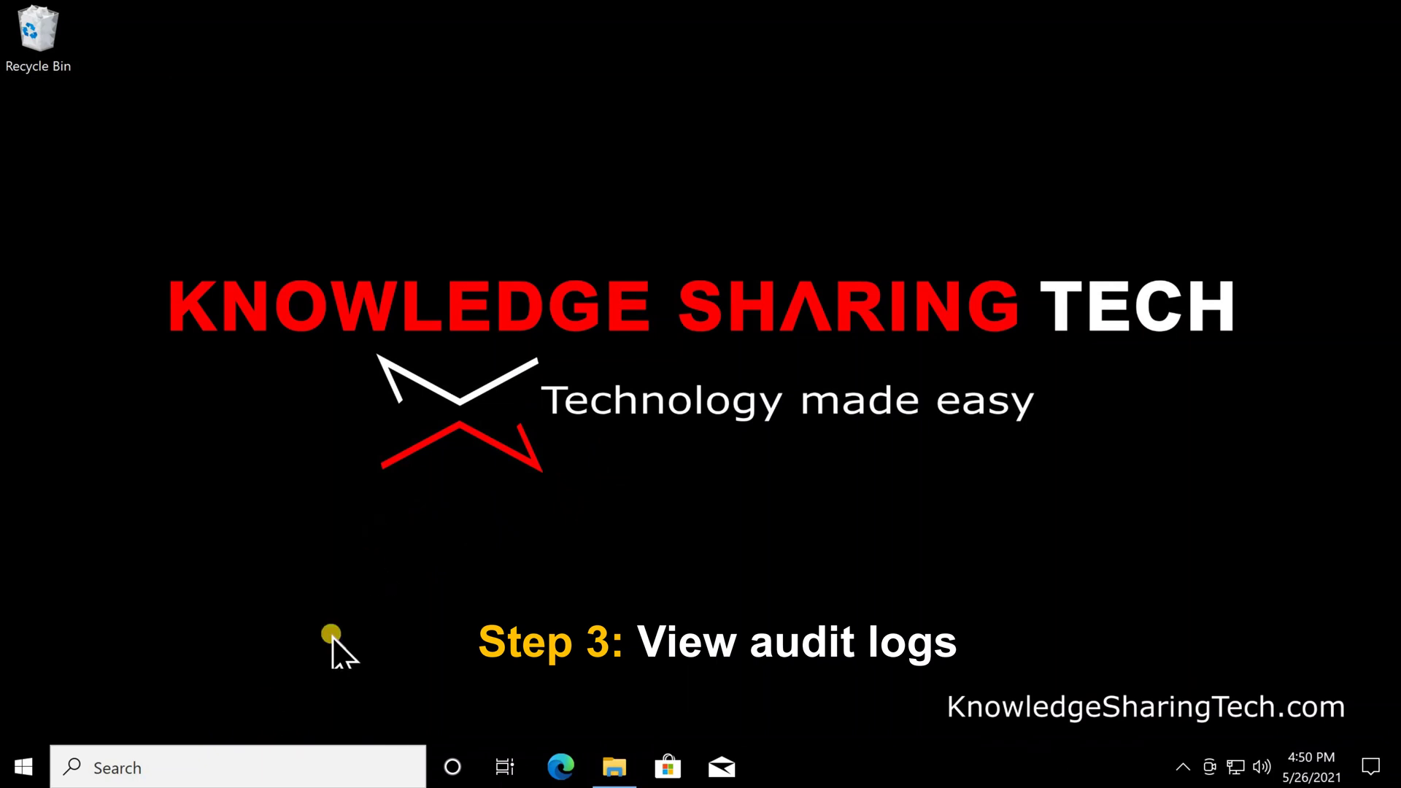
left_click(214, 746)
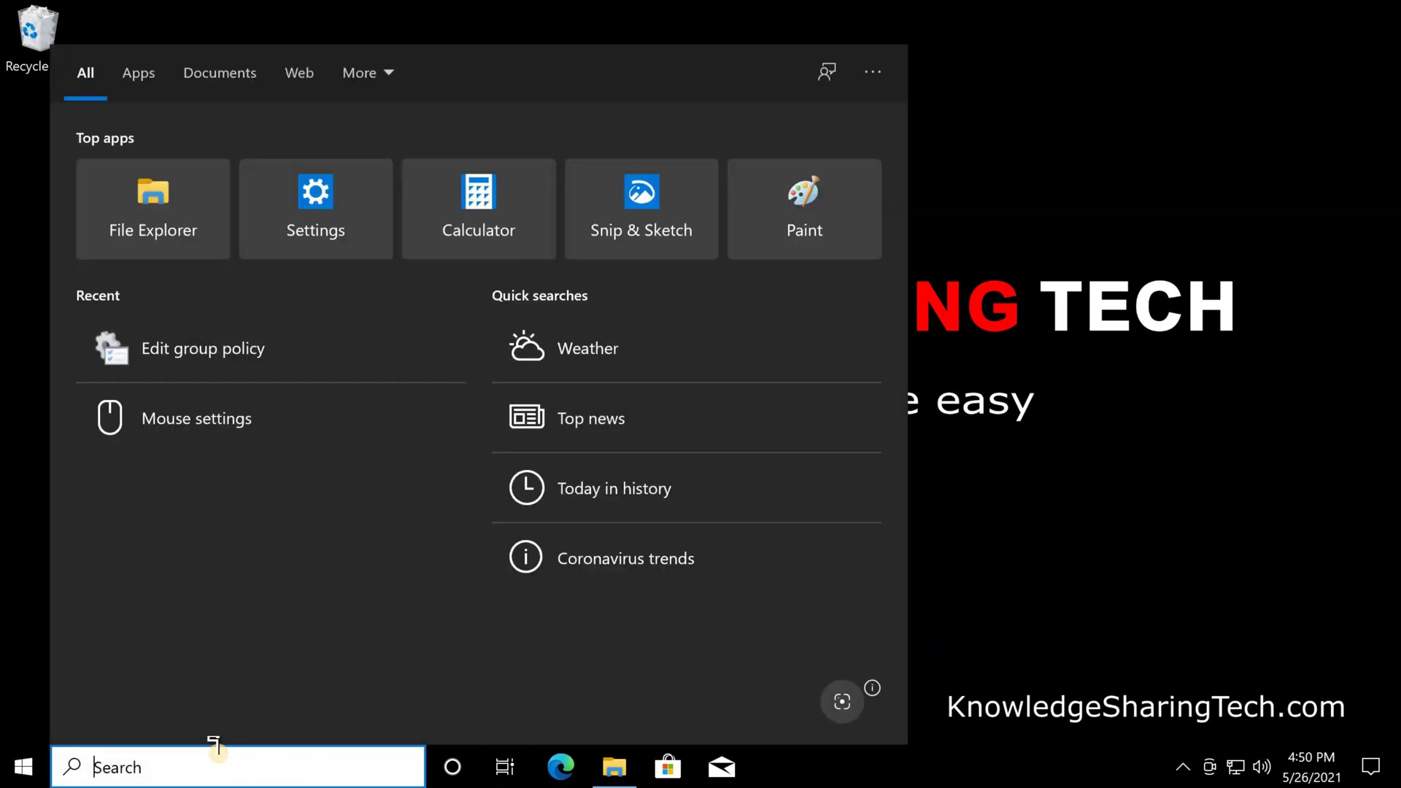
type("eve")
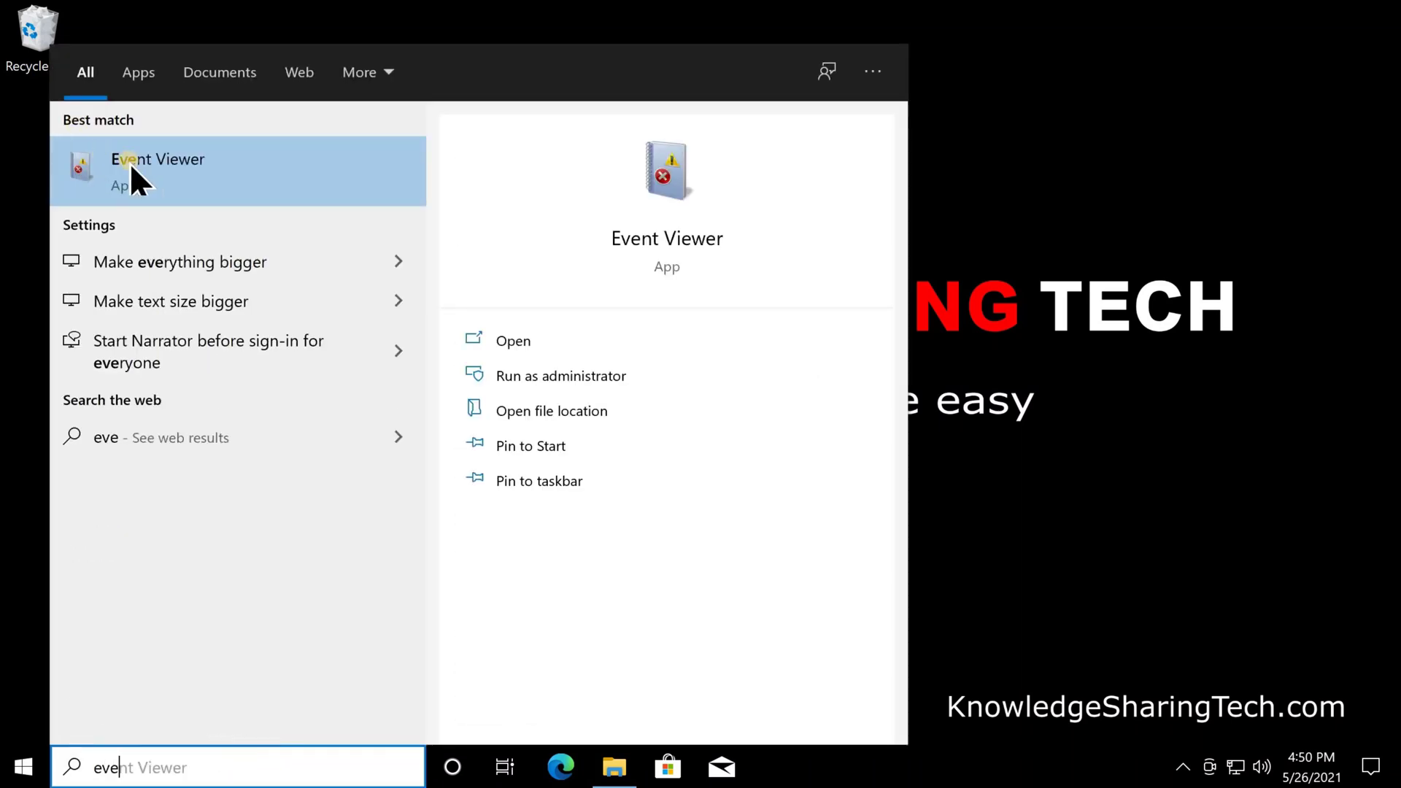
key("Escape")
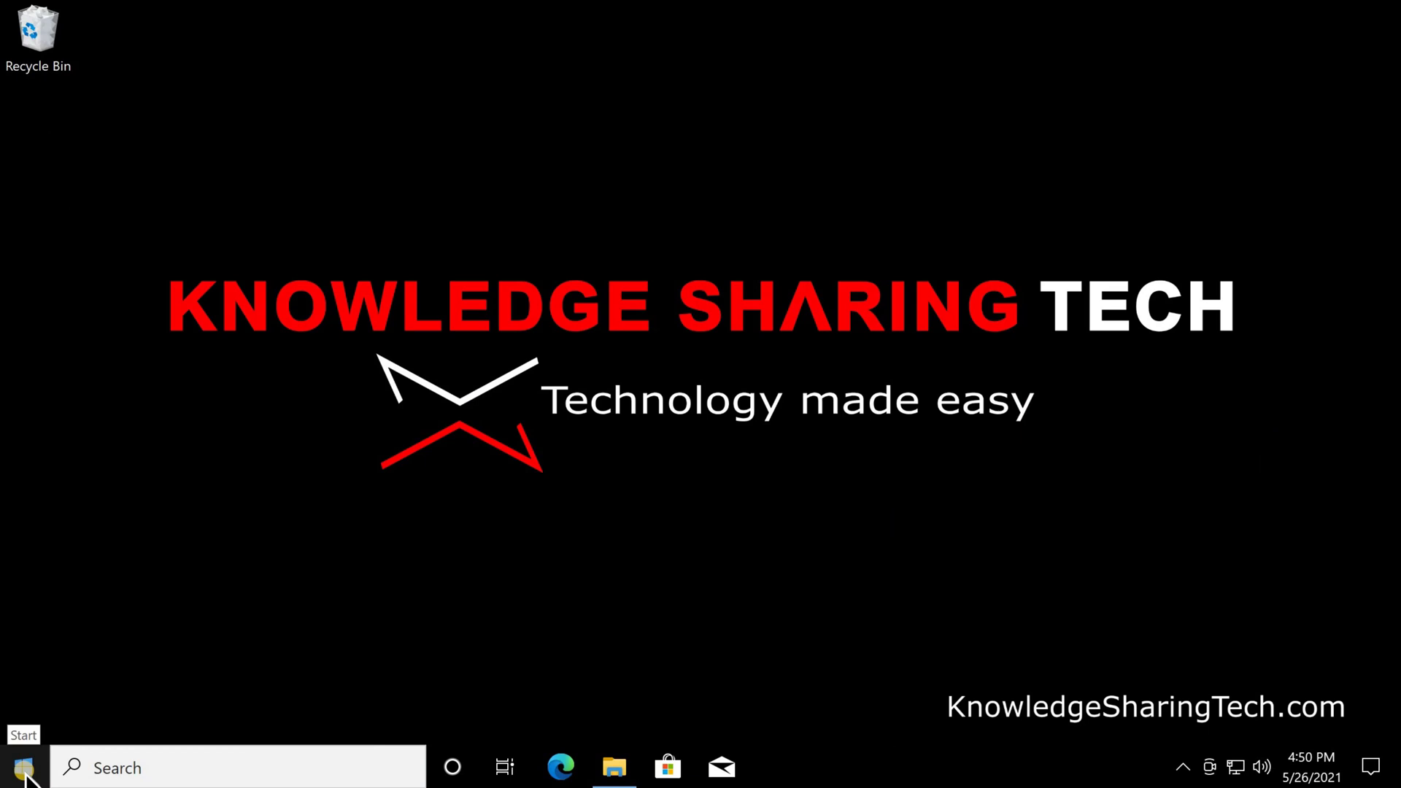
right_click(24, 772)
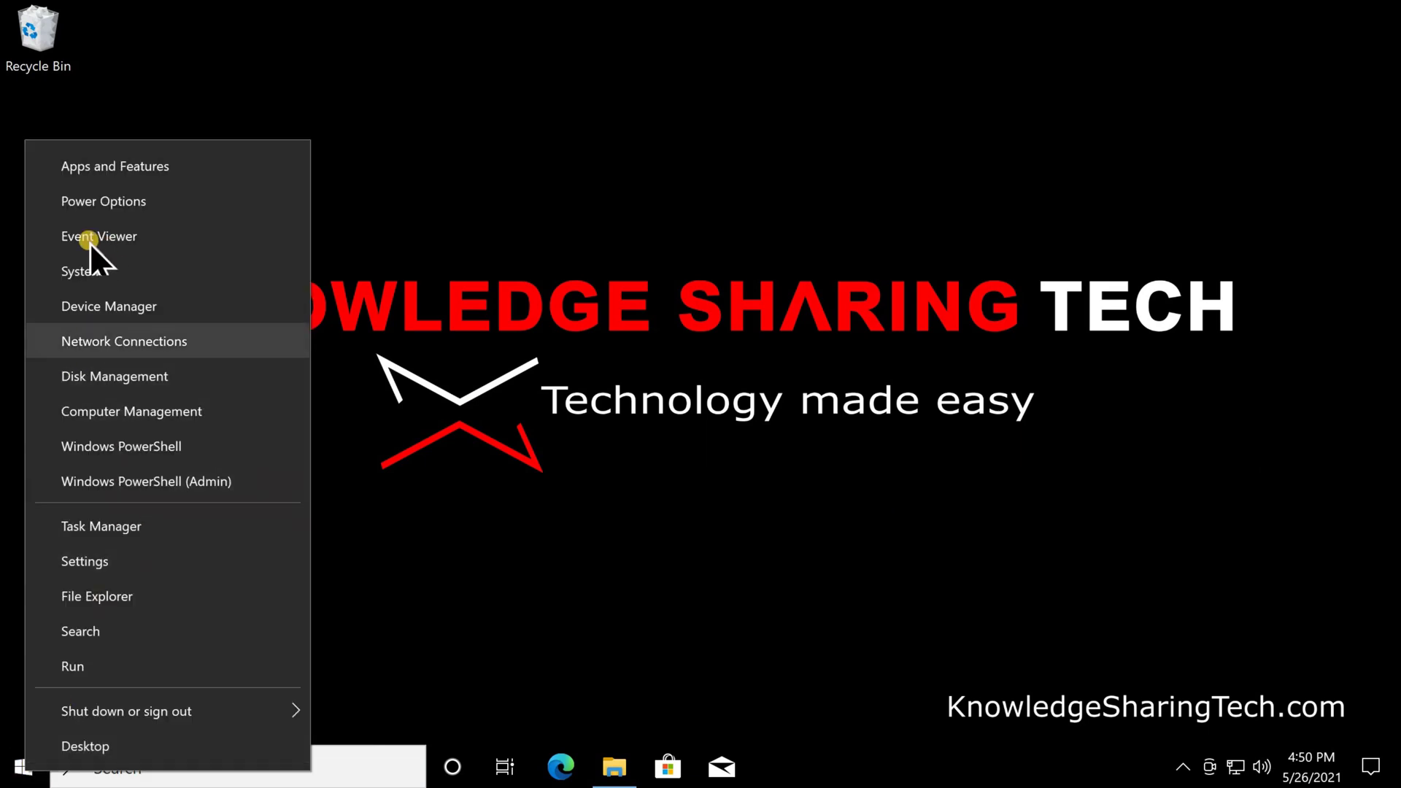
left_click(263, 756)
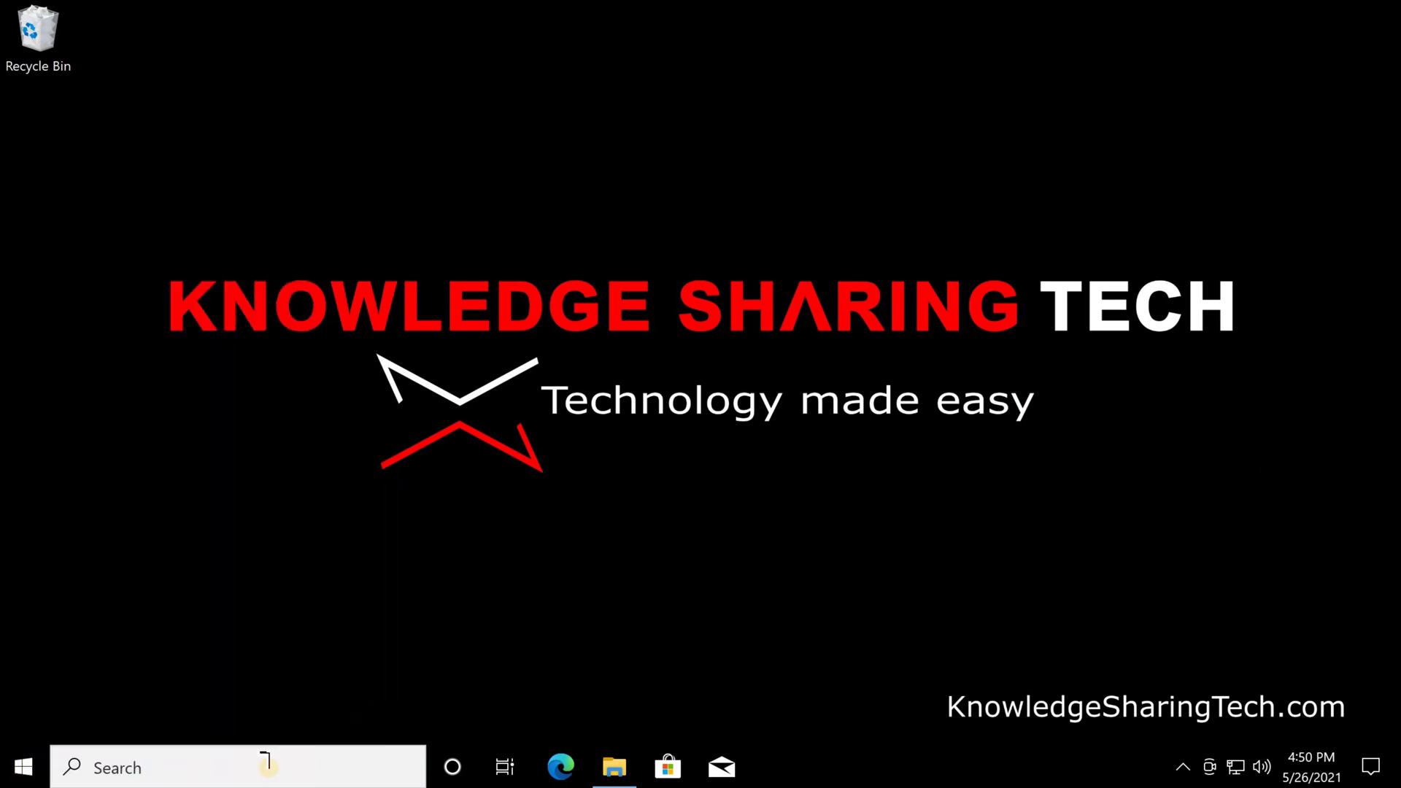
Search Windows for Computer Management and open it
left_click(264, 759)
type("com")
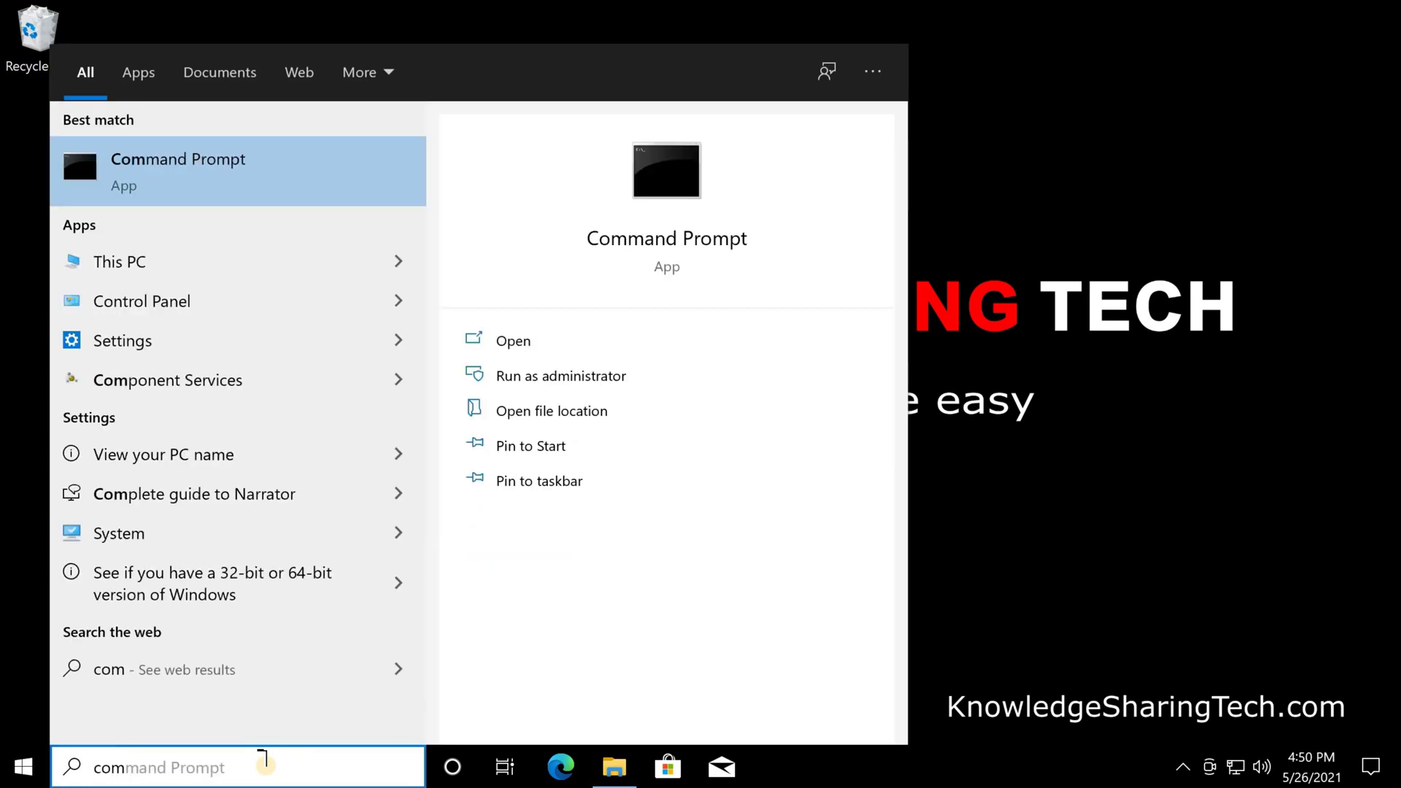
type("outer ")
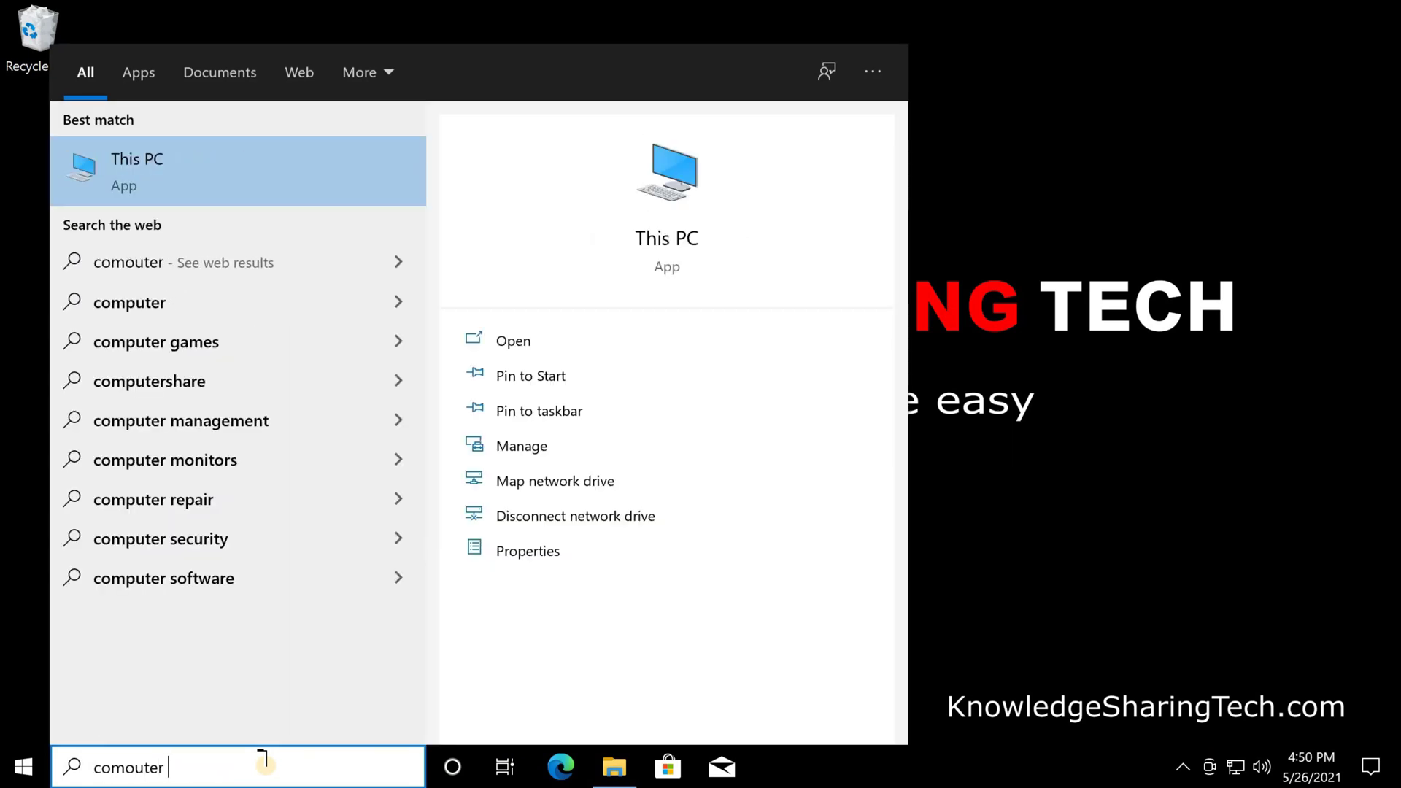
type("manage")
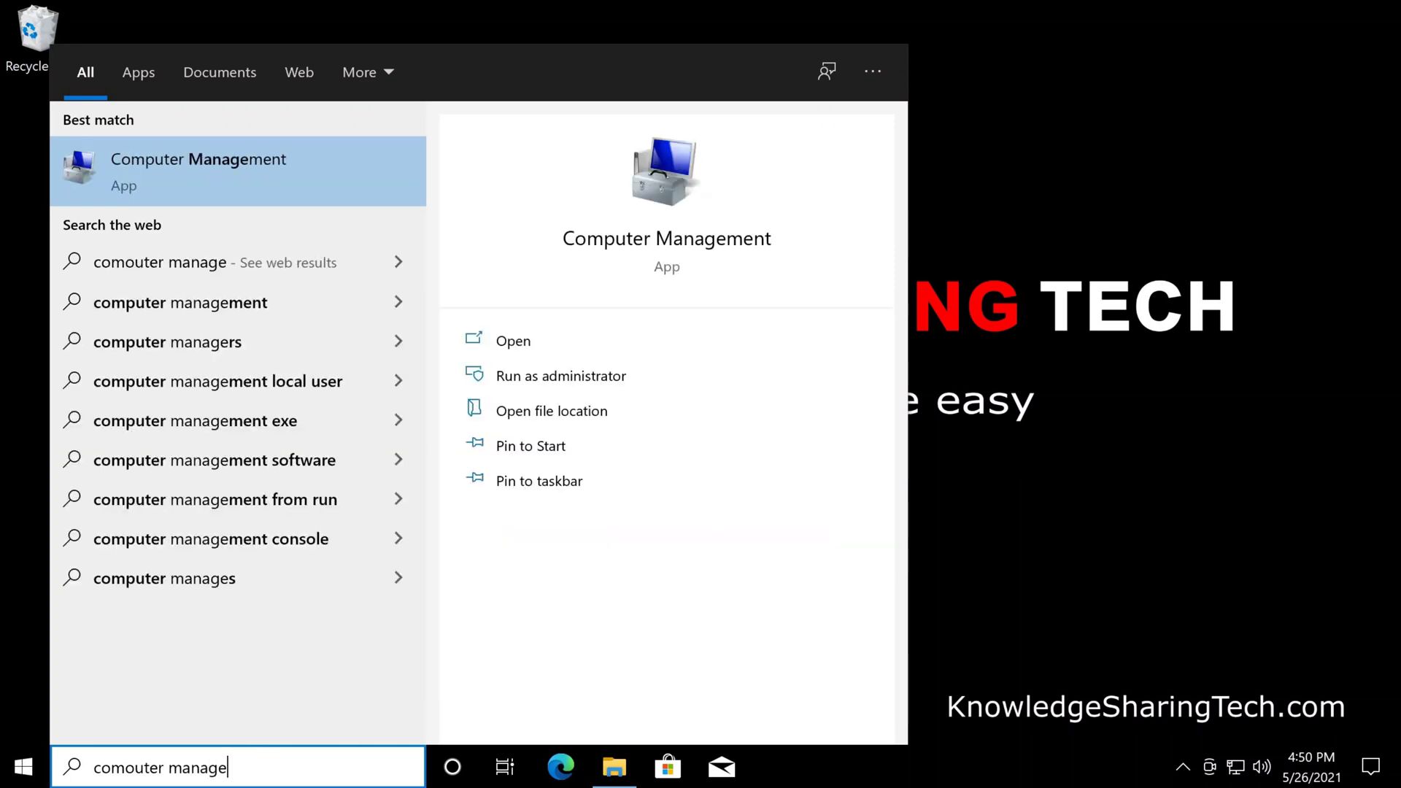
left_click(182, 159)
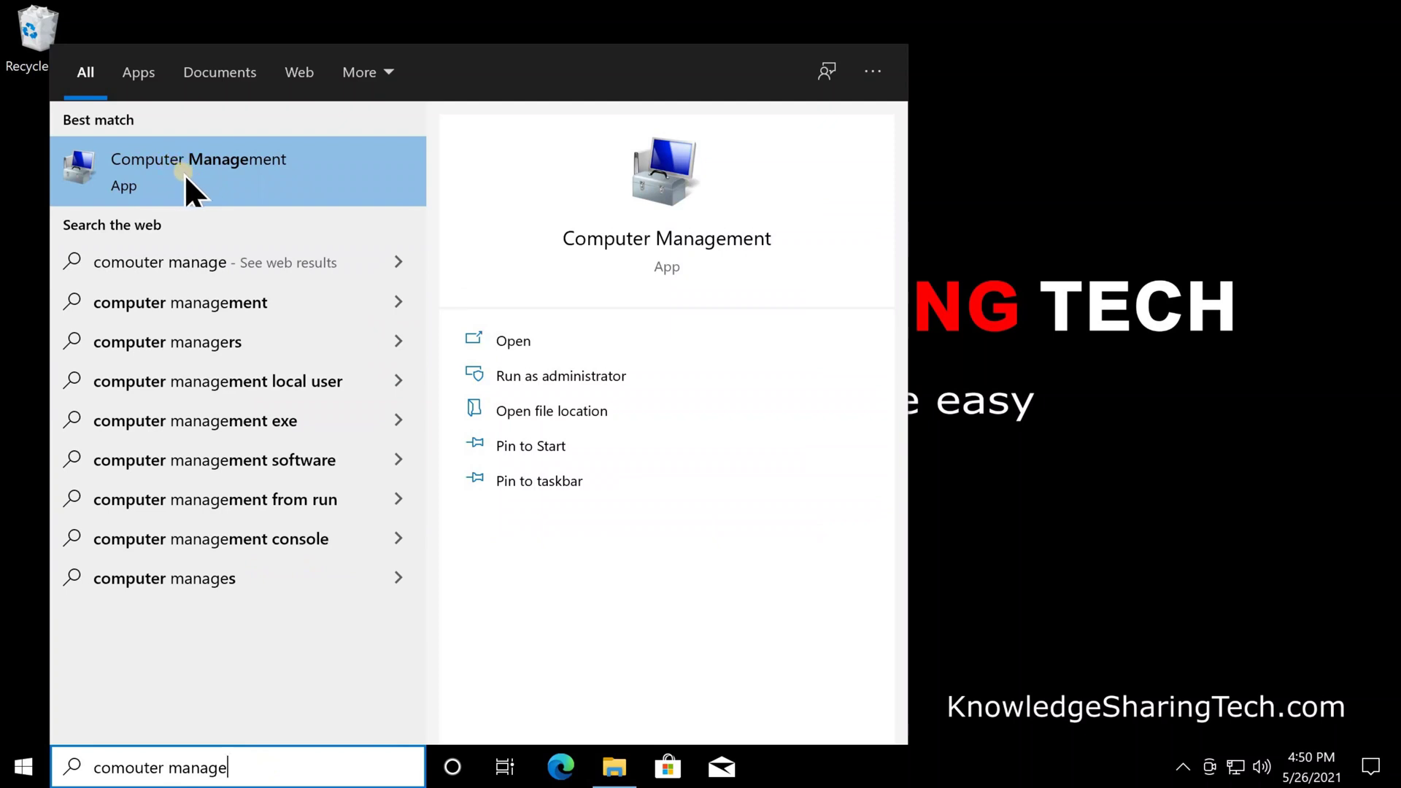
left_click(186, 165)
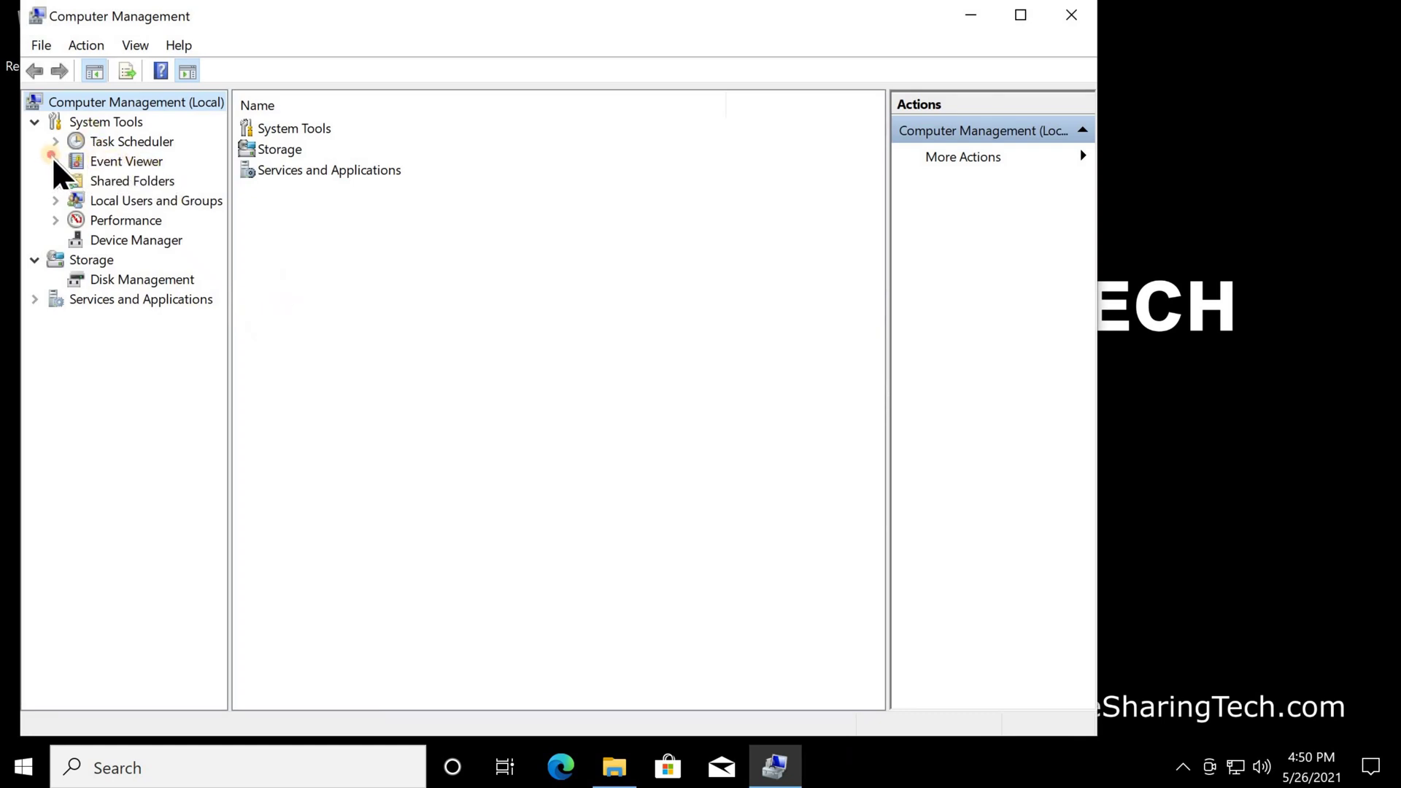
Display the Security log under Event Viewer's Windows Logs
left_click(55, 161)
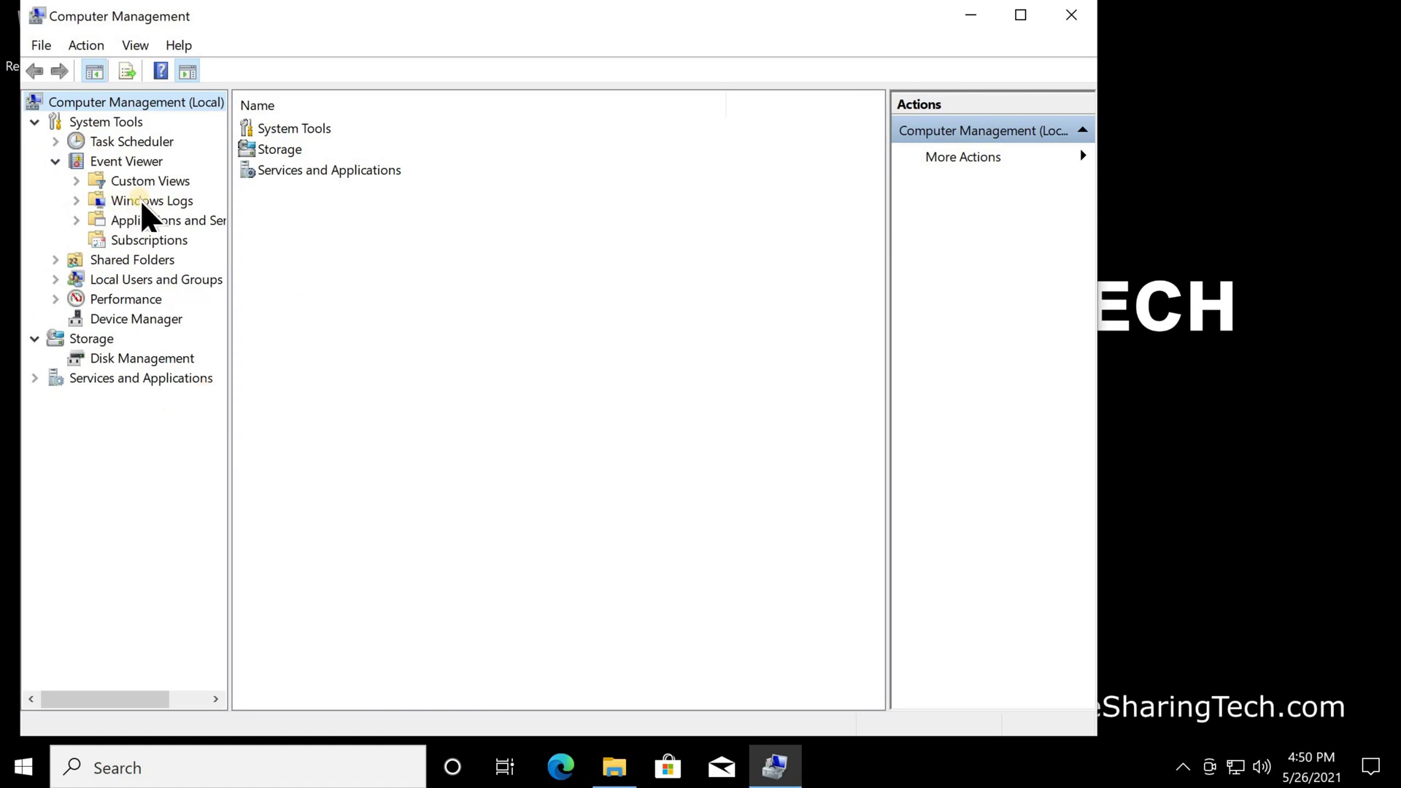
left_click(76, 200)
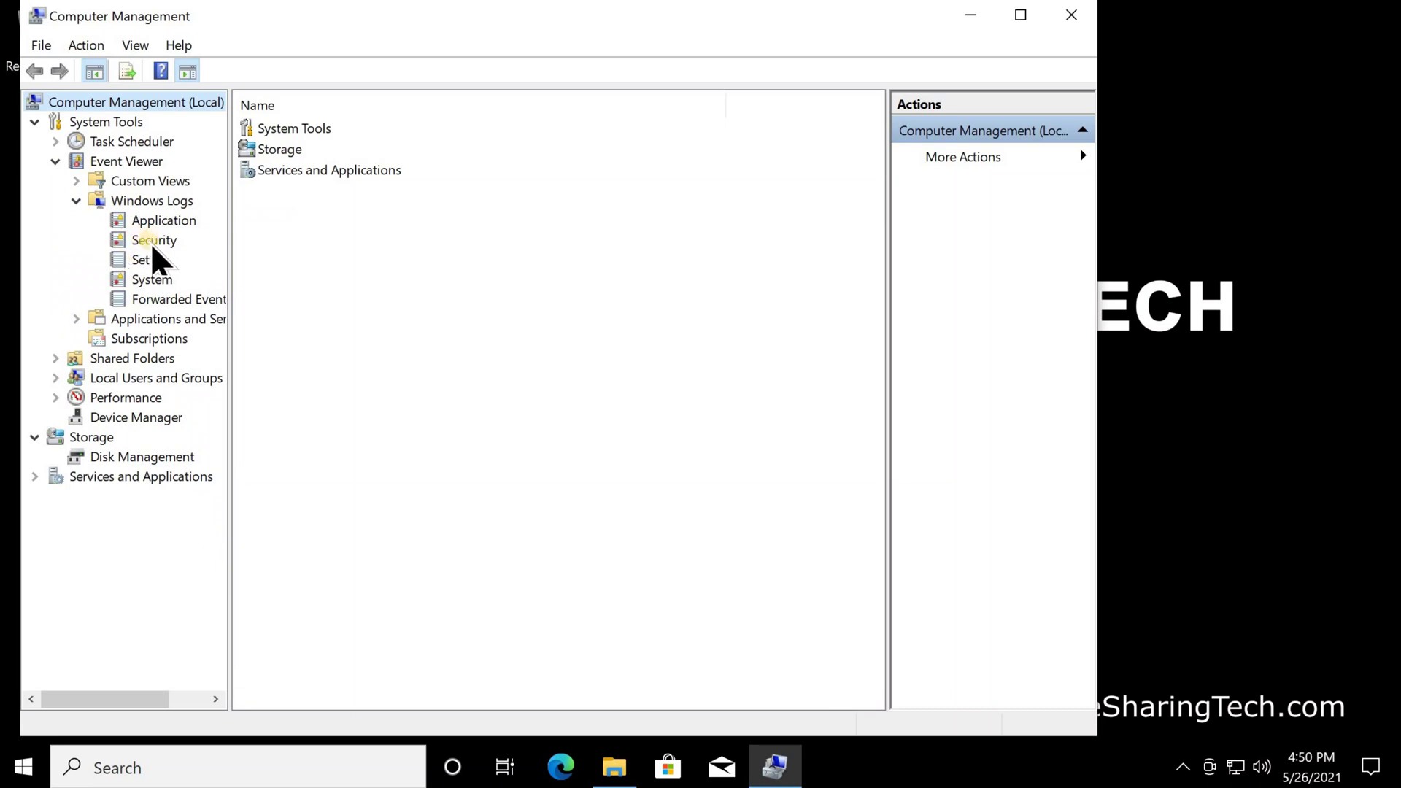
left_click(148, 243)
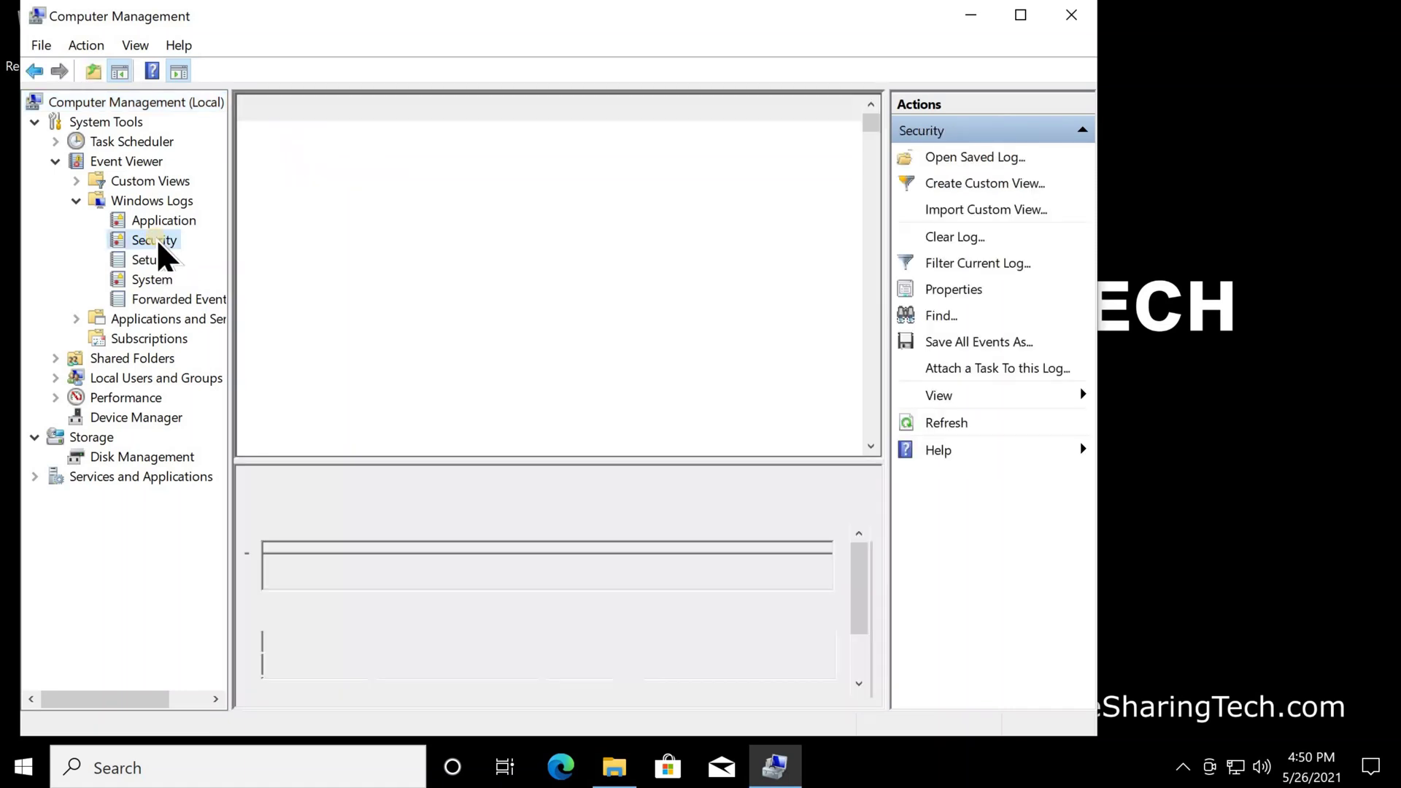
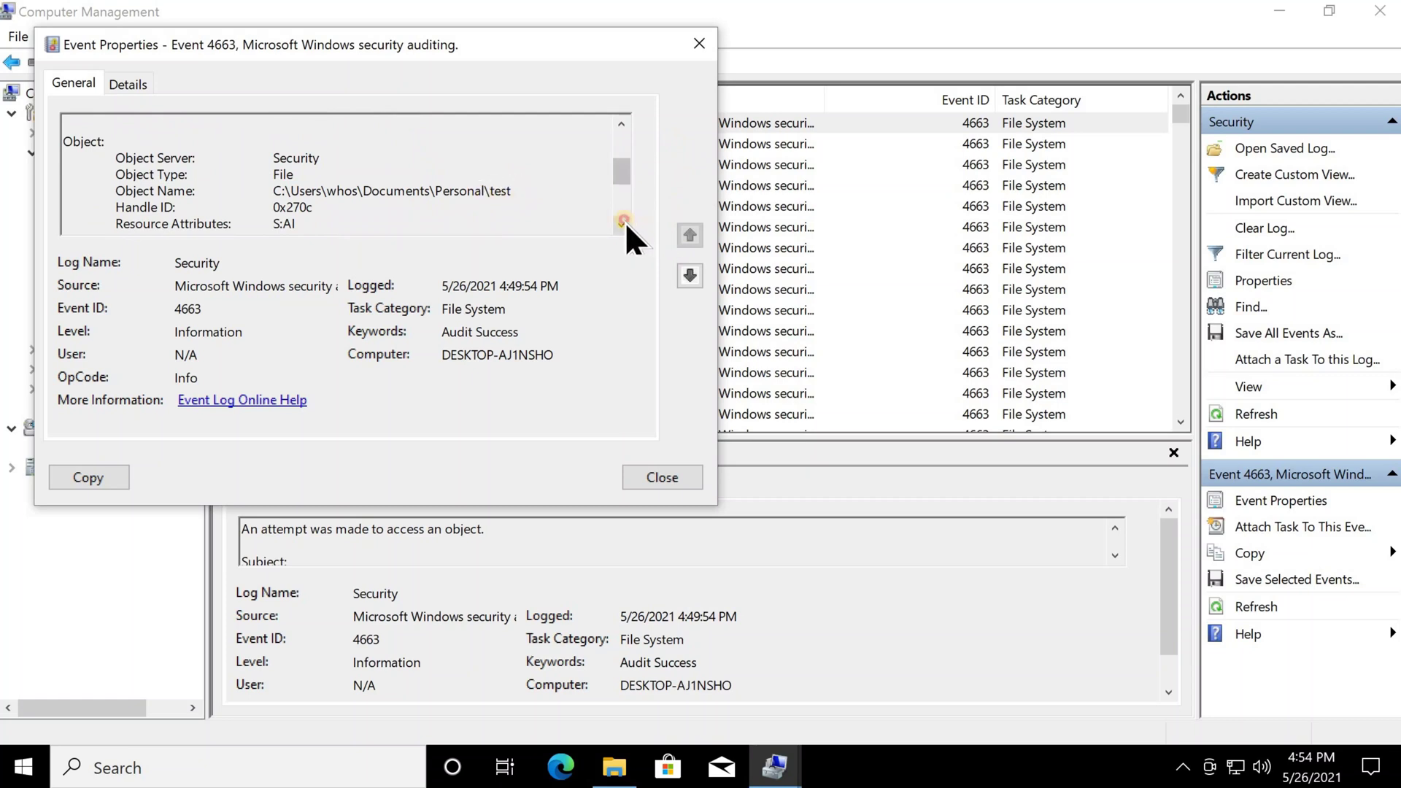
Read the open 4663 event's general description from the object details down to the access request information
left_click(621, 223)
left_click(622, 223)
left_click(622, 223)
left_click(621, 223)
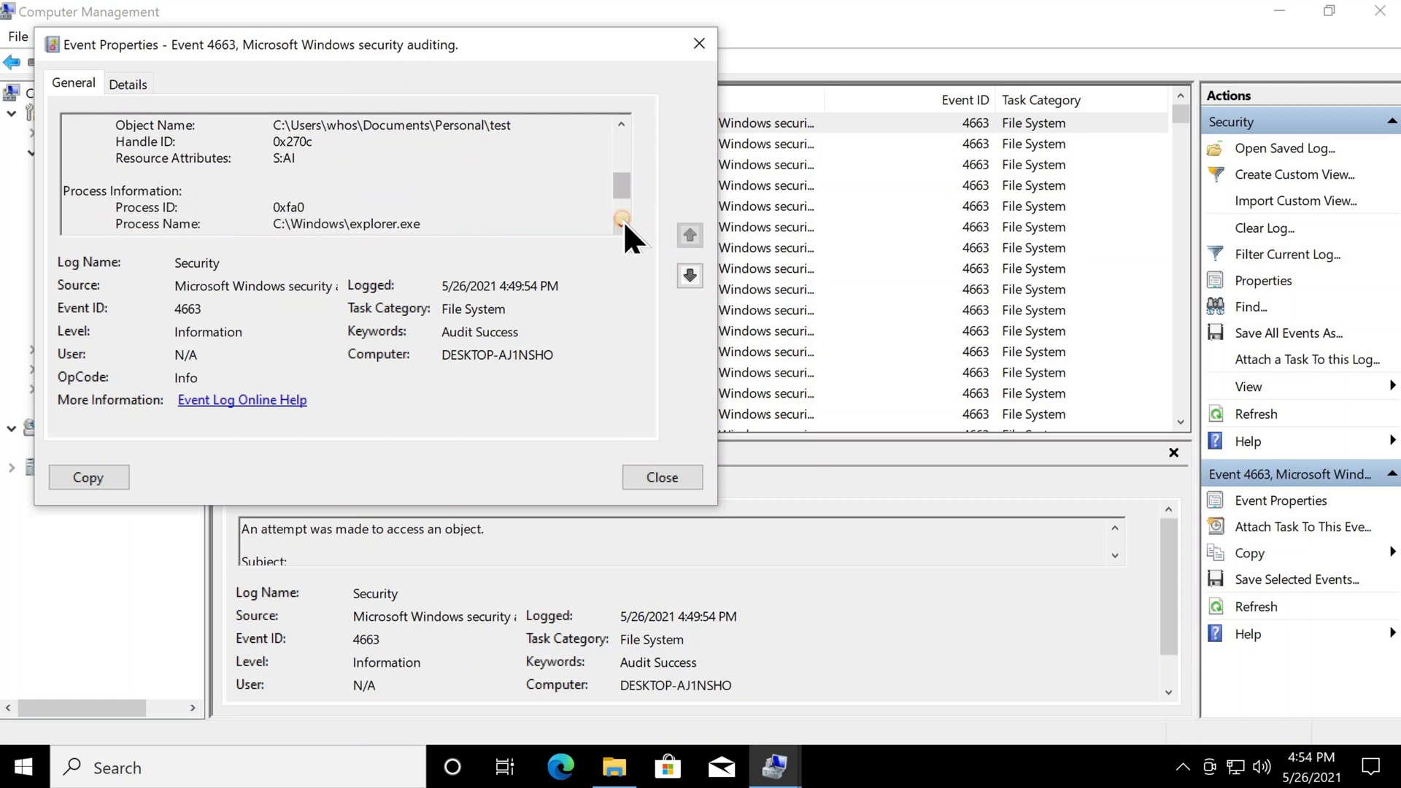
left_click(622, 223)
left_click(621, 223)
left_click(622, 223)
left_click(622, 224)
left_click(621, 223)
left_click(274, 211)
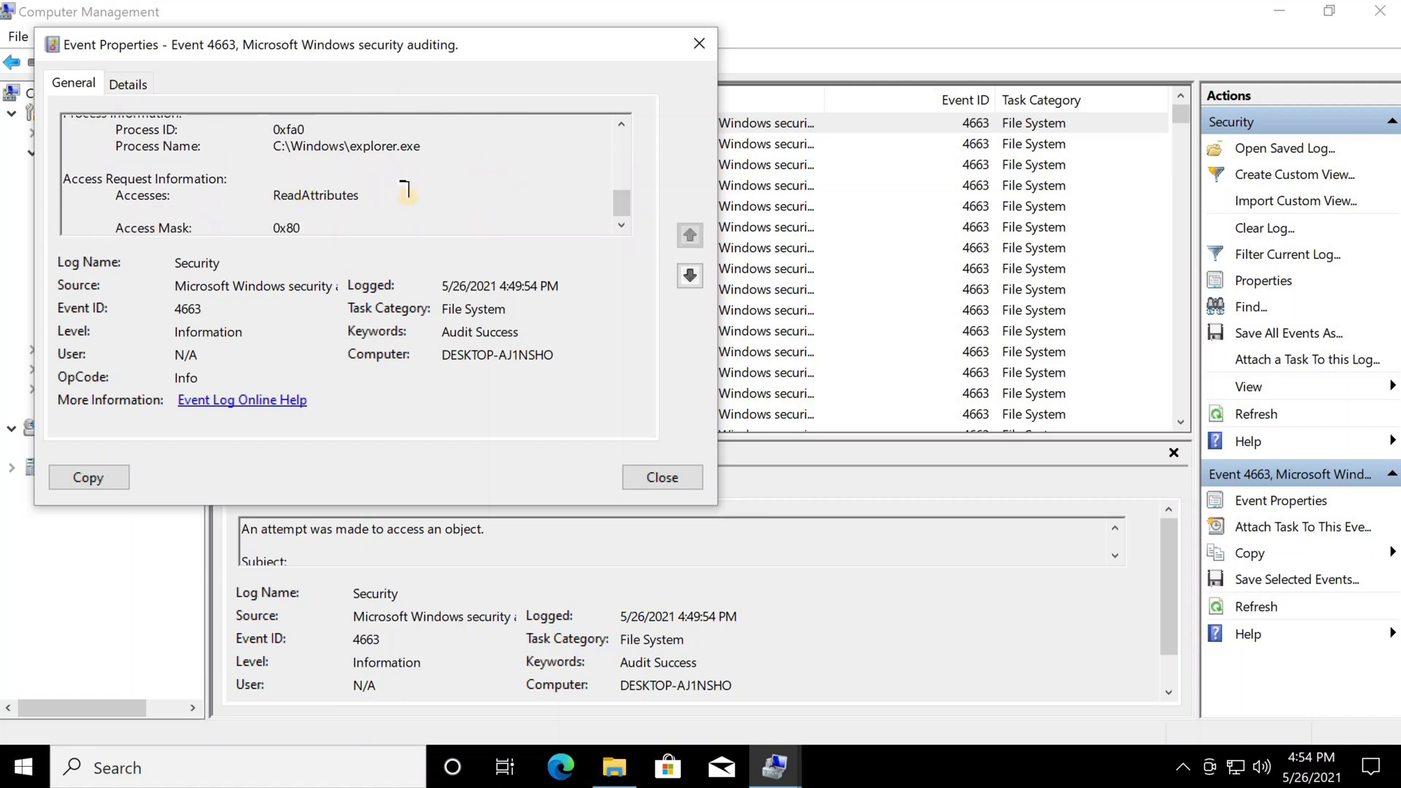
Advance through the events to the one with WriteData (or AddFile) access and examine its detailed event data
left_click(690, 276)
left_click(690, 276)
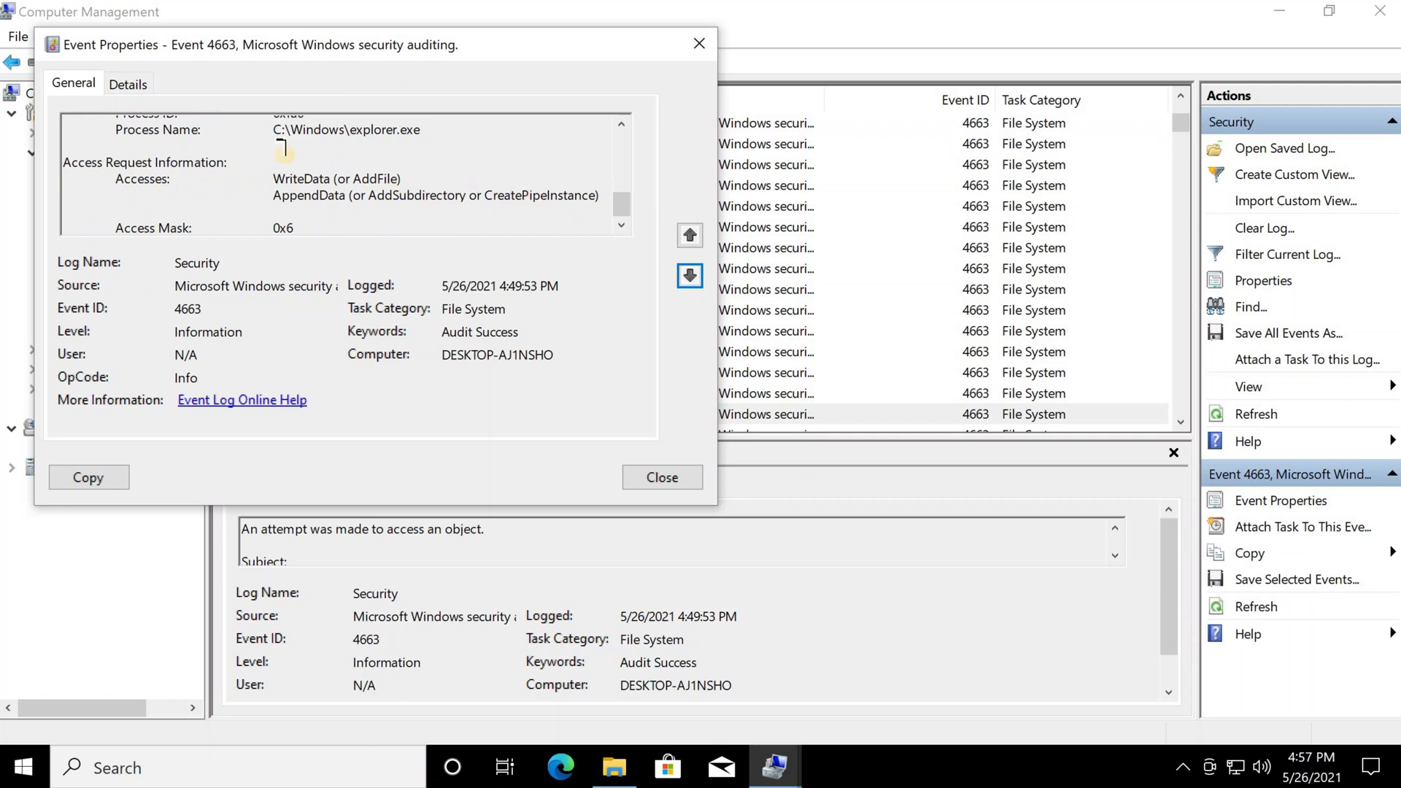
left_click(131, 82)
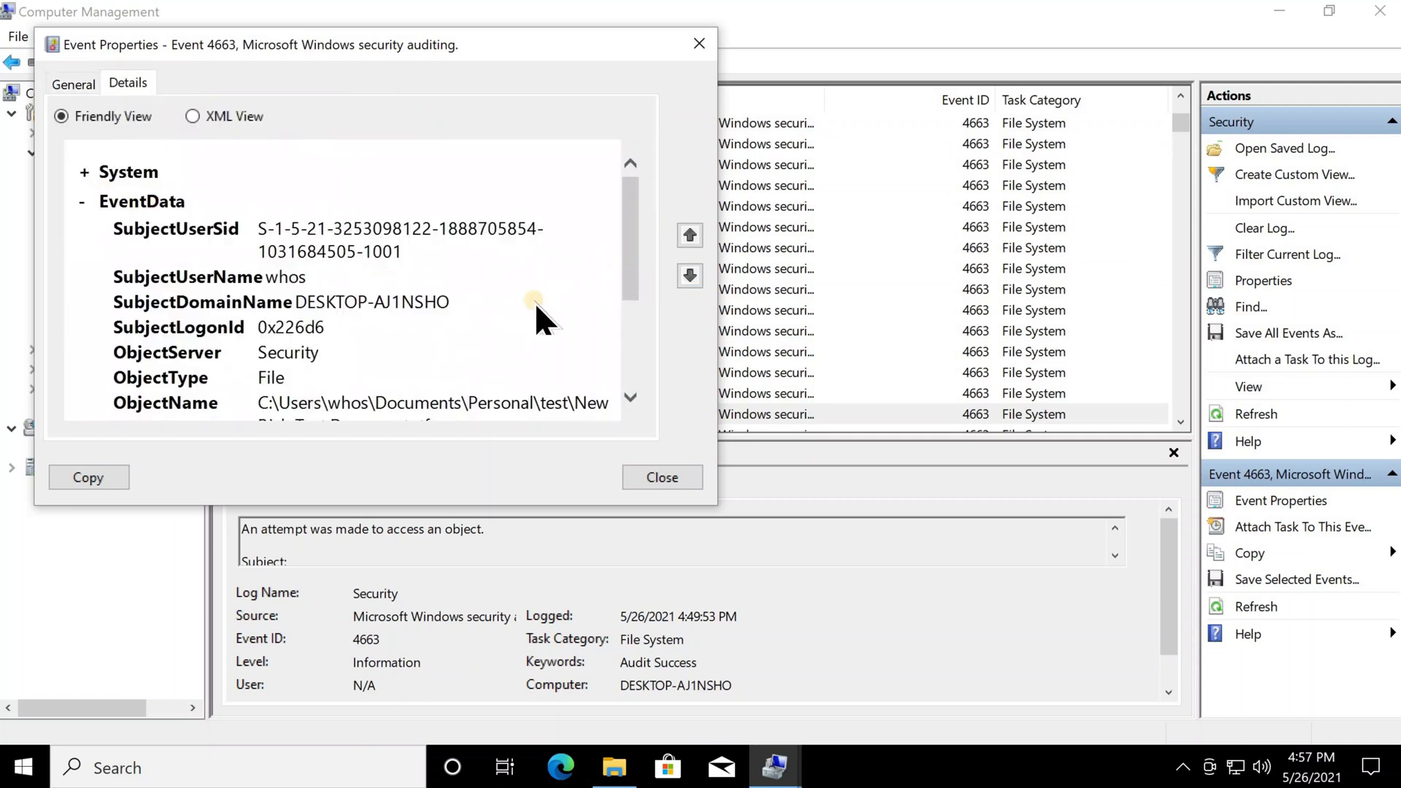
left_click_drag(629, 244, 640, 312)
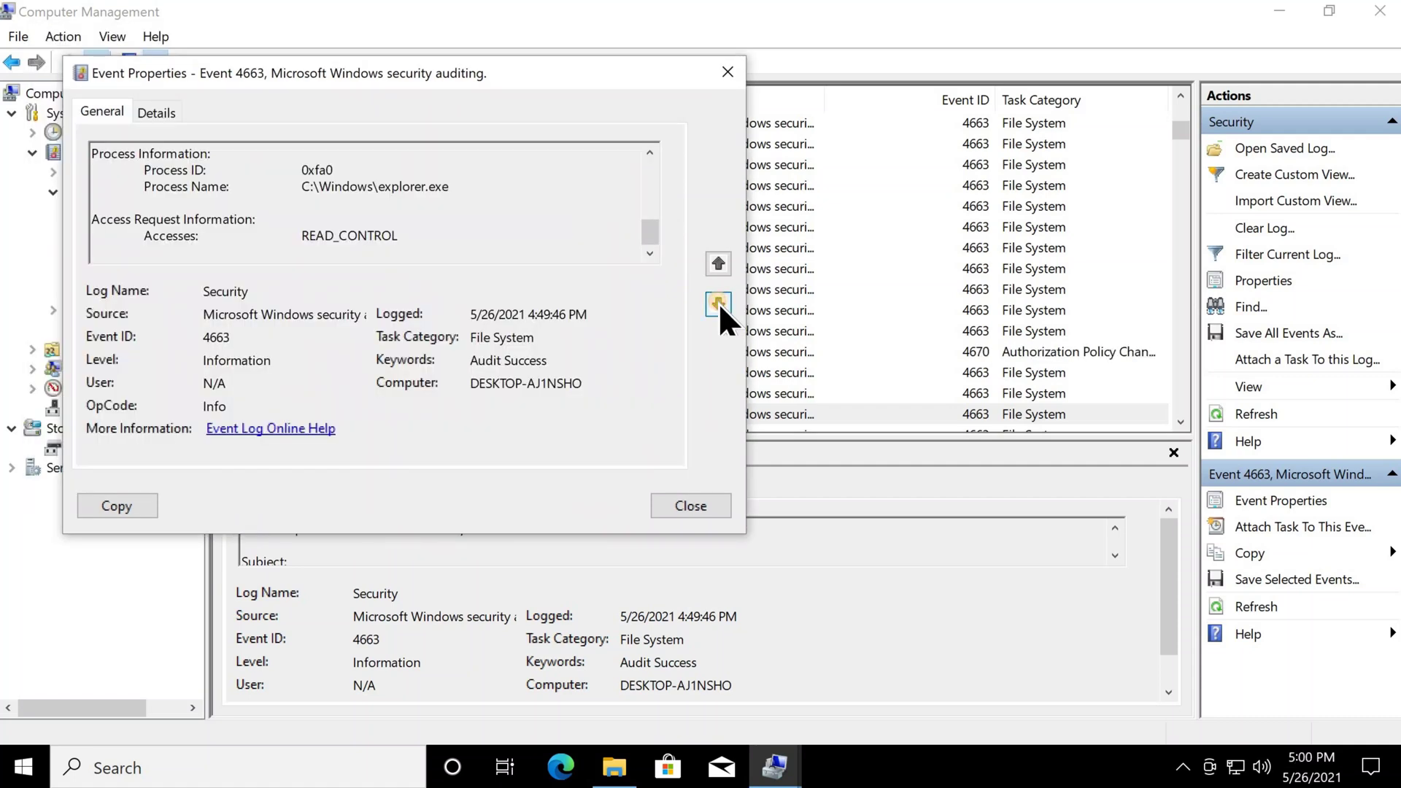
Advance to the DELETE access event for New Text Document and examine its detailed event data
left_click(719, 304)
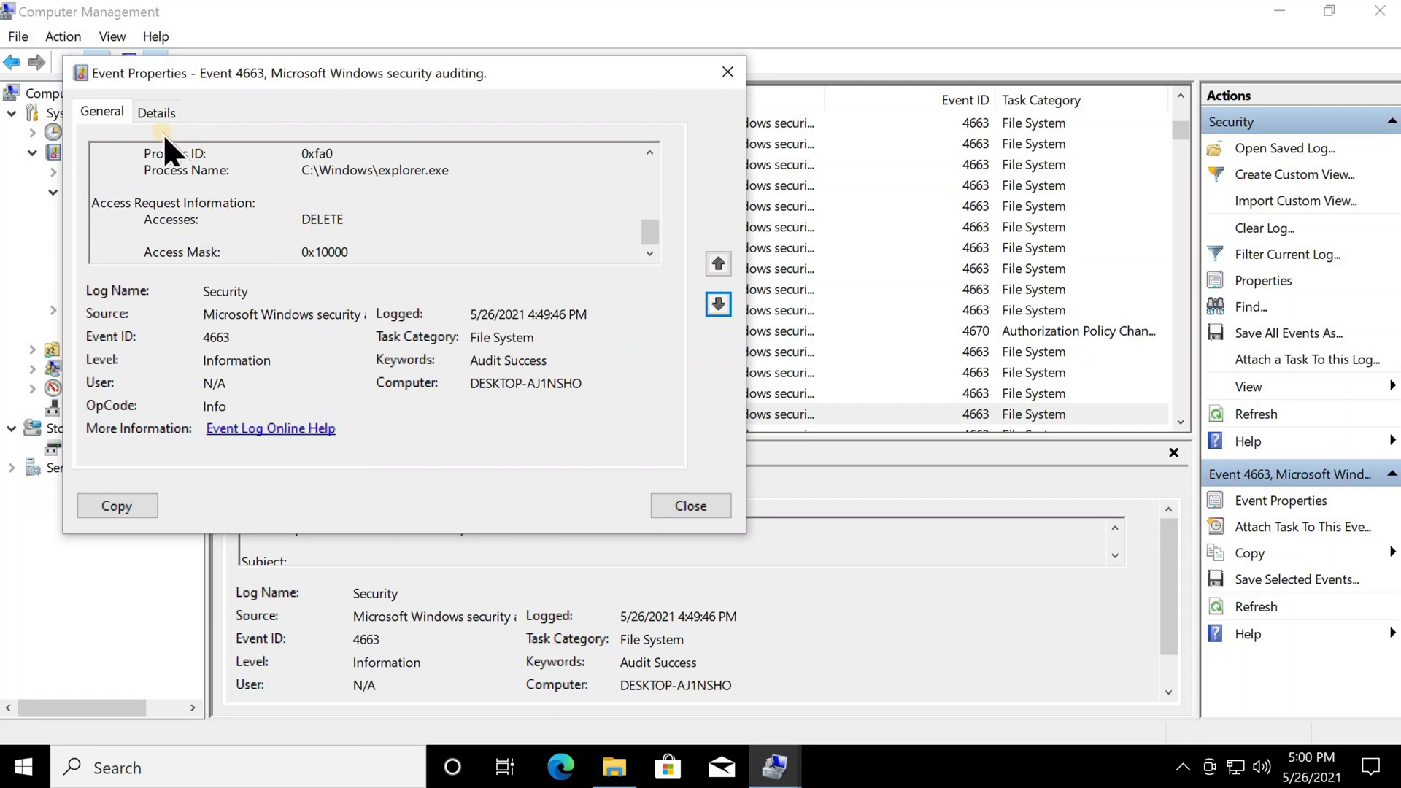
left_click(157, 114)
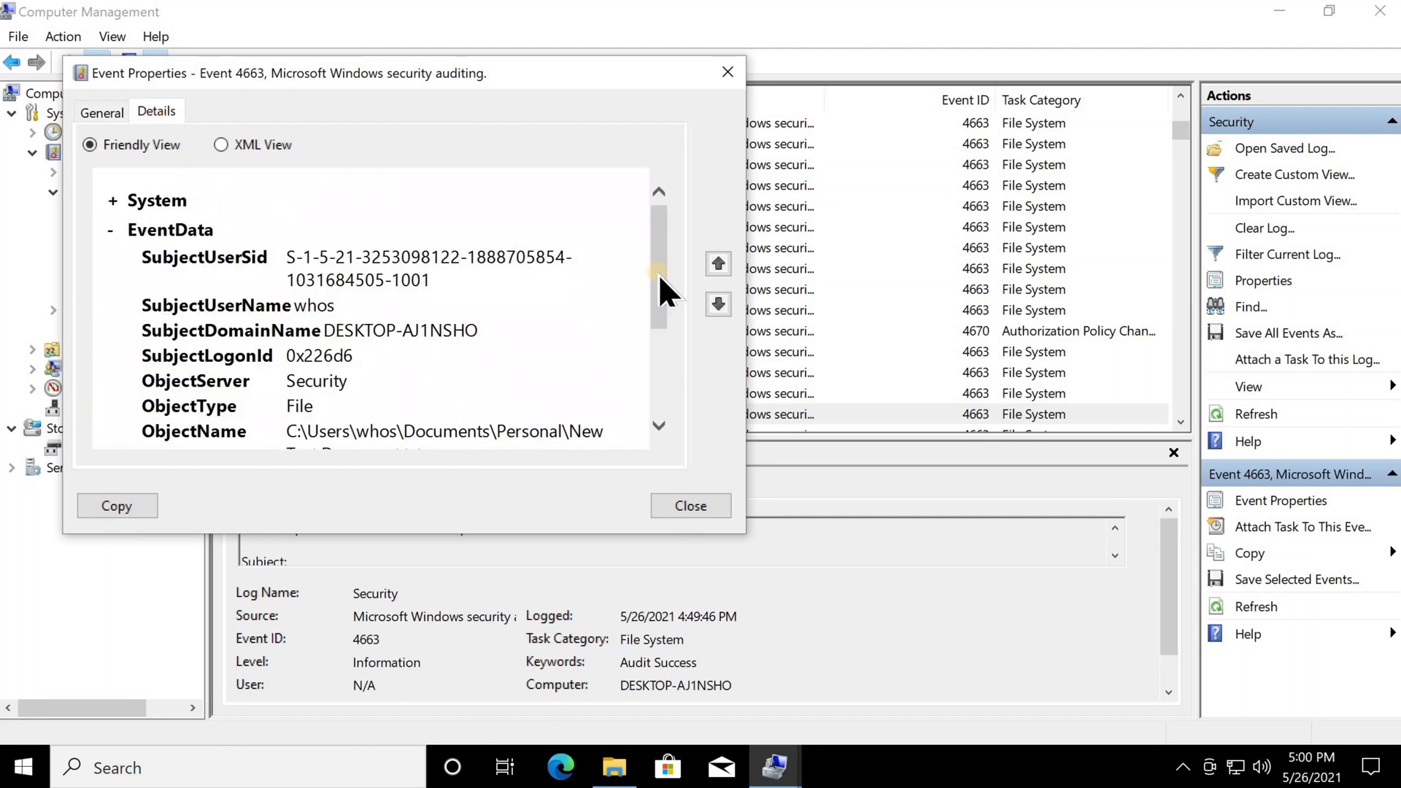
scroll(654, 313, "down", 2)
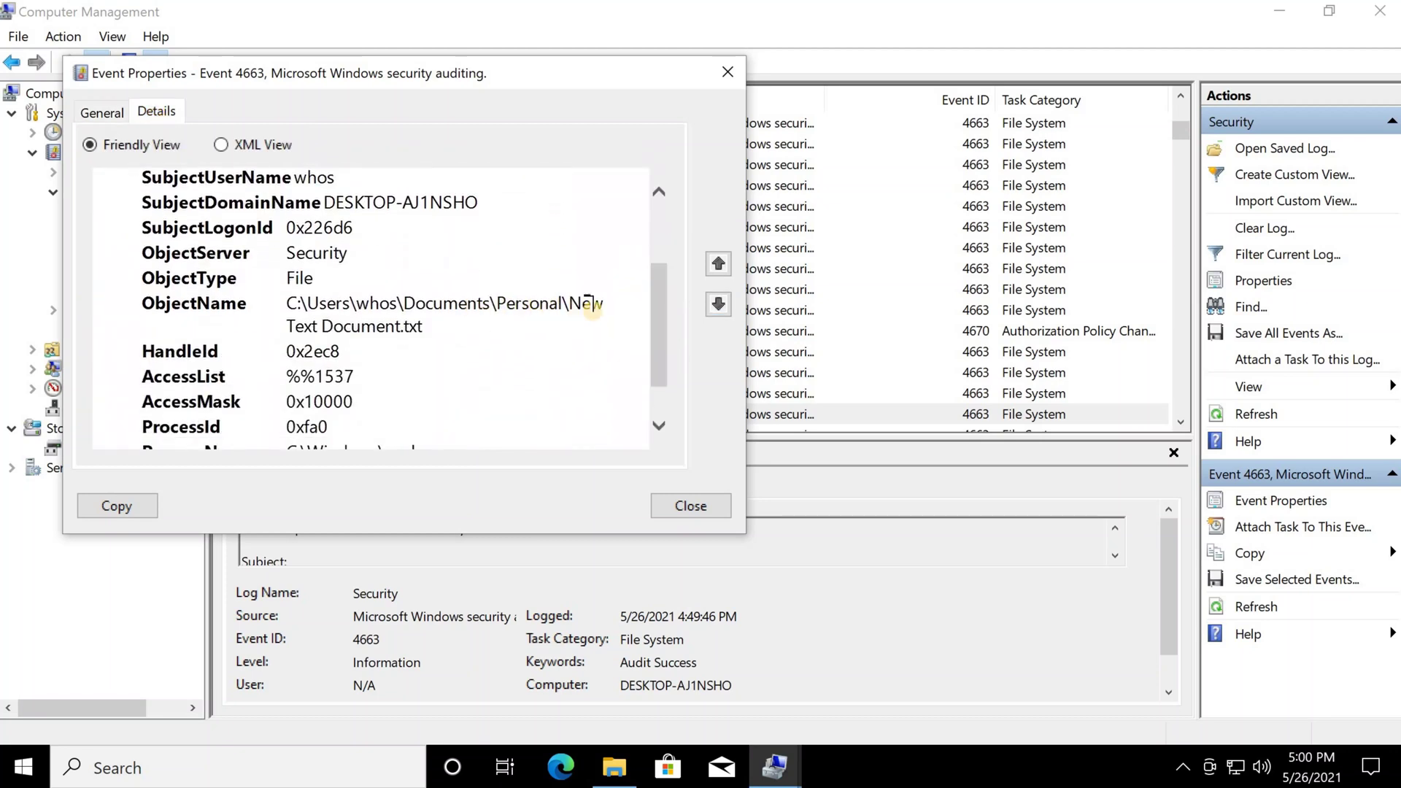
left_click_drag(667, 323, 649, 407)
left_click(661, 223)
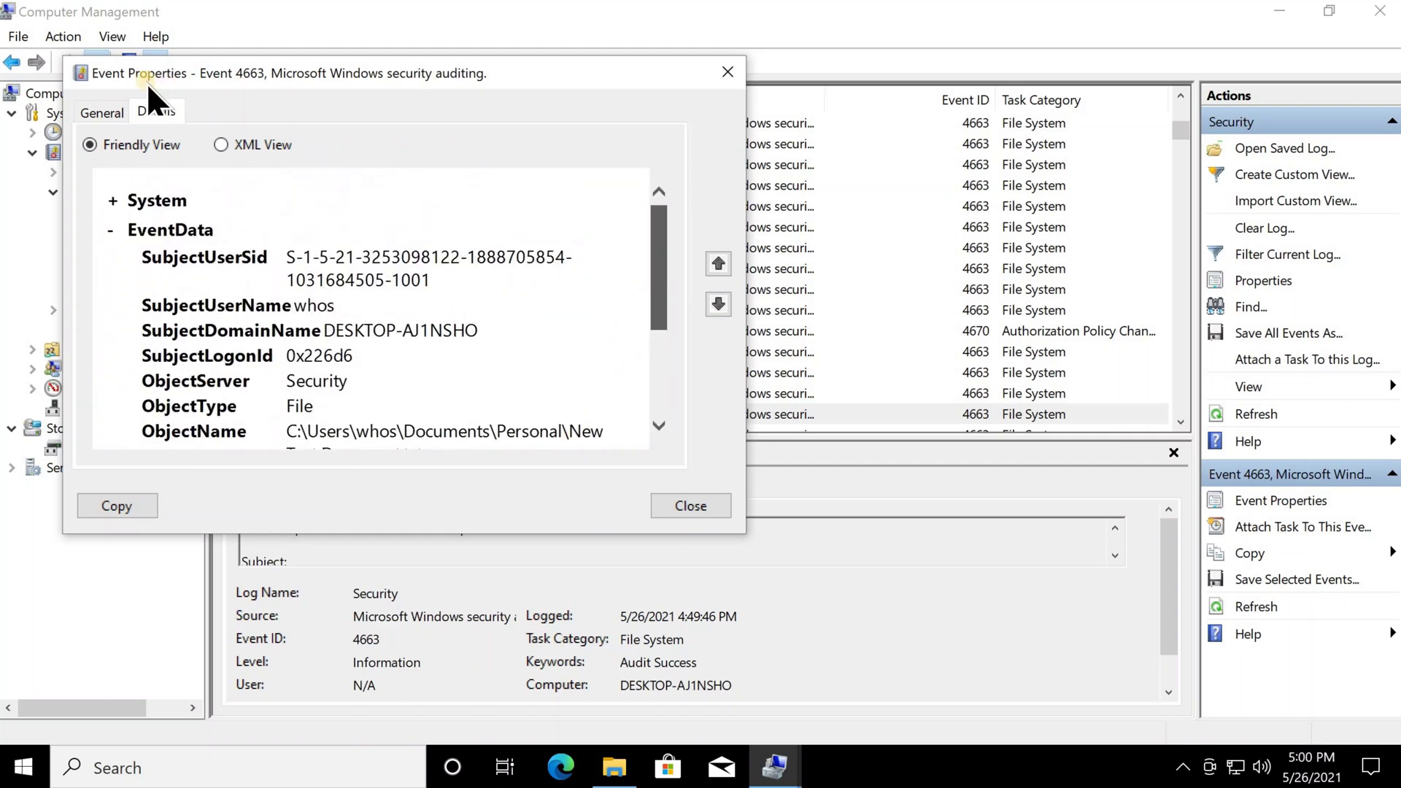
Review the account name and access request information in the DELETE event's general description, and close the event properties
left_click(100, 111)
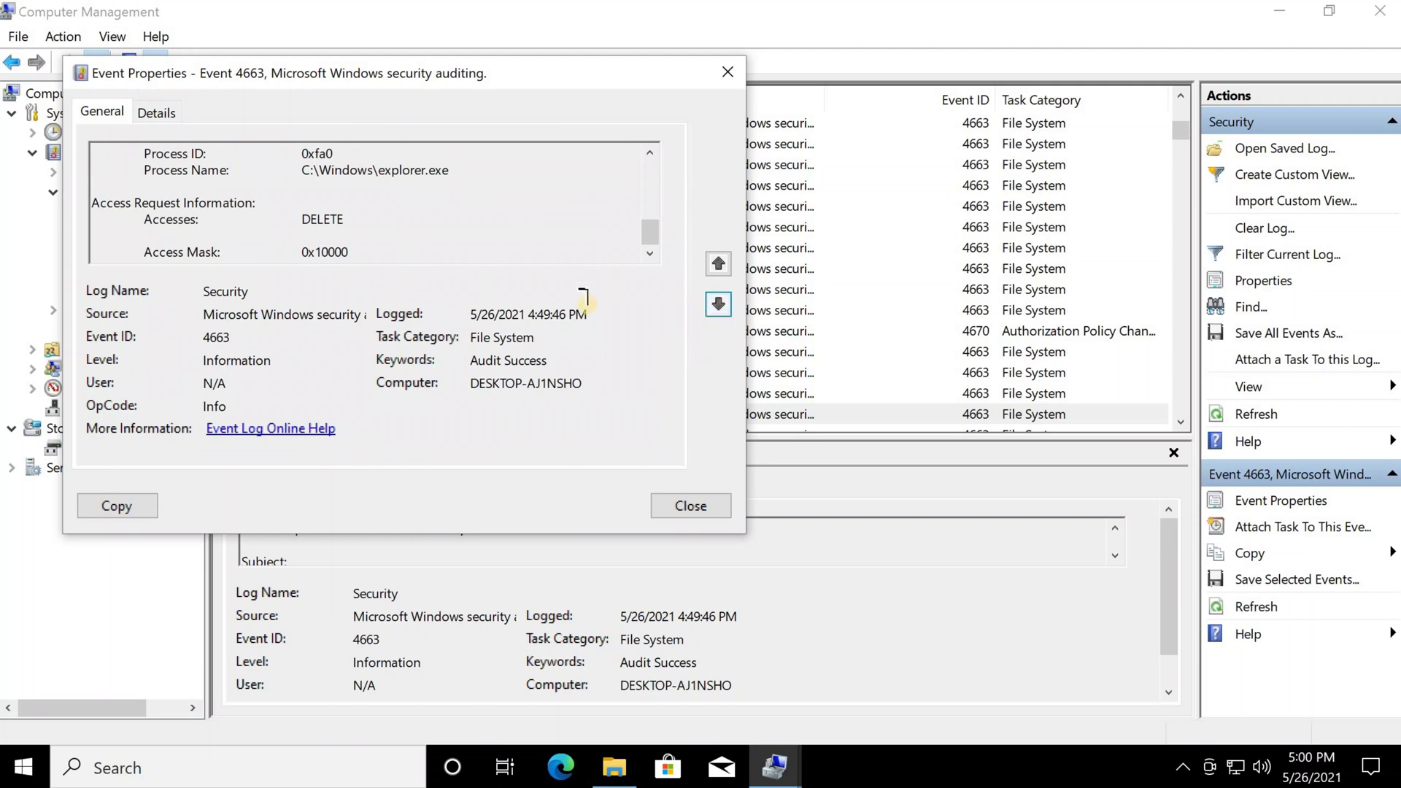
left_click_drag(644, 239, 649, 150)
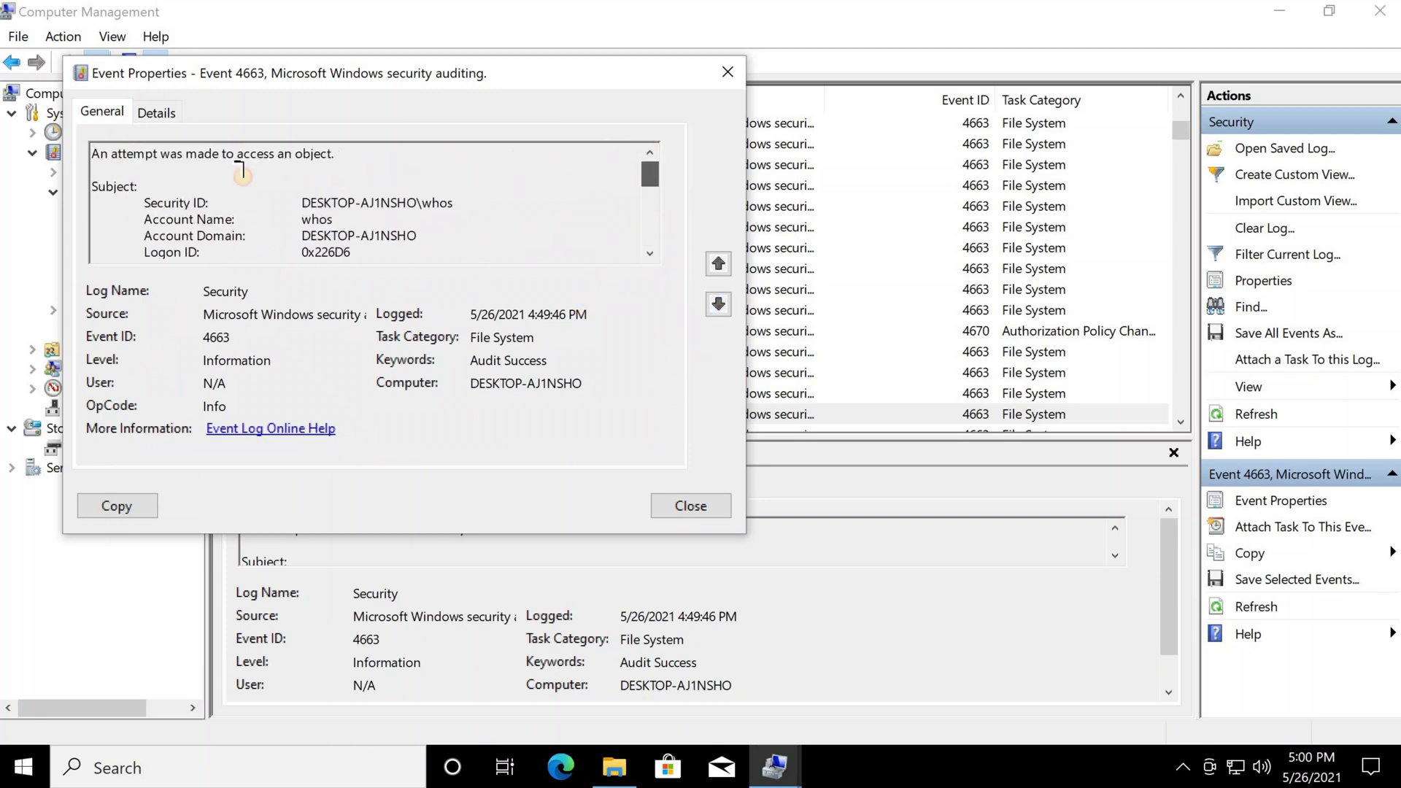
double_click(321, 219)
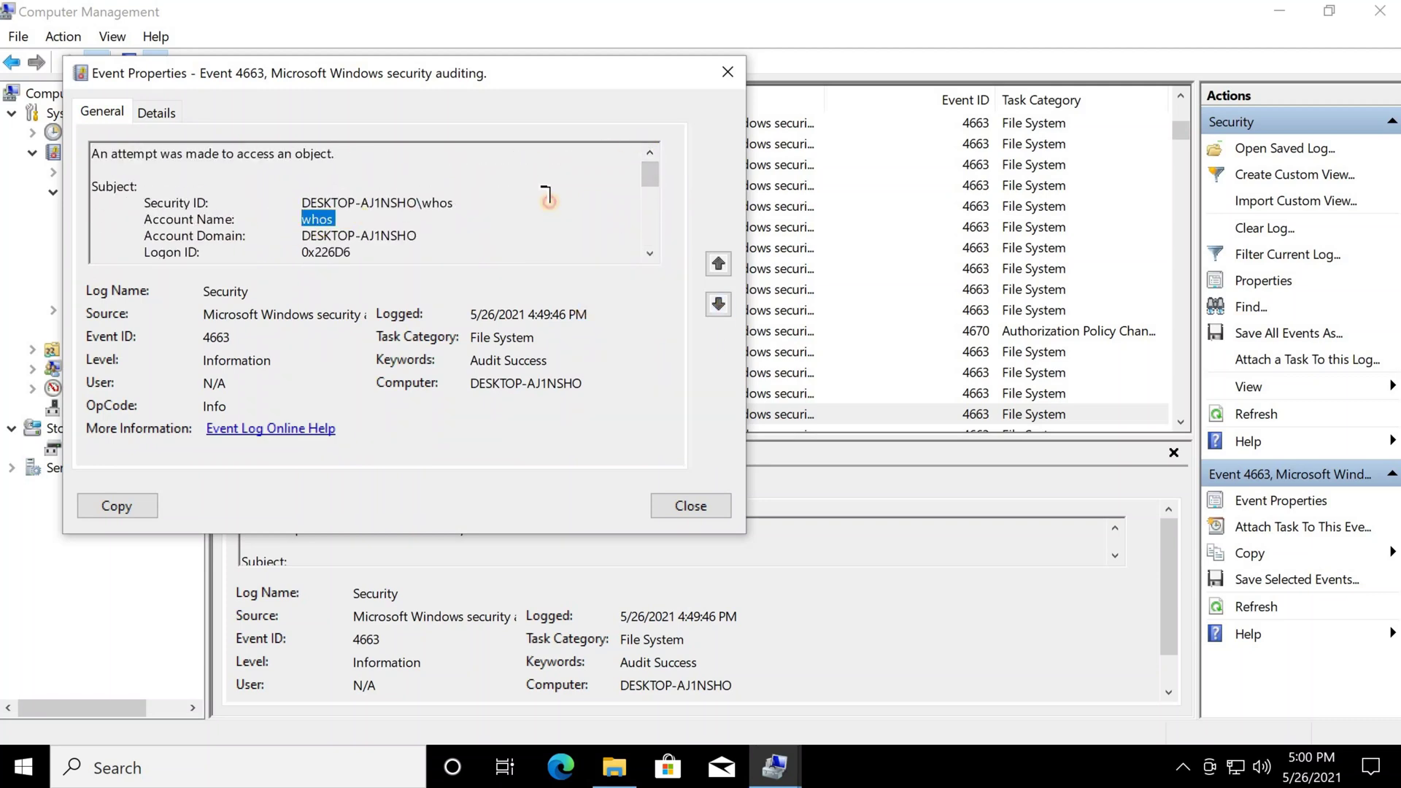
left_click_drag(651, 172, 651, 253)
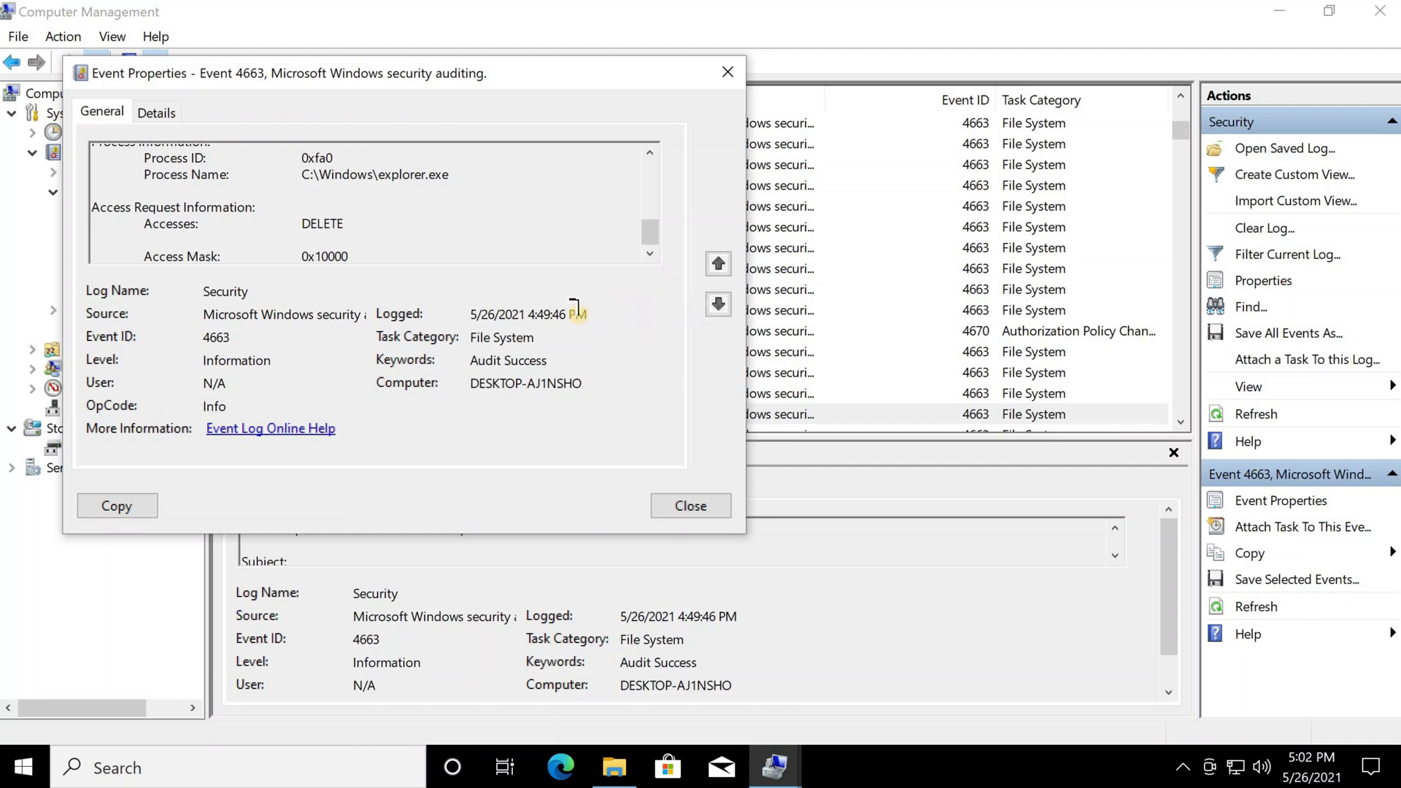
left_click(690, 505)
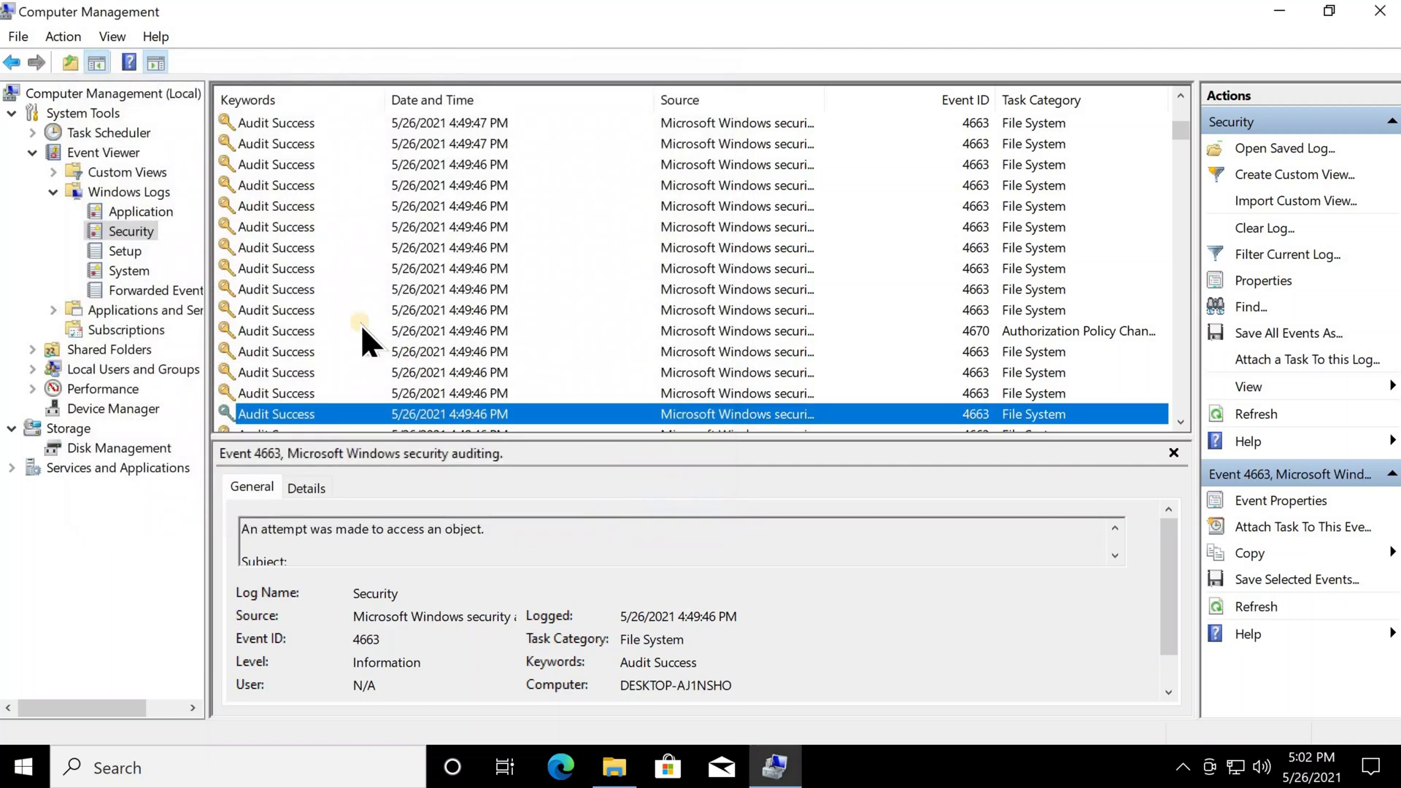
Set the Security log's maximum size to 200480 KB and accept rounding to the nearest multiple of 64 KB
right_click(133, 231)
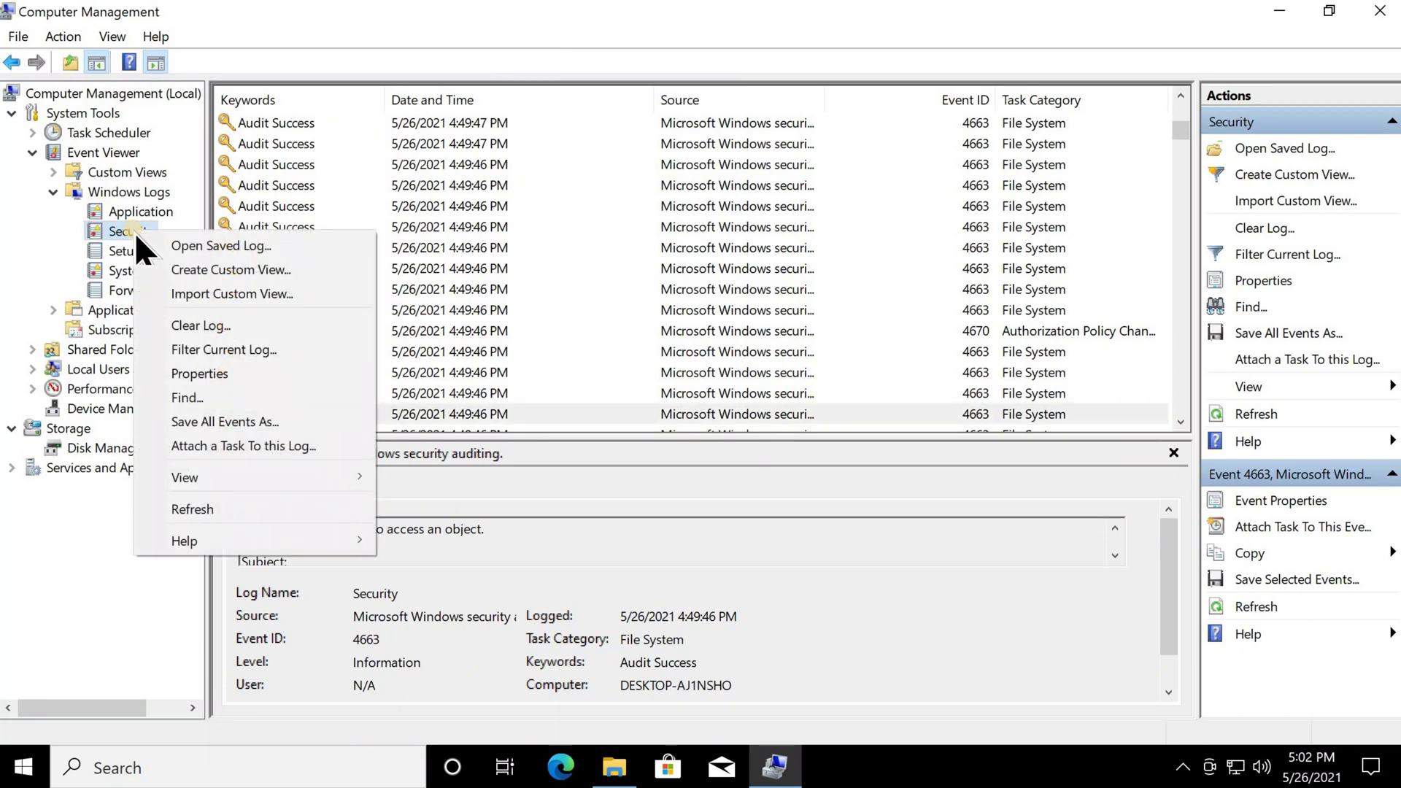
left_click(217, 372)
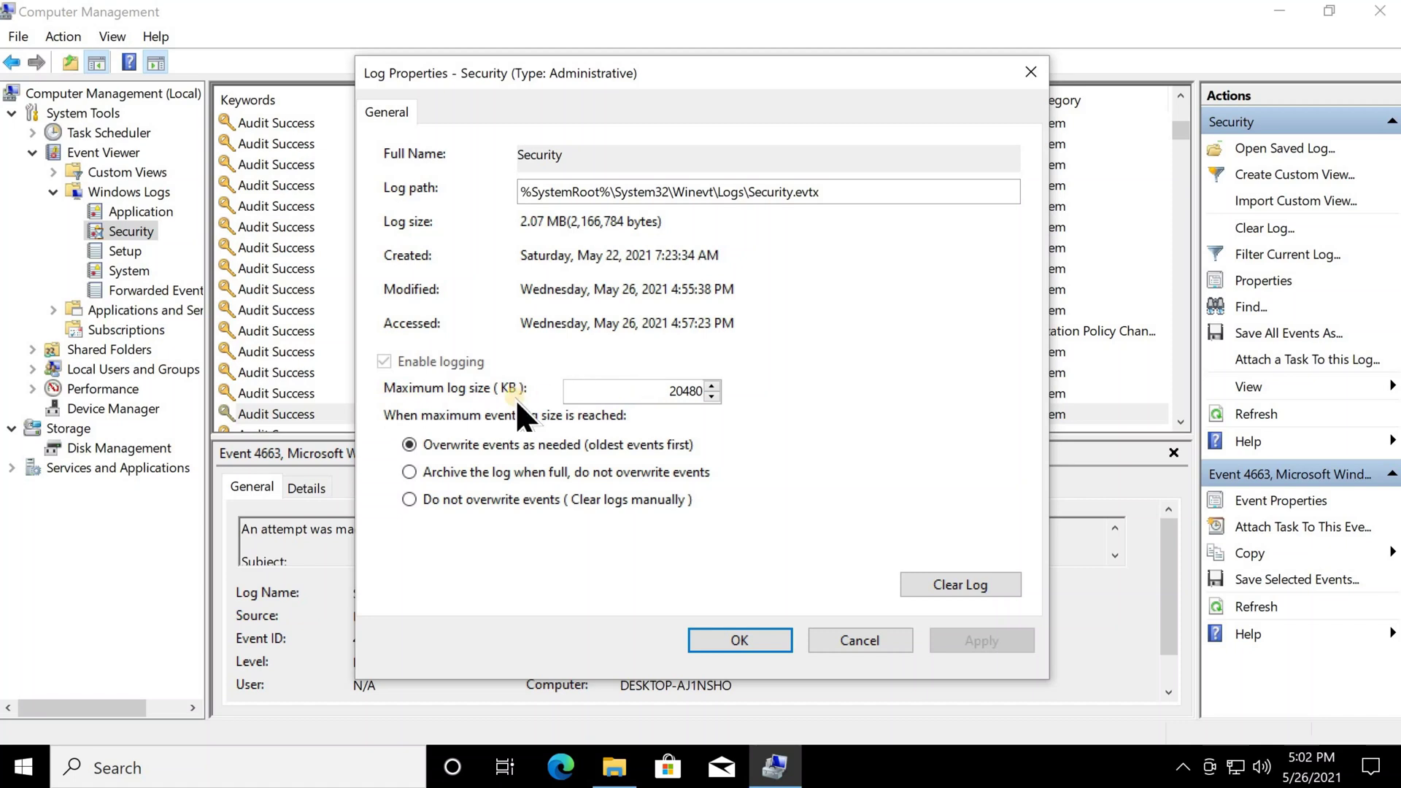
left_click(684, 391)
type("0")
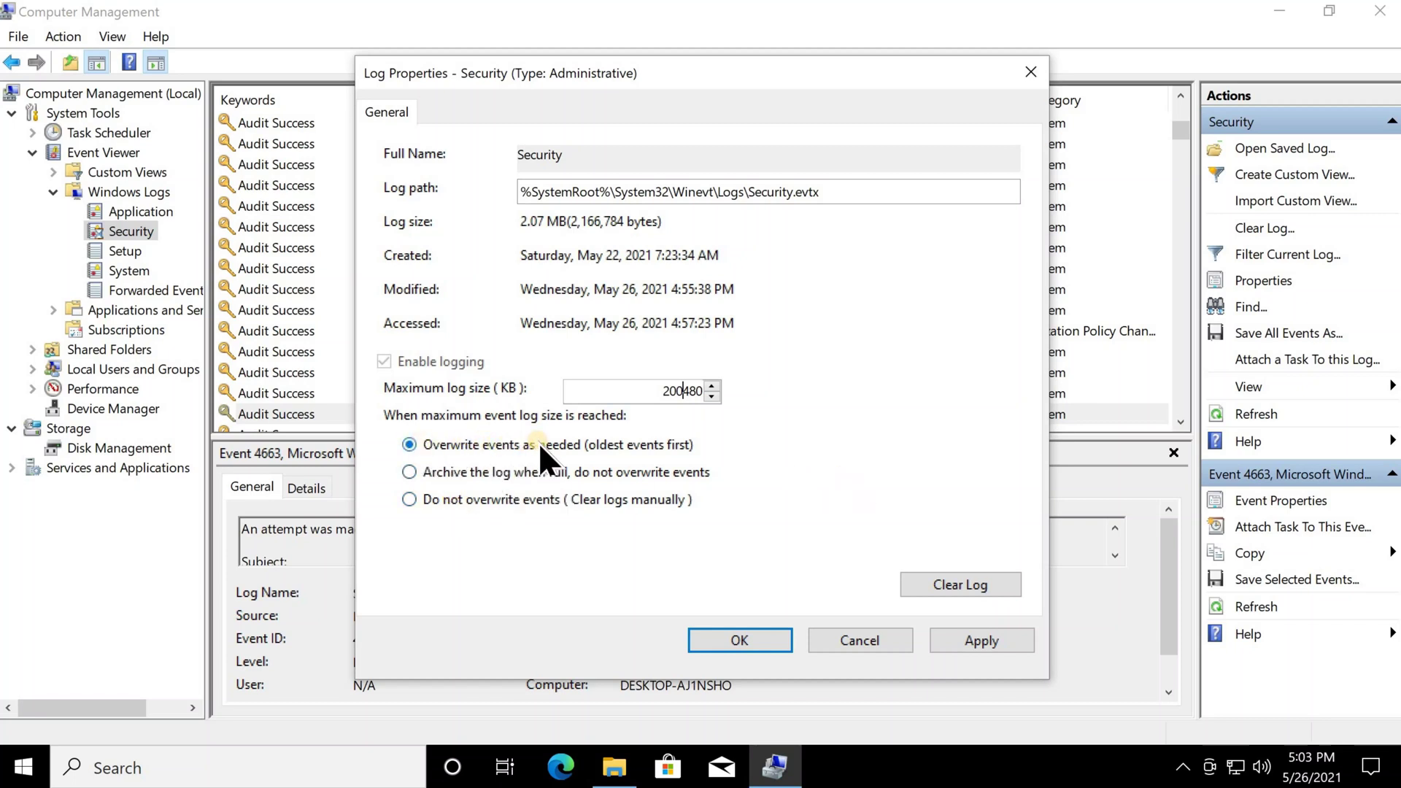
left_click(735, 638)
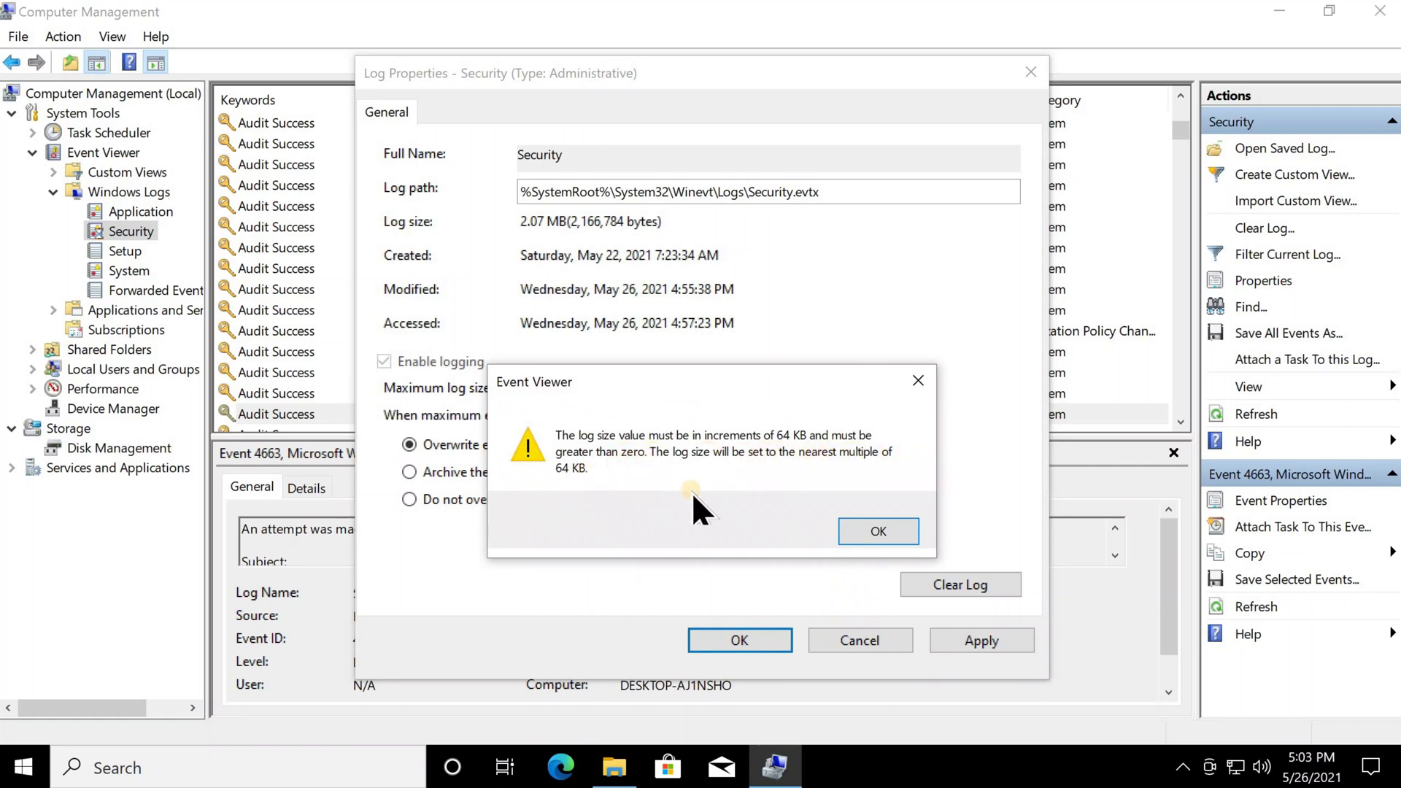
left_click(877, 528)
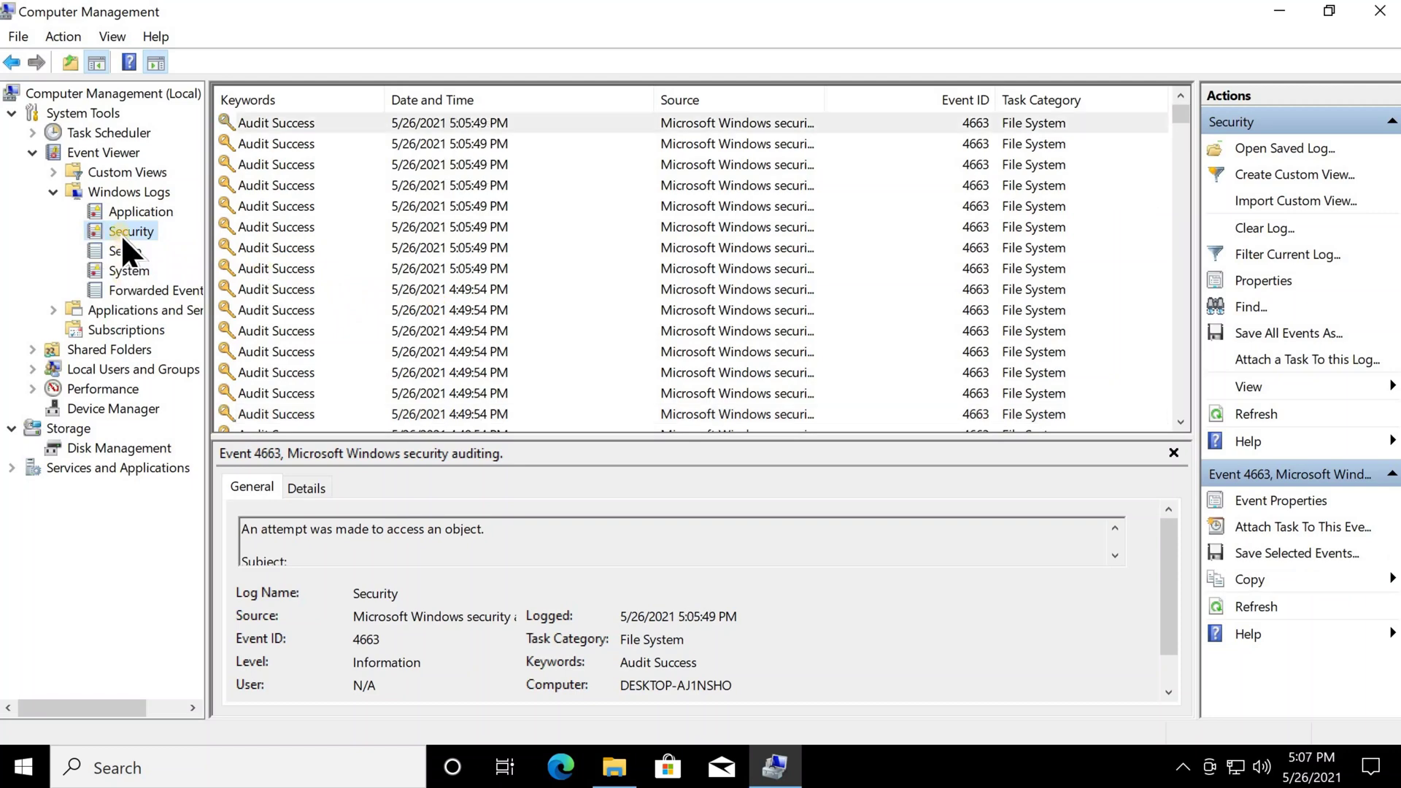
View the Security log's filter options and its Find dialog, closing both without entering any criteria
right_click(121, 234)
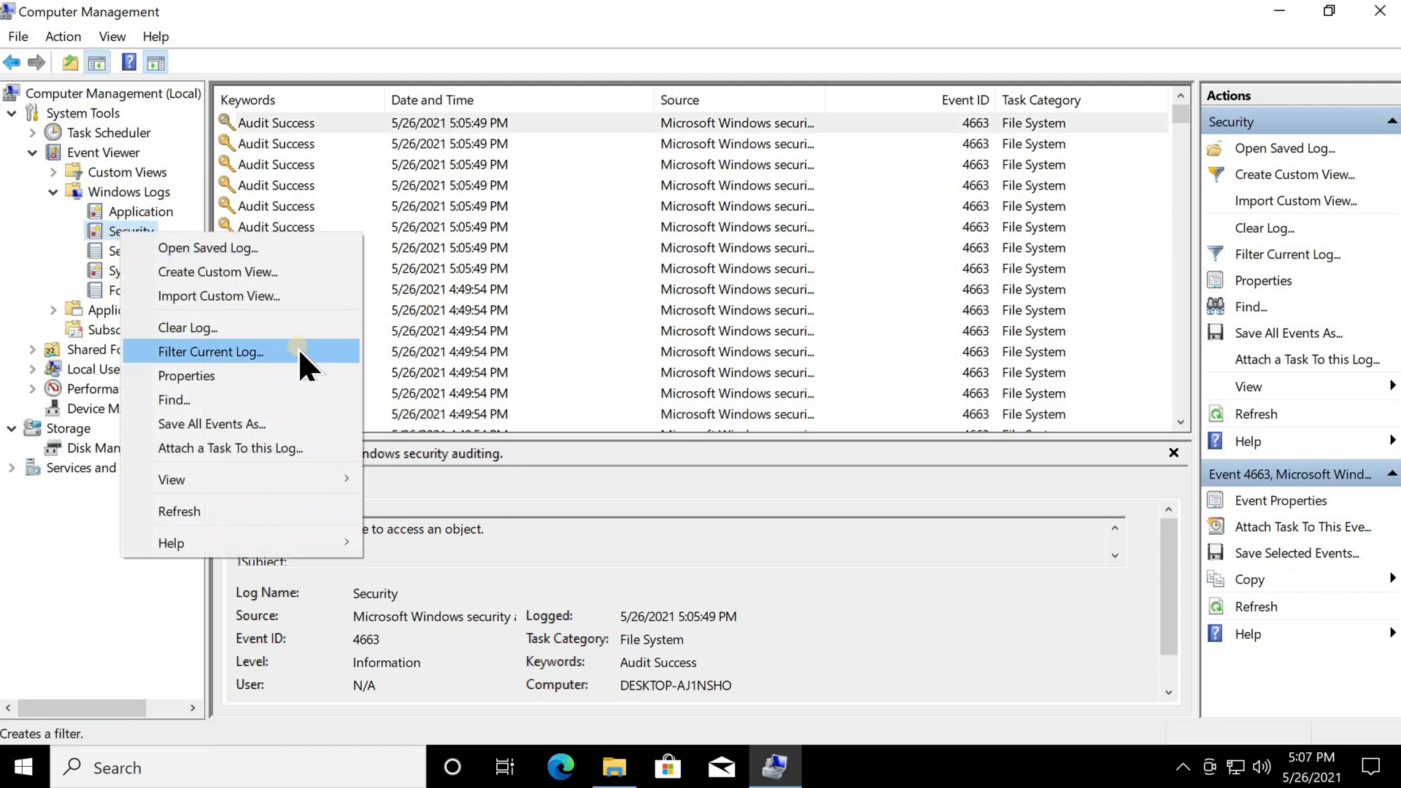
left_click(200, 352)
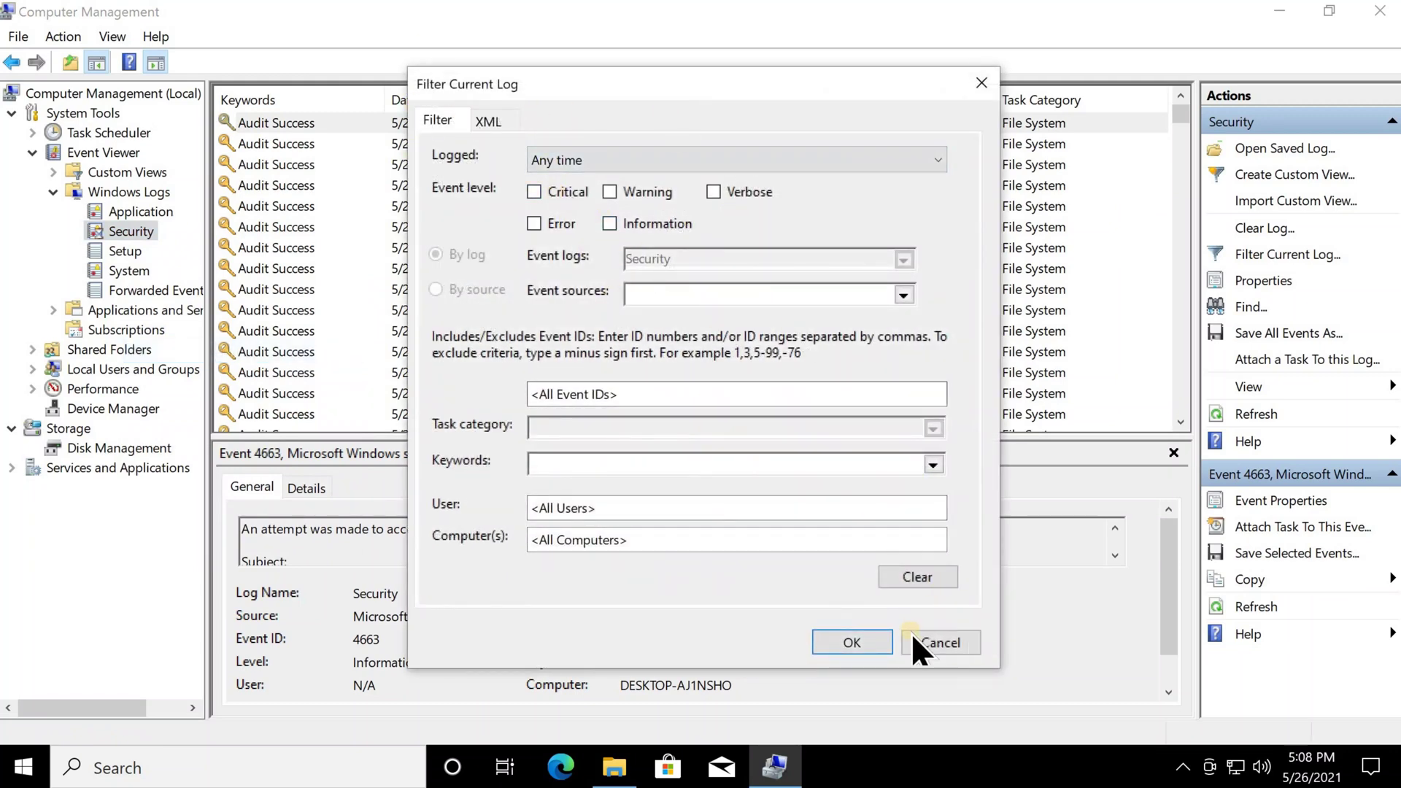
left_click(939, 644)
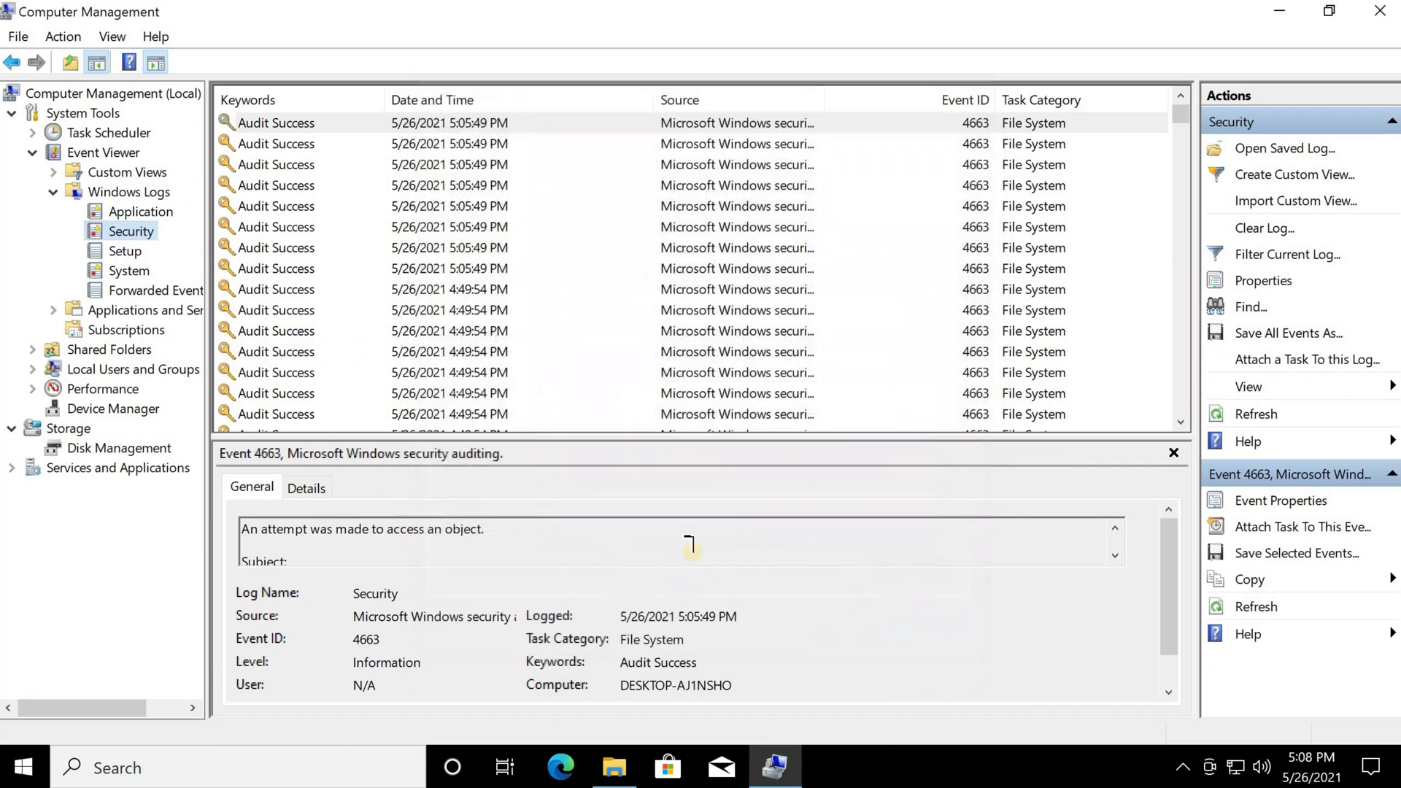
right_click(130, 231)
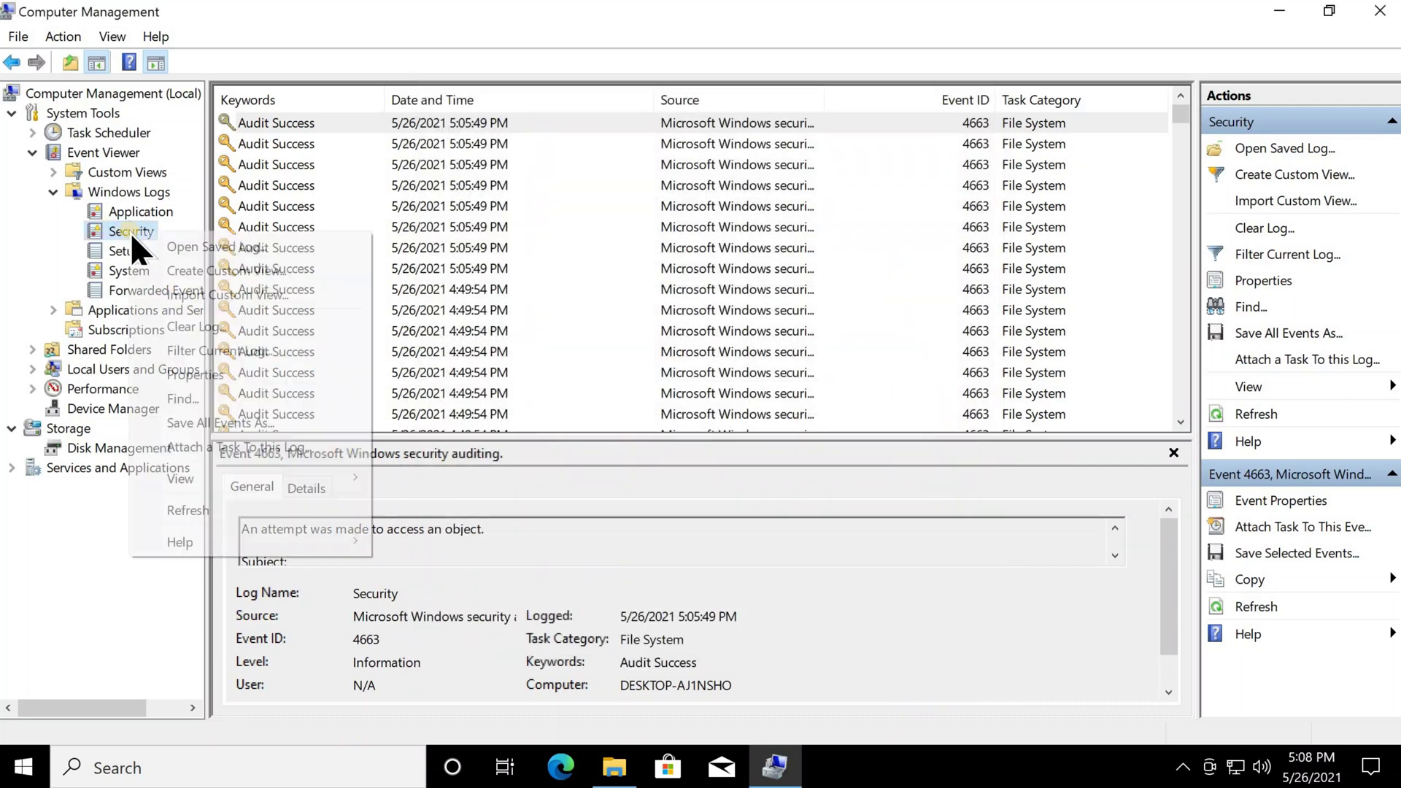
left_click(186, 399)
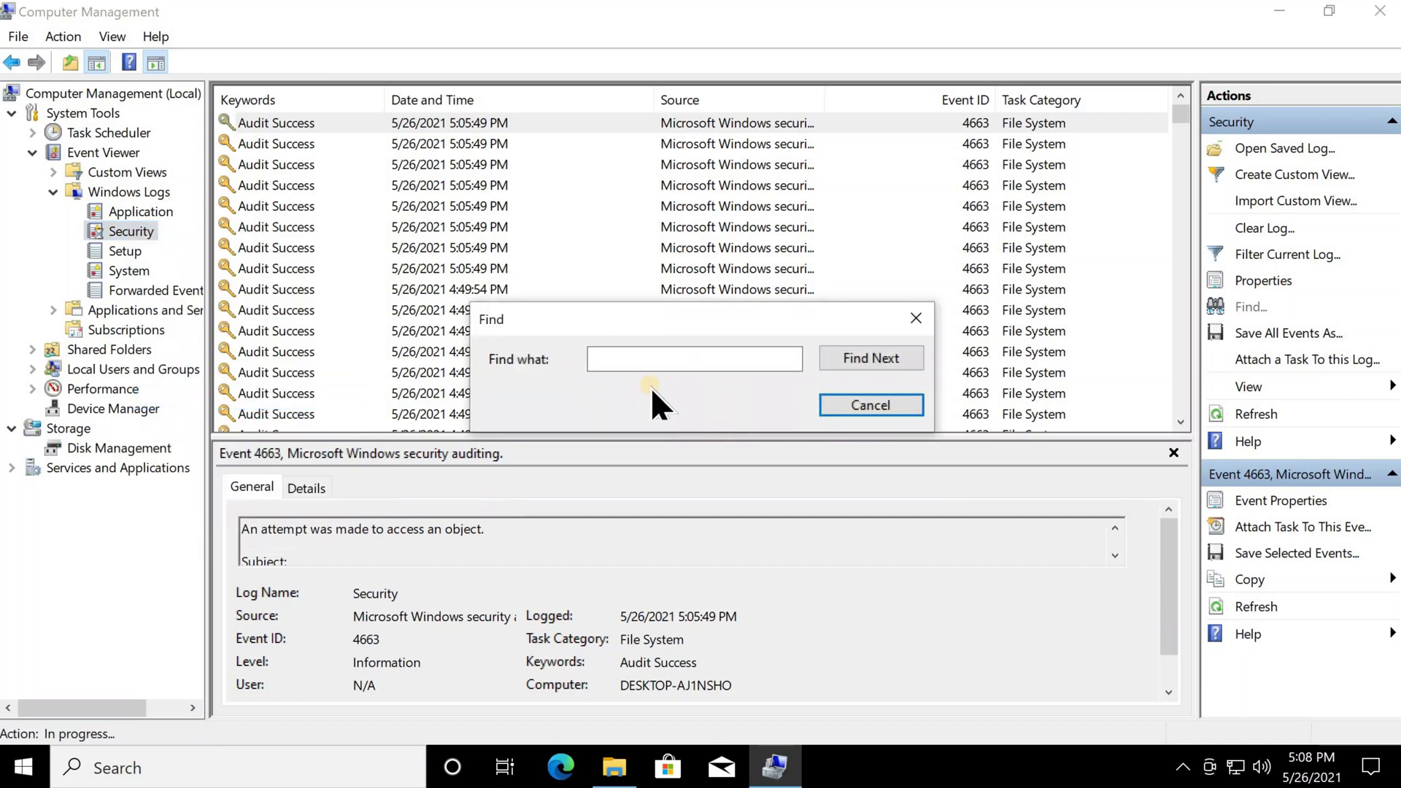
left_click(875, 405)
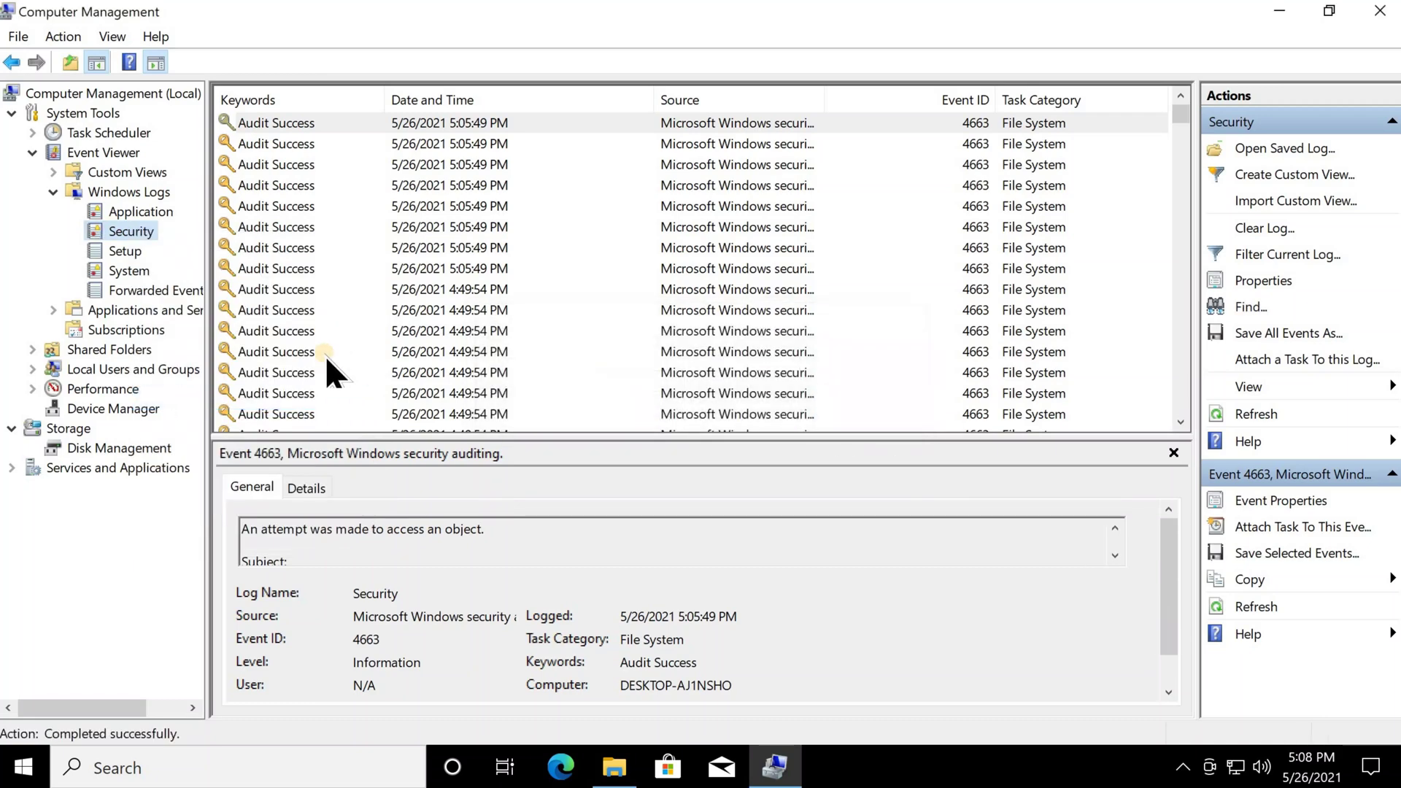